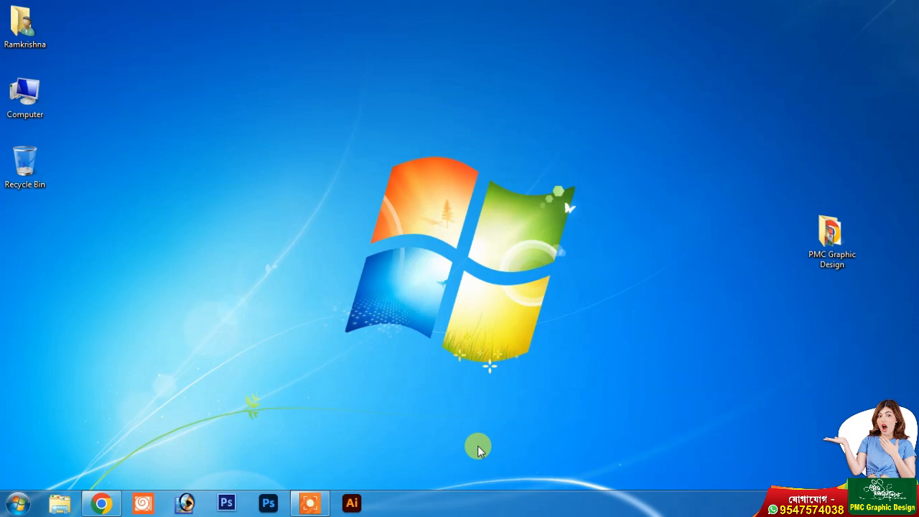
Open the PMC Graphic Design folder on the desktop and preview the Vol.2 and Vol.1 flex design pack images.
{"action": "double_click", "coordinate": [833, 237]}
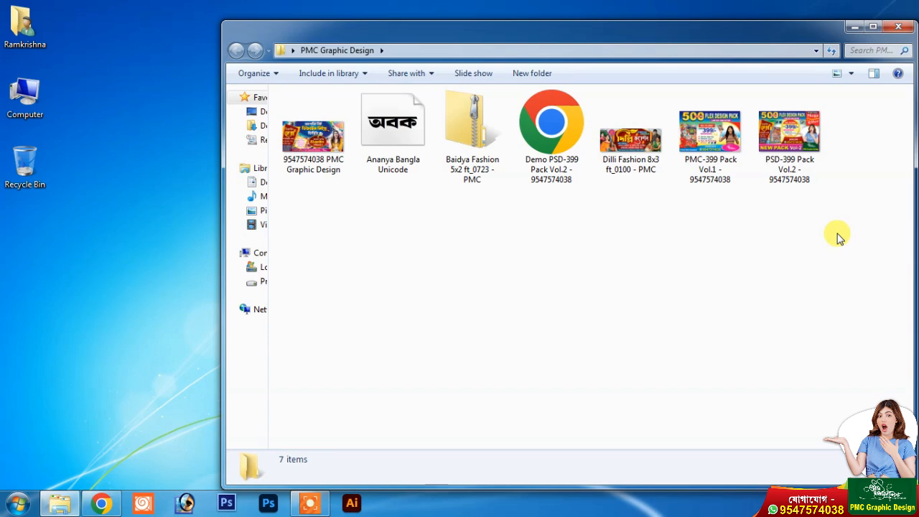
{"action": "double_click", "coordinate": [788, 133]}
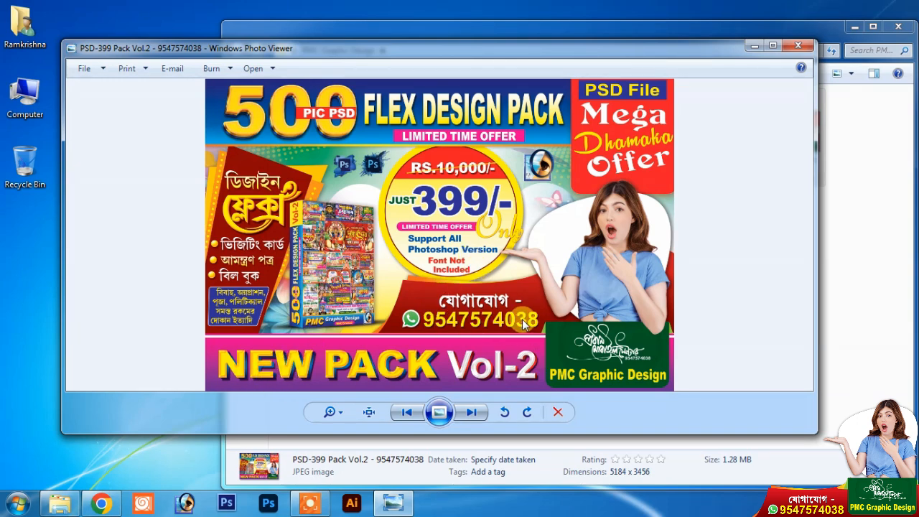
{"action": "left_click", "coordinate": [798, 46]}
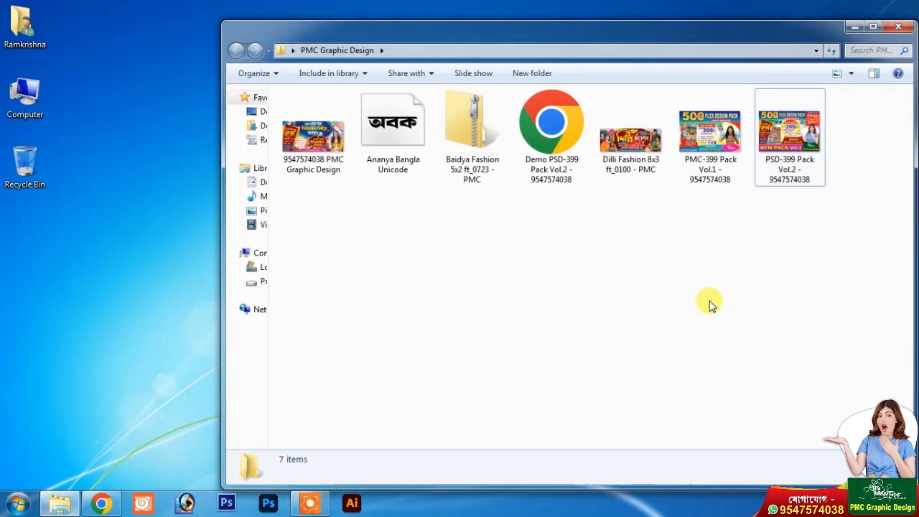
{"action": "double_click", "coordinate": [708, 133]}
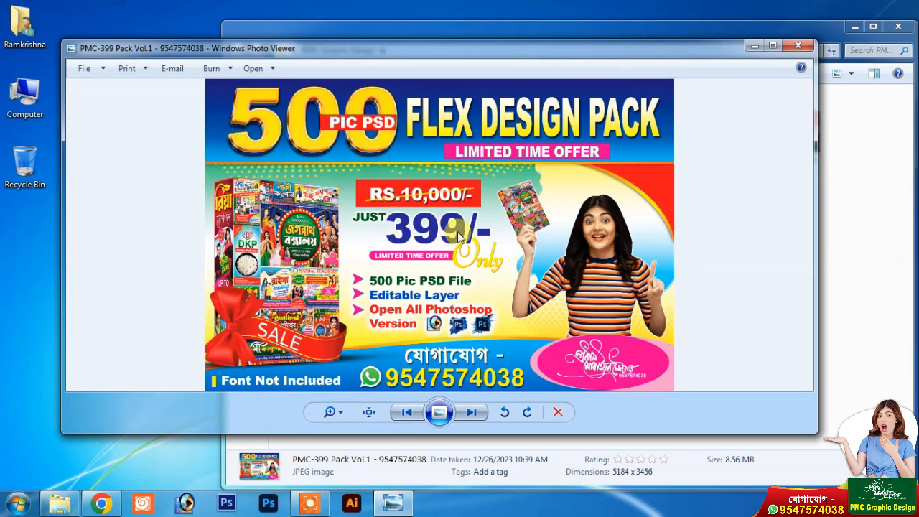
{"action": "left_click", "coordinate": [863, 206]}
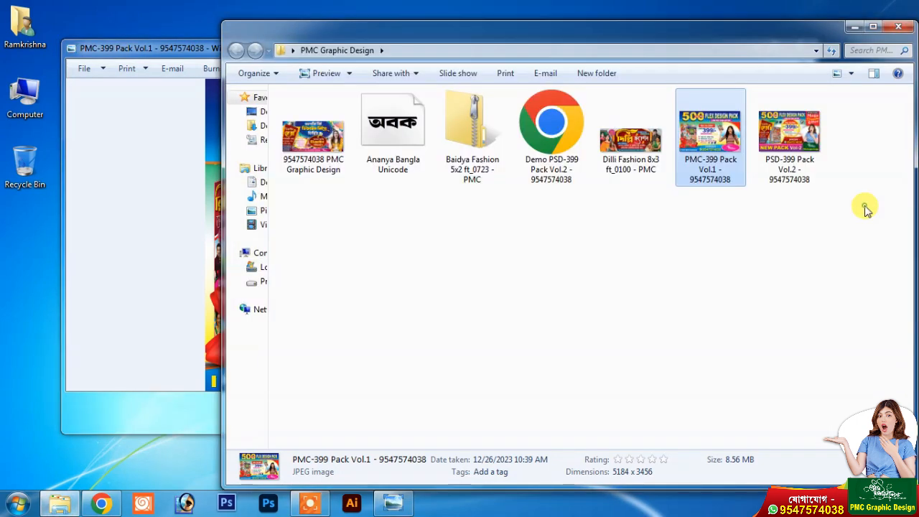
{"action": "double_click", "coordinate": [770, 178]}
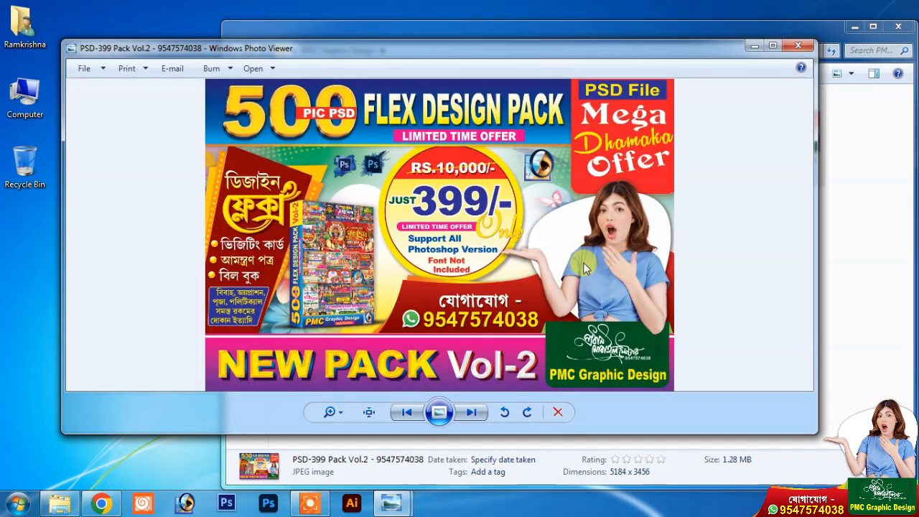
{"action": "left_click", "coordinate": [904, 300]}
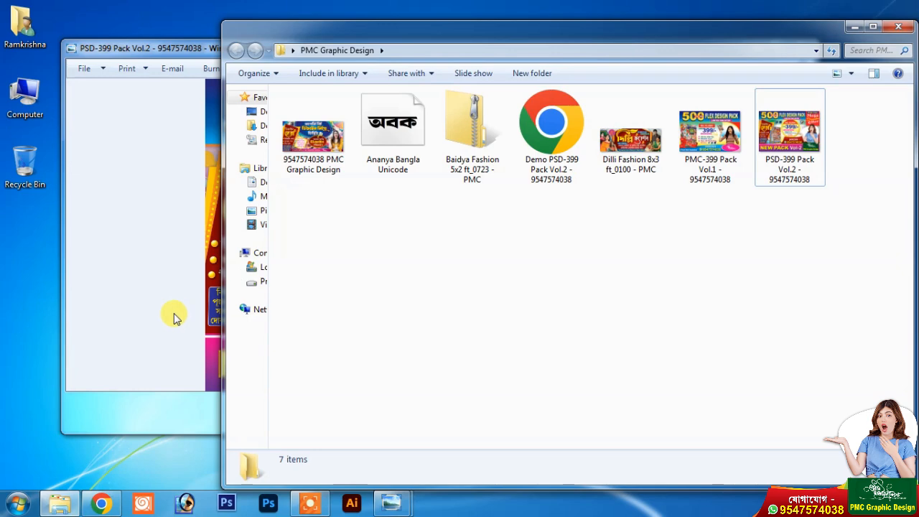
{"action": "left_click", "coordinate": [589, 295]}
Open the Demo PSD-399 Pack Vol.2 PDF and examine its banner and card design samples through to the last page.
{"action": "double_click", "coordinate": [550, 120]}
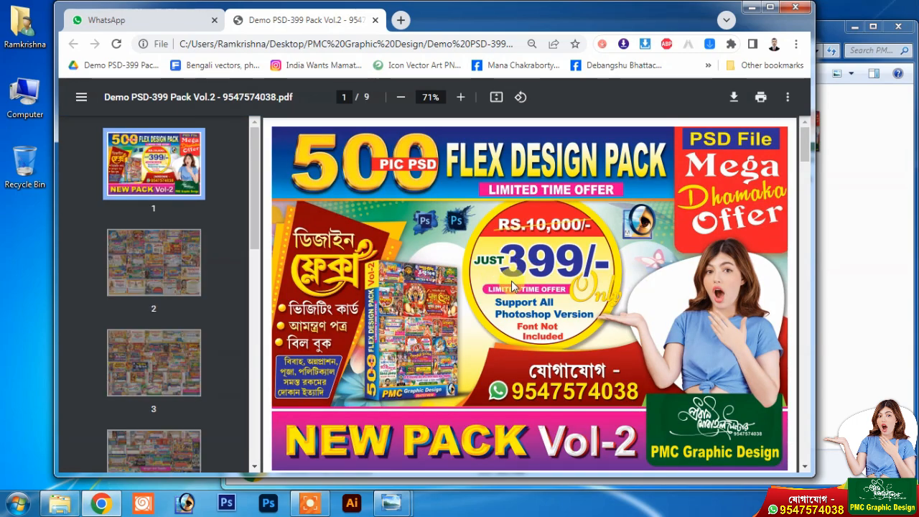
{"action": "scroll", "coordinate": [615, 283], "scroll_direction": "down", "scroll_amount": 10}
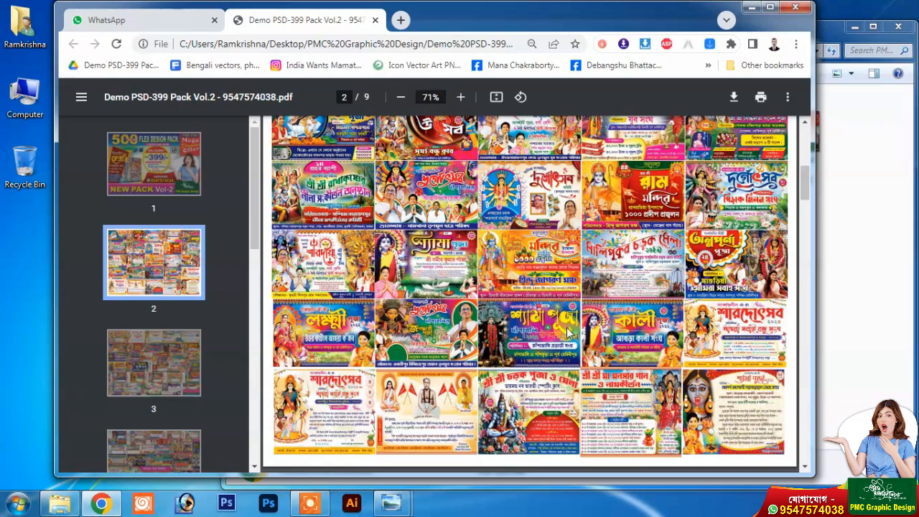
{"action": "scroll", "coordinate": [624, 305], "scroll_direction": "down", "scroll_amount": 4}
{"action": "scroll", "coordinate": [611, 313], "scroll_direction": "down", "scroll_amount": 2}
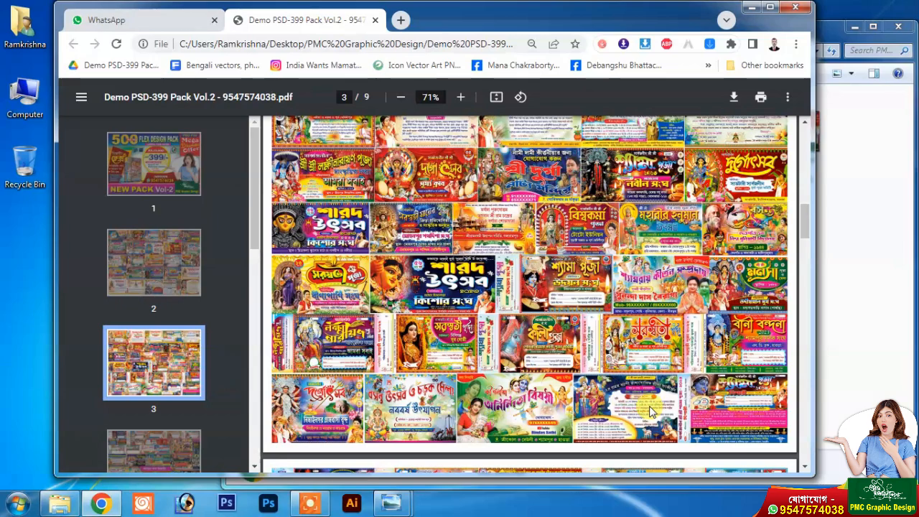
{"action": "scroll", "coordinate": [506, 402], "scroll_direction": "down", "scroll_amount": 2}
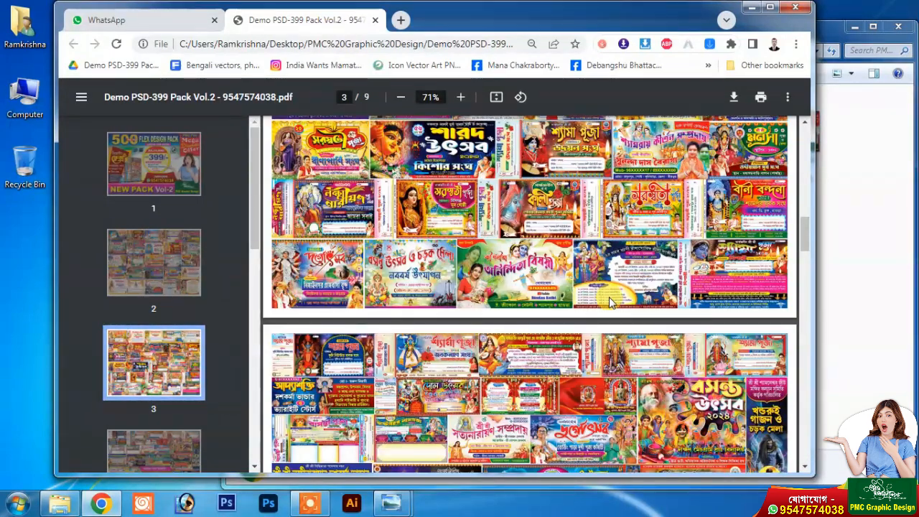
{"action": "scroll", "coordinate": [614, 309], "scroll_direction": "down", "scroll_amount": 5}
{"action": "scroll", "coordinate": [614, 316], "scroll_direction": "down", "scroll_amount": 5}
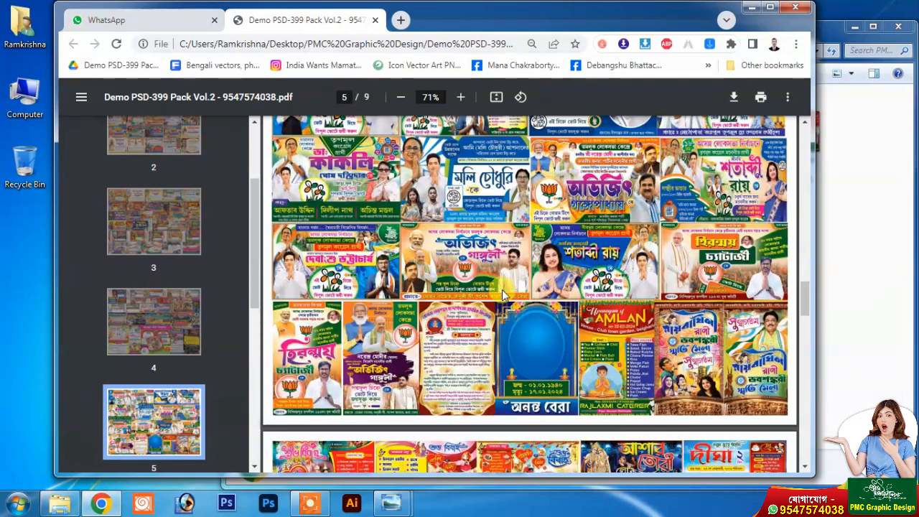
{"action": "scroll", "coordinate": [502, 247], "scroll_direction": "up", "scroll_amount": 1}
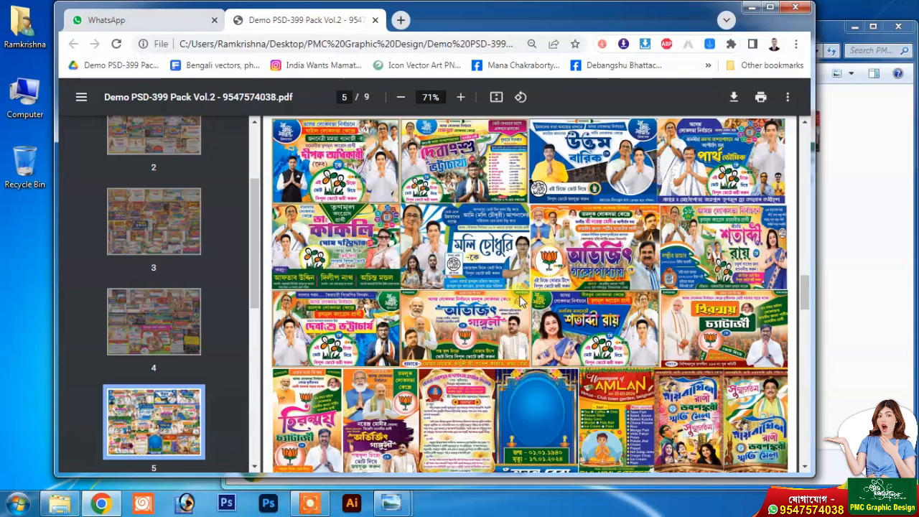
{"action": "scroll", "coordinate": [744, 285], "scroll_direction": "down", "scroll_amount": 1}
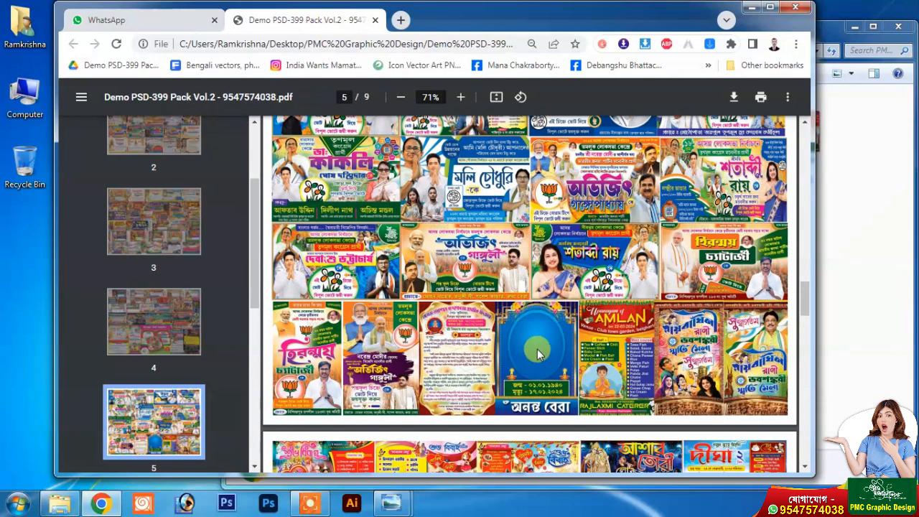
{"action": "scroll", "coordinate": [667, 331], "scroll_direction": "down", "scroll_amount": 2}
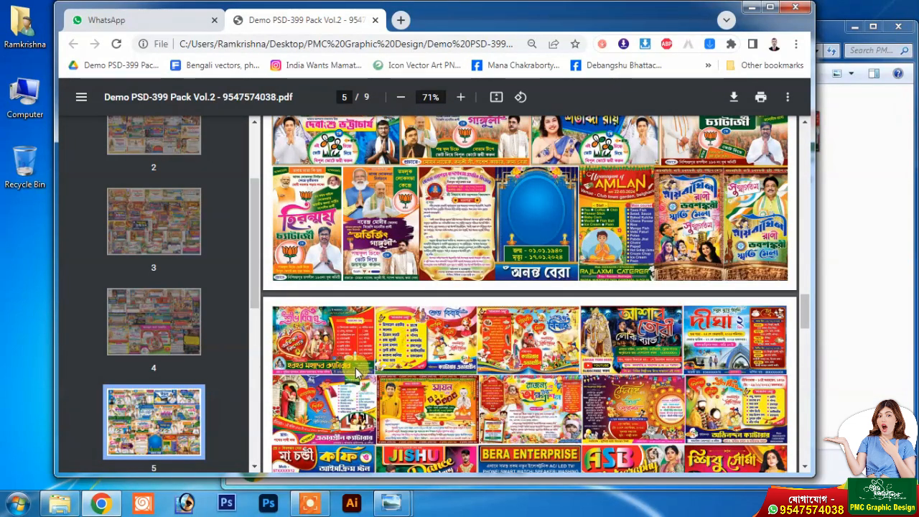
{"action": "scroll", "coordinate": [581, 334], "scroll_direction": "down", "scroll_amount": 2}
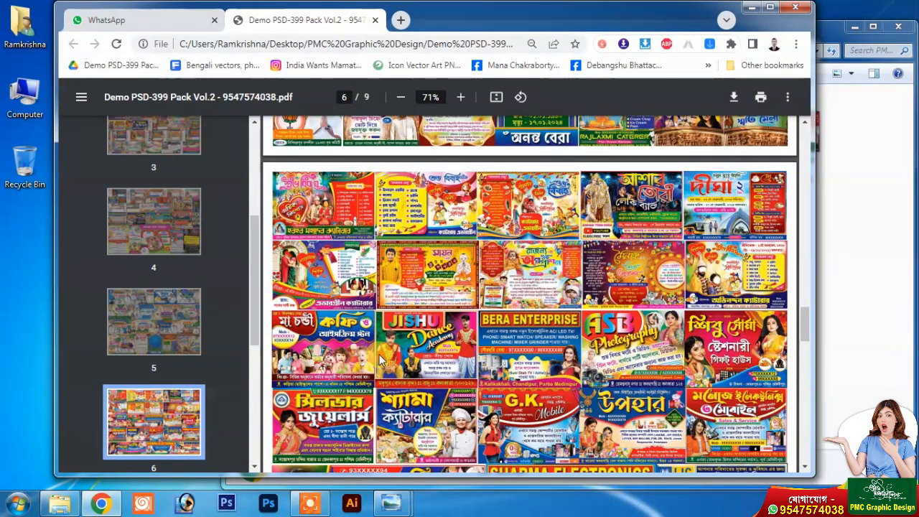
{"action": "scroll", "coordinate": [587, 328], "scroll_direction": "down", "scroll_amount": 1}
{"action": "scroll", "coordinate": [588, 329], "scroll_direction": "down", "scroll_amount": 8}
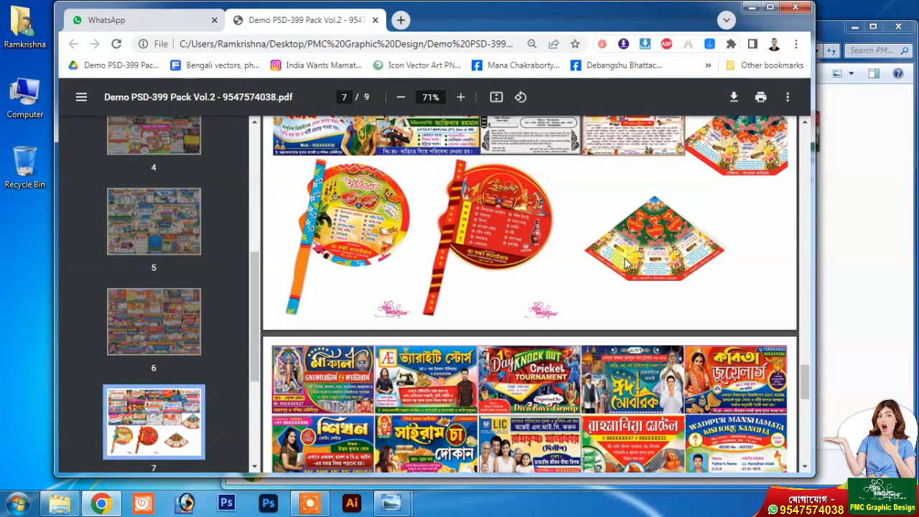
{"action": "scroll", "coordinate": [624, 260], "scroll_direction": "down", "scroll_amount": 15}
{"action": "scroll", "coordinate": [624, 267], "scroll_direction": "down", "scroll_amount": 3}
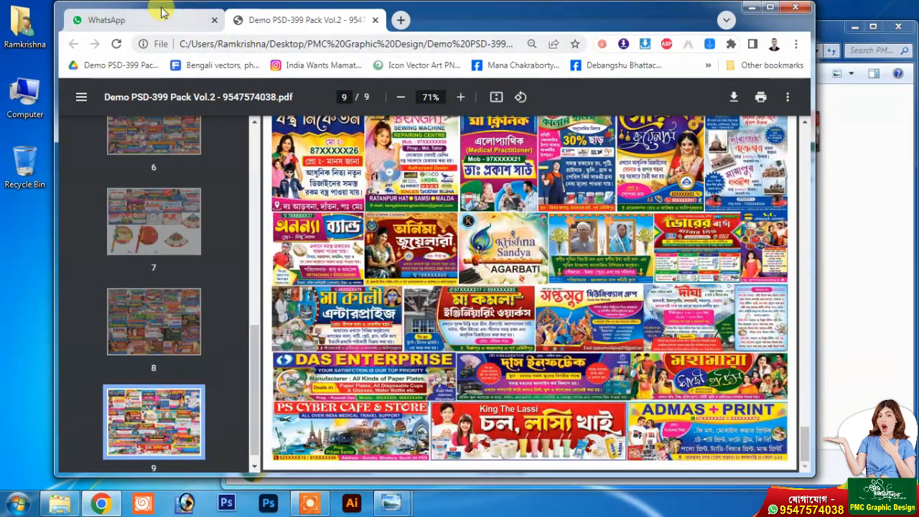
Switch to the WhatsApp chat and read the list of design categories in the Vol.2 pack message.
{"action": "left_click", "coordinate": [162, 12]}
{"action": "scroll", "coordinate": [488, 339], "scroll_direction": "down", "scroll_amount": 5}
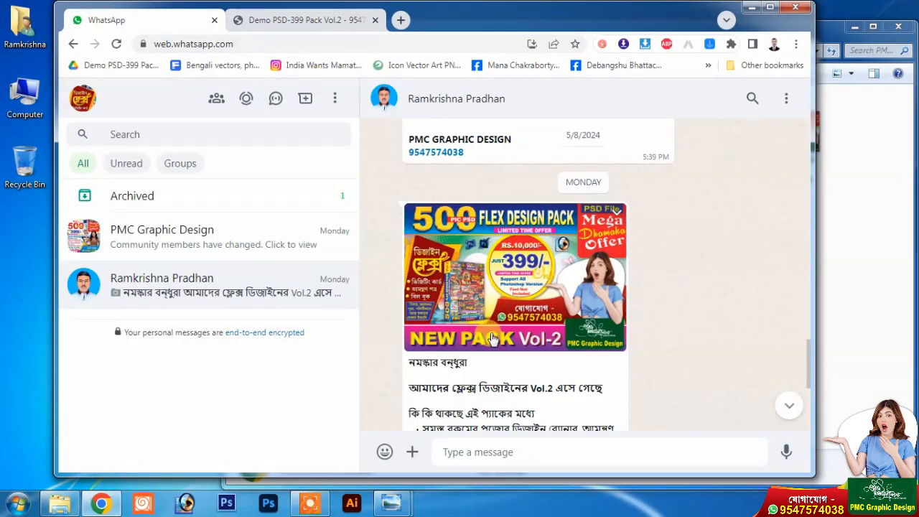
{"action": "scroll", "coordinate": [492, 338], "scroll_direction": "down", "scroll_amount": 2}
{"action": "left_click_drag", "start_coordinate": [425, 290], "coordinate": [592, 293]}
{"action": "left_click_drag", "start_coordinate": [431, 307], "coordinate": [540, 320]}
{"action": "left_click_drag", "start_coordinate": [423, 331], "coordinate": [479, 334]}
{"action": "left_click_drag", "start_coordinate": [422, 345], "coordinate": [485, 357]}
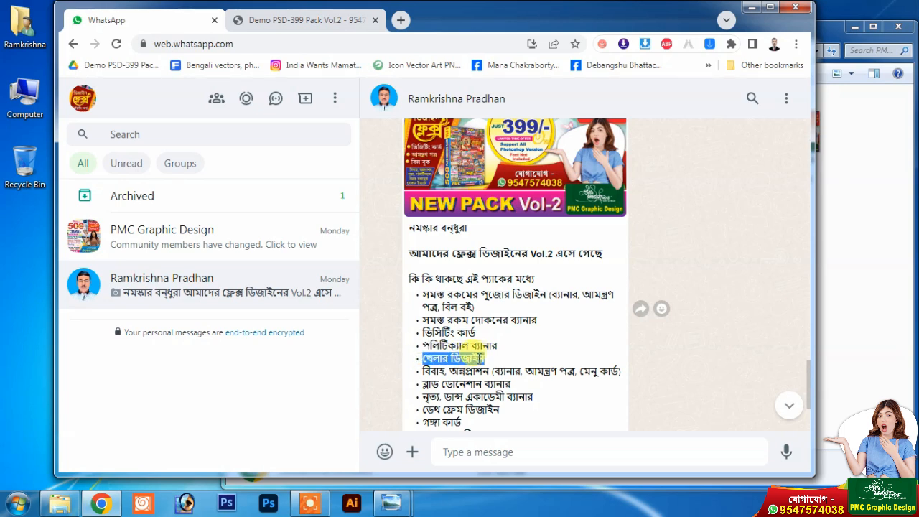
{"action": "left_click_drag", "start_coordinate": [420, 370], "coordinate": [619, 372]}
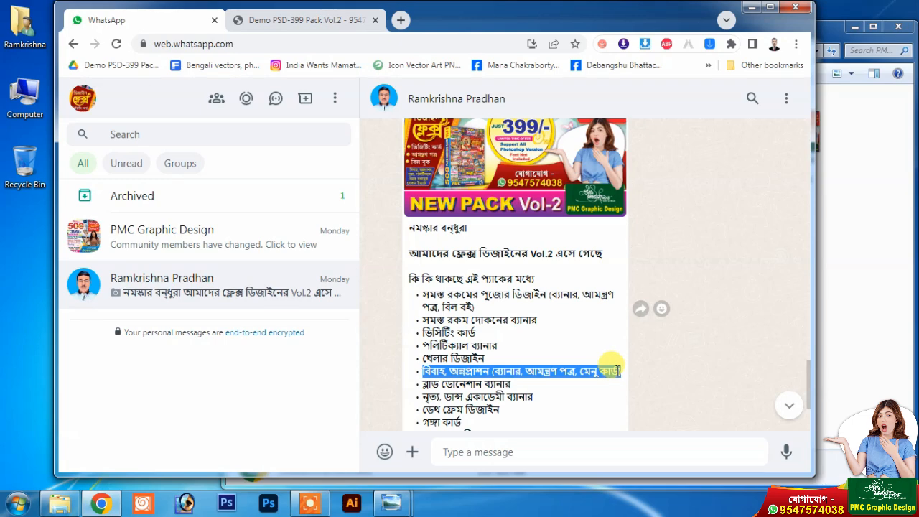
{"action": "scroll", "coordinate": [524, 370], "scroll_direction": "down", "scroll_amount": 2}
{"action": "left_click_drag", "start_coordinate": [425, 251], "coordinate": [507, 249]}
{"action": "left_click_drag", "start_coordinate": [427, 265], "coordinate": [518, 263]}
{"action": "left_click_drag", "start_coordinate": [424, 275], "coordinate": [517, 301]}
{"action": "left_click_drag", "start_coordinate": [435, 312], "coordinate": [486, 308]}
{"action": "left_click_drag", "start_coordinate": [433, 324], "coordinate": [574, 340]}
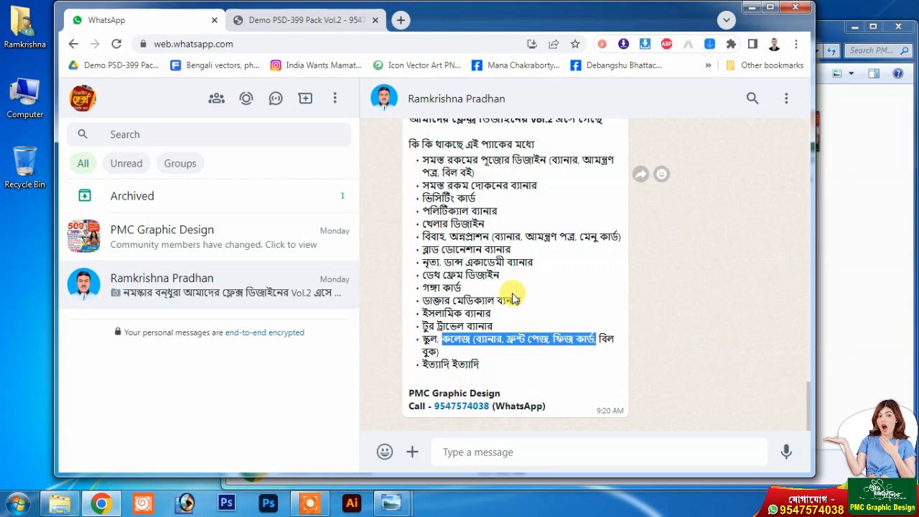
Open the Google Drive link for File 1-100 from the chat and download the Vol.2 pack zip despite the virus scan warning.
{"action": "scroll", "coordinate": [511, 302], "scroll_direction": "up", "scroll_amount": 4}
{"action": "scroll", "coordinate": [527, 336], "scroll_direction": "up", "scroll_amount": 3}
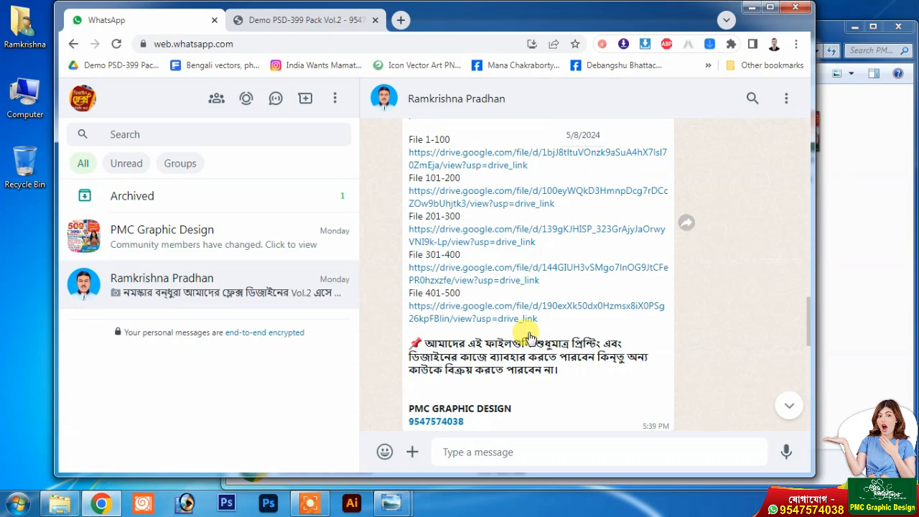
{"action": "scroll", "coordinate": [498, 269], "scroll_direction": "up", "scroll_amount": 2}
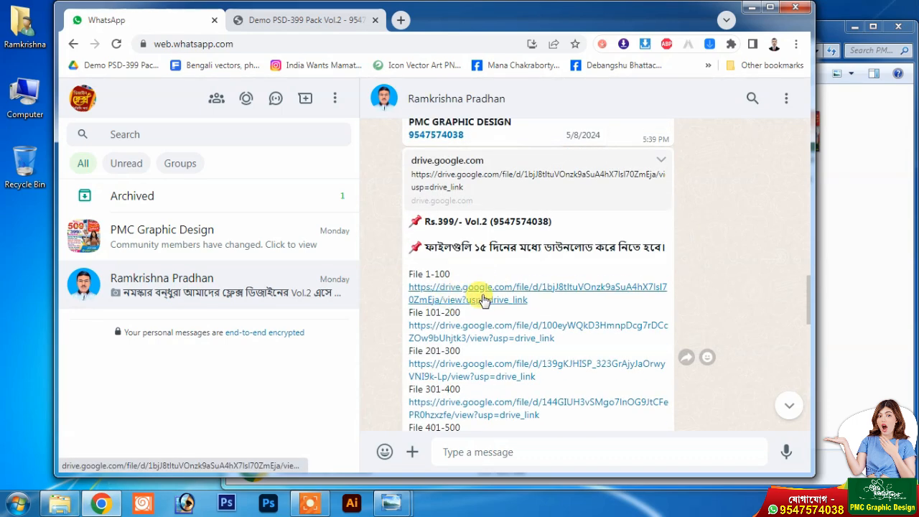
{"action": "scroll", "coordinate": [481, 305], "scroll_direction": "down", "scroll_amount": 1}
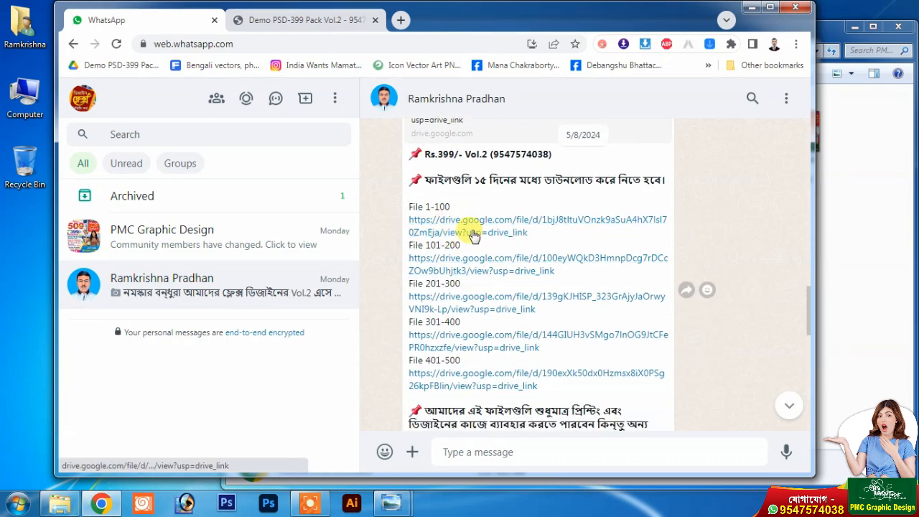
{"action": "left_click", "coordinate": [488, 232]}
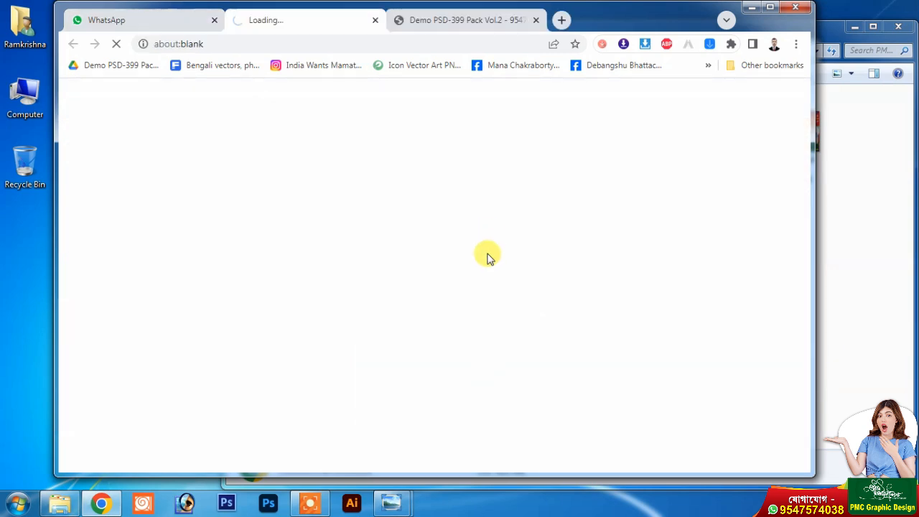
{"action": "left_click", "coordinate": [535, 20]}
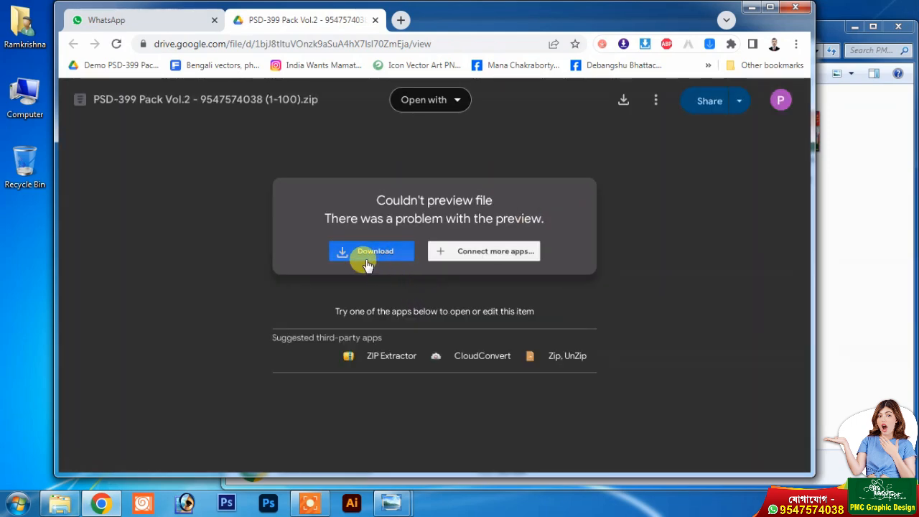
{"action": "left_click", "coordinate": [350, 253]}
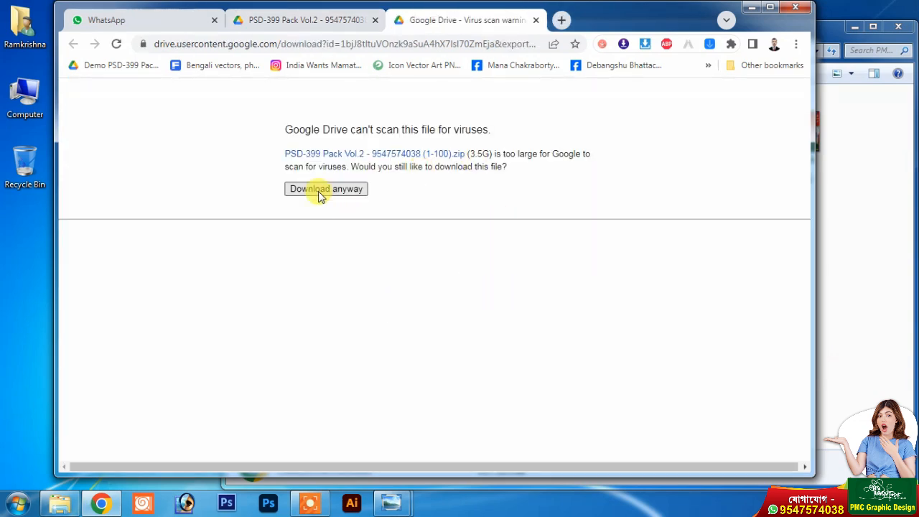
{"action": "left_click", "coordinate": [320, 191]}
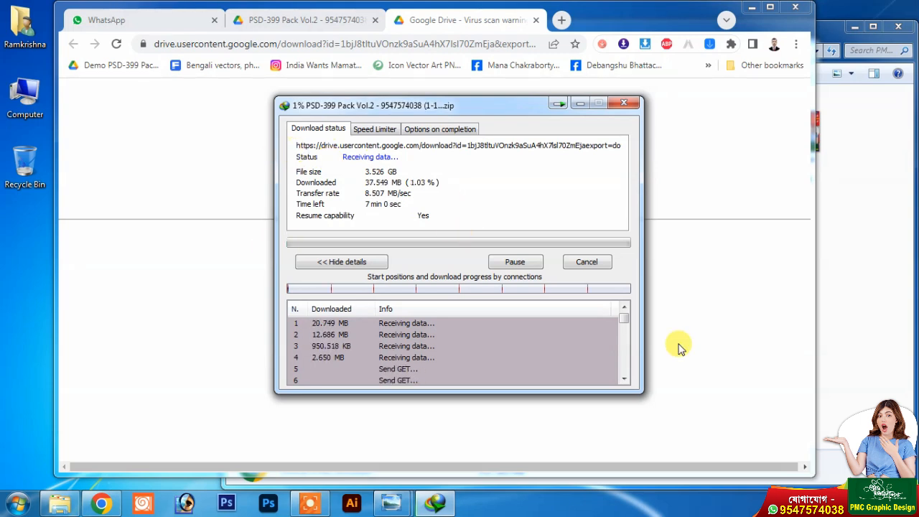
Check the pack's download progress in Internet Download Manager and close both download windows.
{"action": "double_click", "coordinate": [805, 504]}
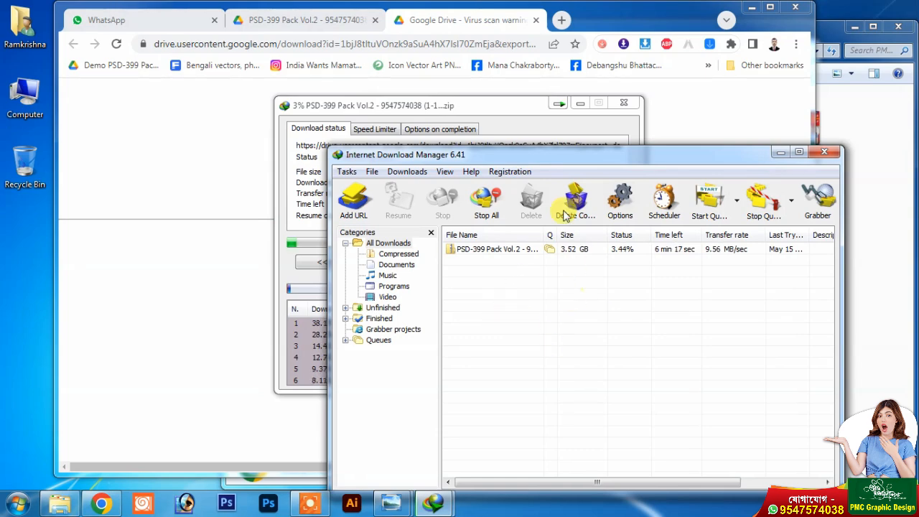
{"action": "left_click", "coordinate": [302, 182]}
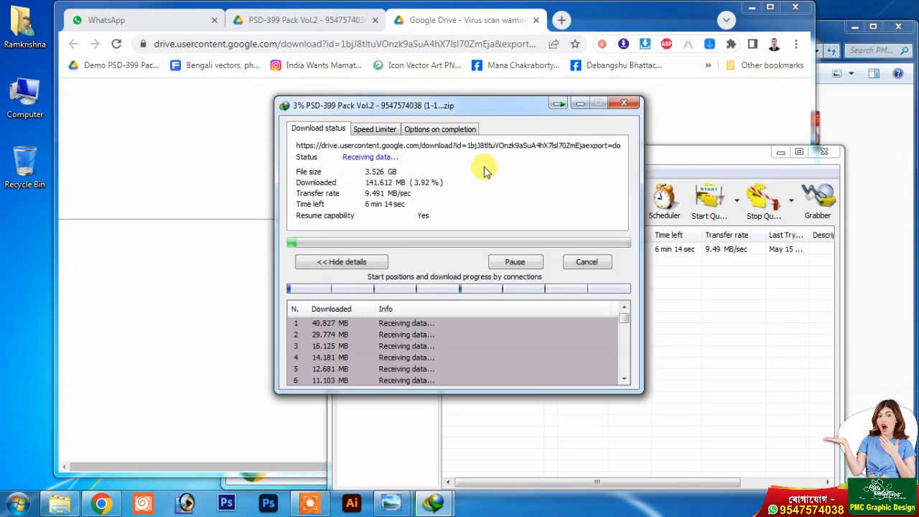
{"action": "left_click", "coordinate": [622, 104]}
{"action": "left_click", "coordinate": [824, 153]}
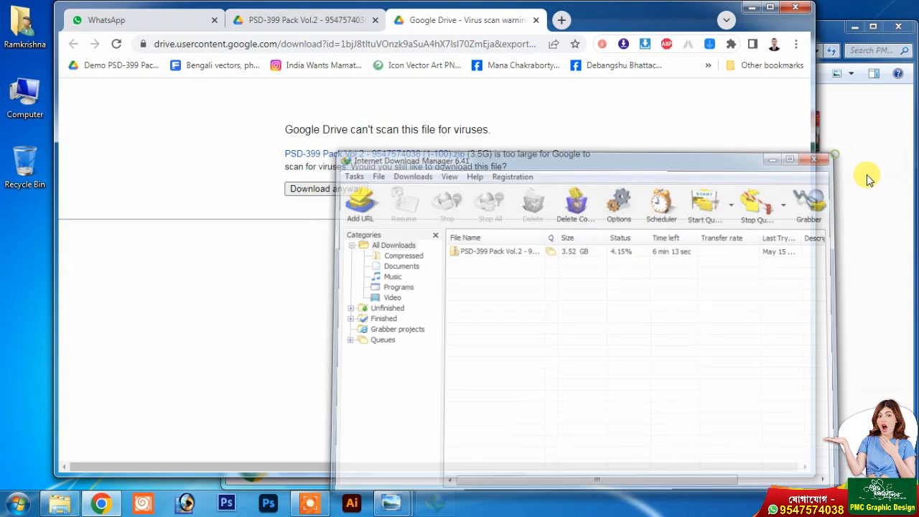
Extract the Baidya Fashion 5x2 ft_0723 - PMC zip into a folder of the same name inside PMC Graphic Design.
{"action": "left_click", "coordinate": [867, 179]}
{"action": "left_click", "coordinate": [466, 116]}
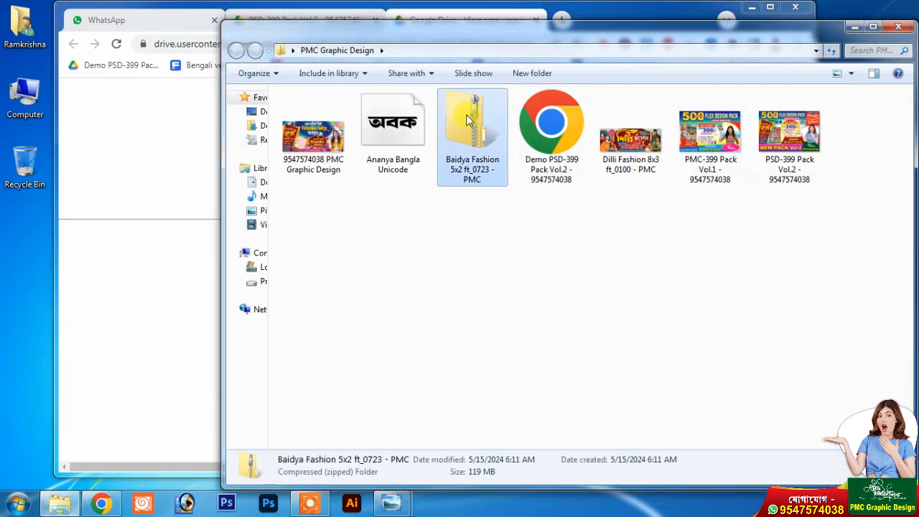
{"action": "right_click", "coordinate": [465, 109]}
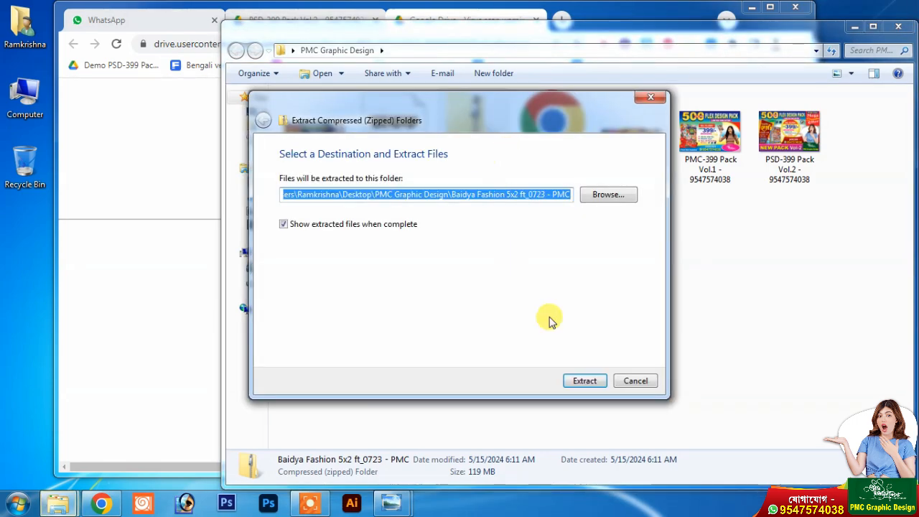
{"action": "left_click", "coordinate": [582, 380]}
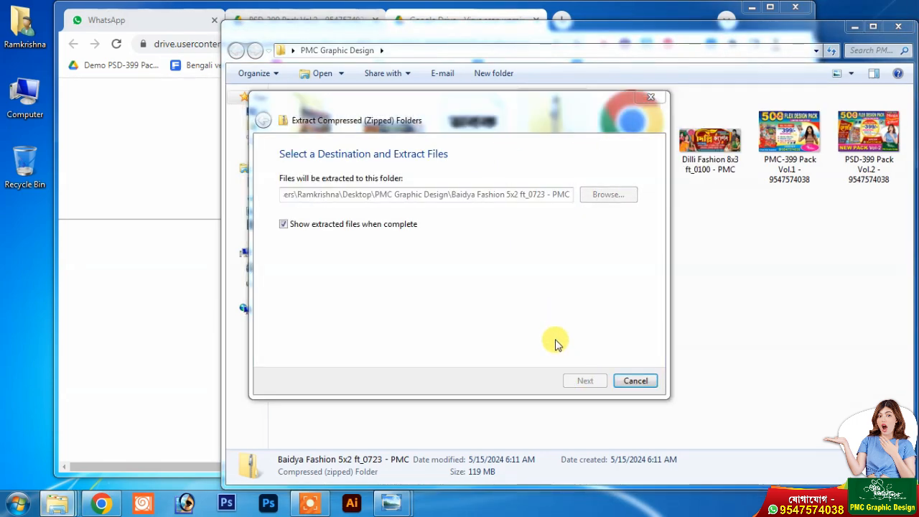
Switch to Chrome and search Google for winrar and for 7zip.
{"action": "left_click", "coordinate": [98, 277]}
{"action": "left_click", "coordinate": [275, 45]}
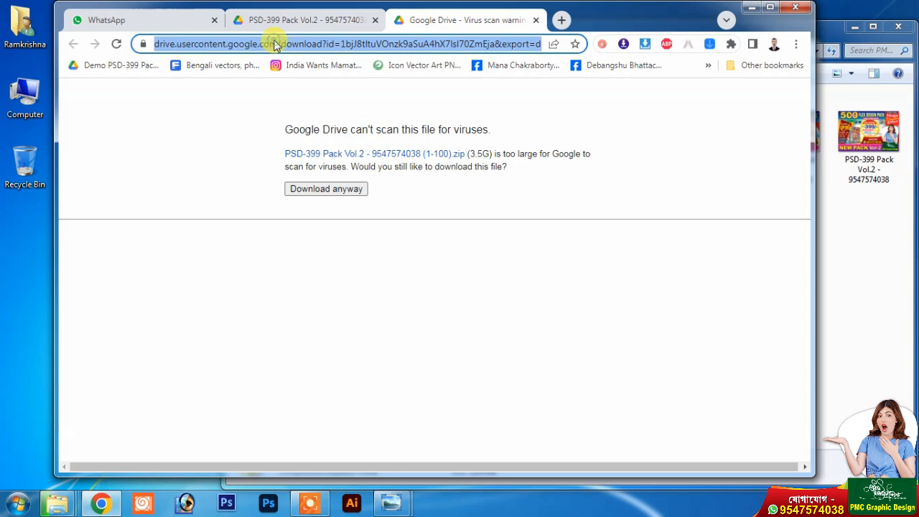
{"action": "type", "text": "winrar"}
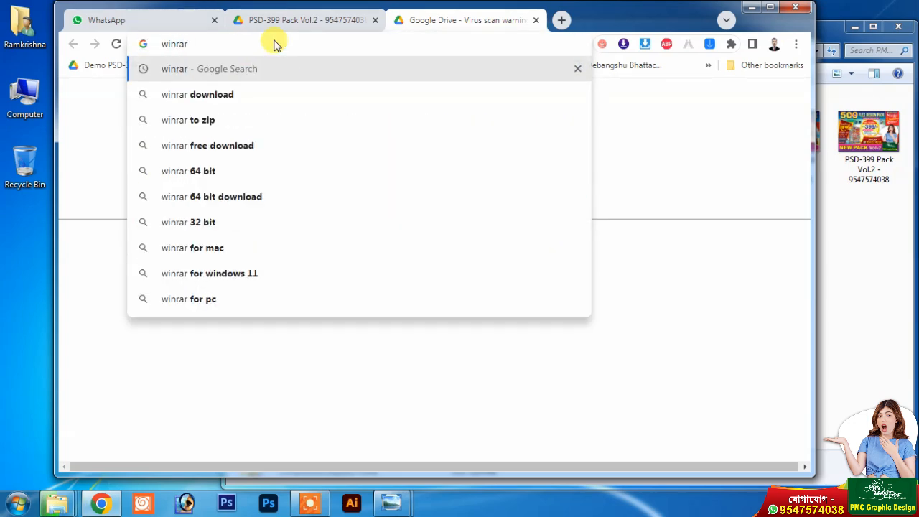
{"action": "key", "text": "Return"}
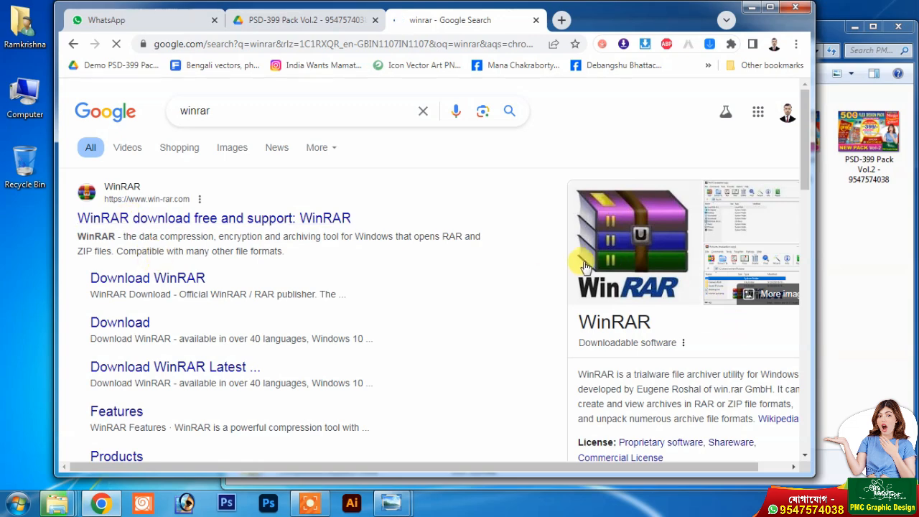
{"action": "left_click", "coordinate": [242, 46]}
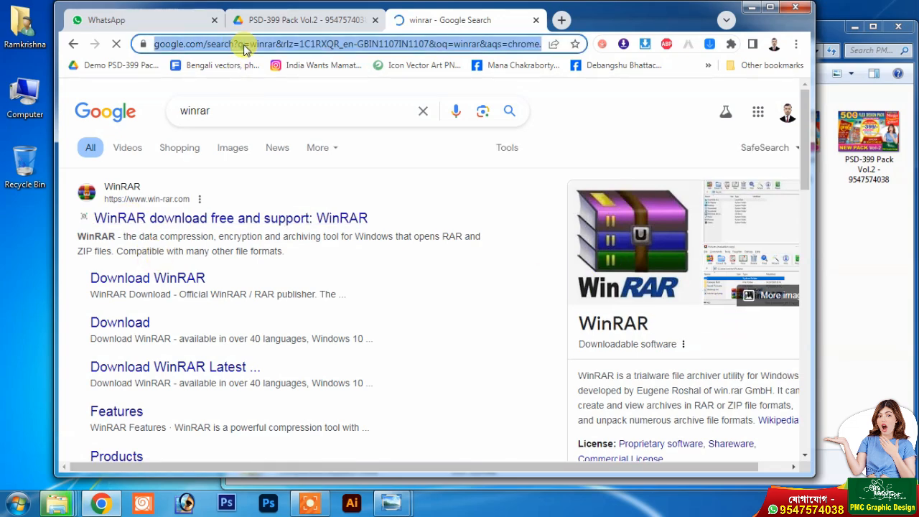
{"action": "type", "text": "7z"}
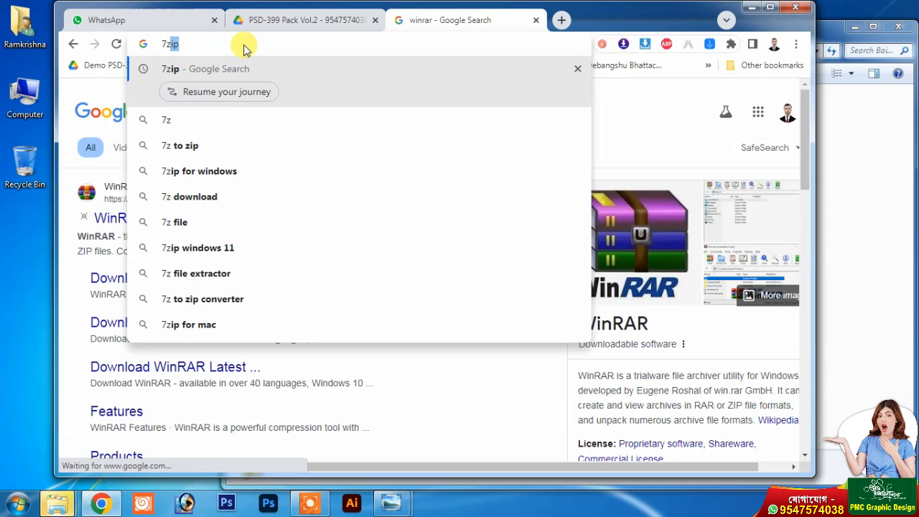
{"action": "key", "text": "Return"}
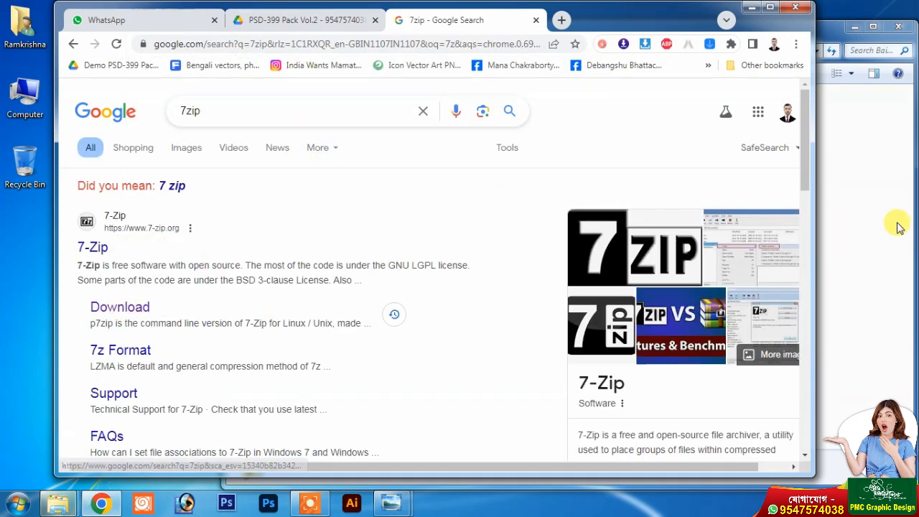
Switch to the extracted Baidya Fashion folder, check its PSD file and return to the PMC Graphic Design folder.
{"action": "left_click", "coordinate": [858, 277]}
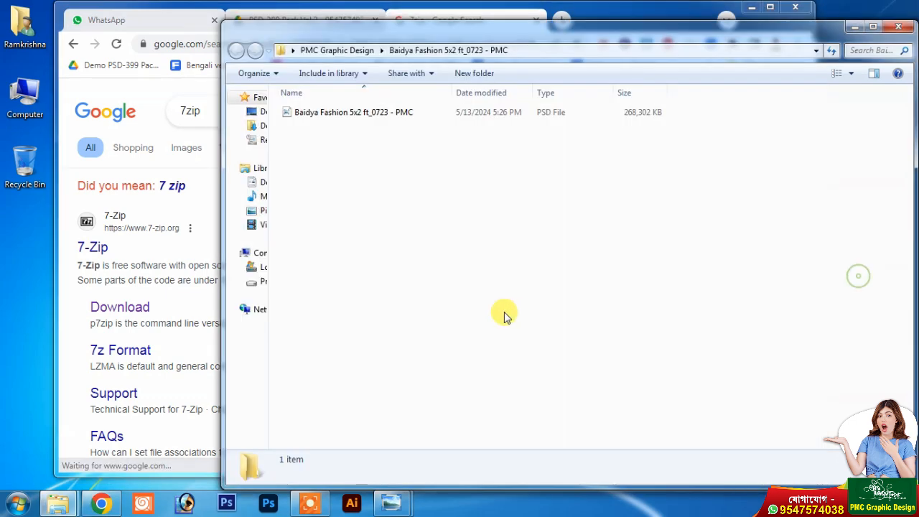
{"action": "left_click", "coordinate": [334, 118]}
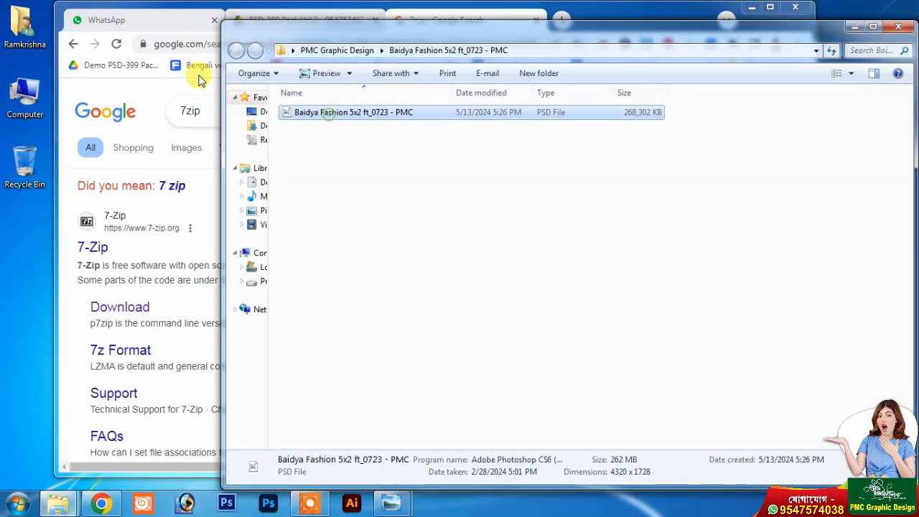
{"action": "left_click", "coordinate": [364, 51]}
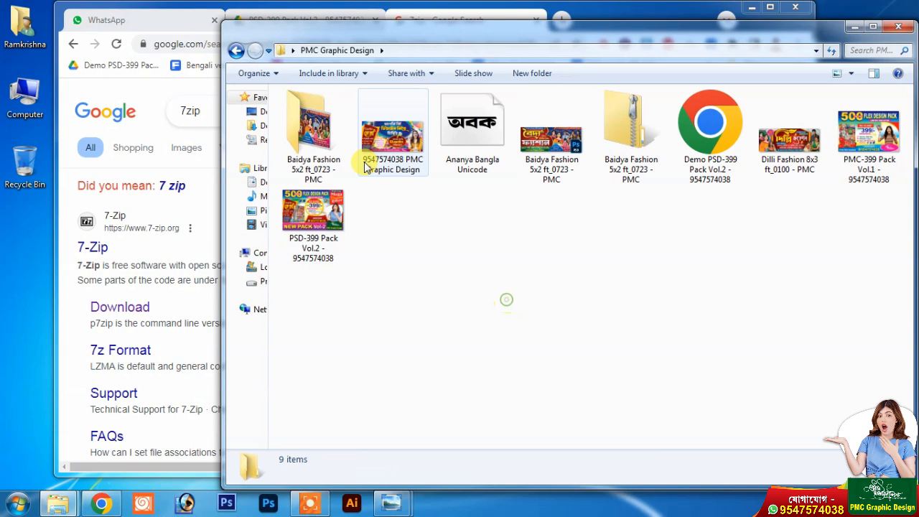
Delete the extracted Baidya Fashion 5x2 ft_0723 - PMC folder and its zip file from PMC Graphic Design.
{"action": "key", "text": "Delete"}
{"action": "left_click", "coordinate": [564, 172]}
{"action": "key", "text": "Delete"}
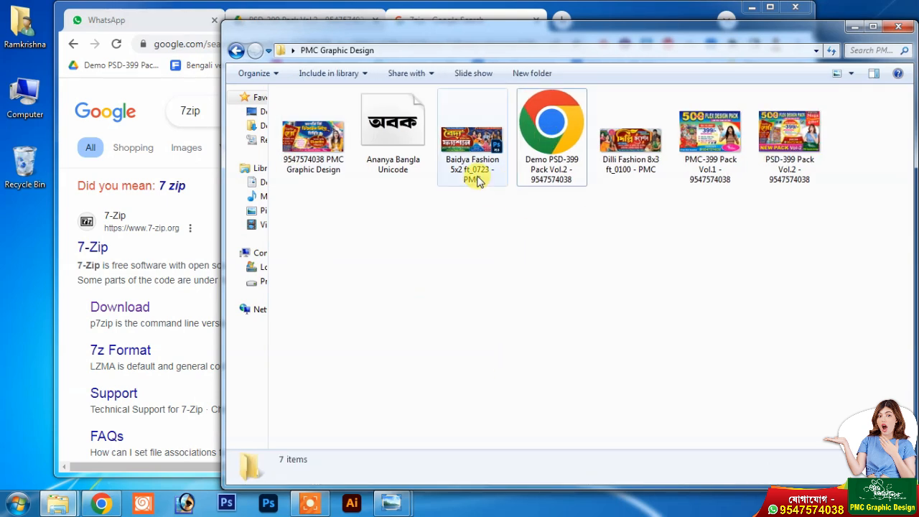
Compare the file types of the Baidya Fashion and Dilli Fashion designs, and preview the Dilli Fashion 8x3 ft_0100 image.
{"action": "left_click", "coordinate": [465, 141]}
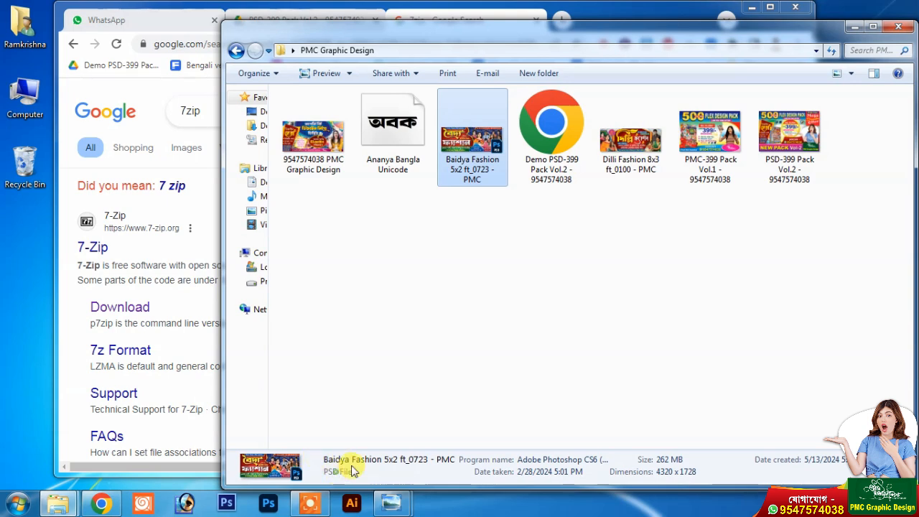
{"action": "left_click", "coordinate": [639, 152]}
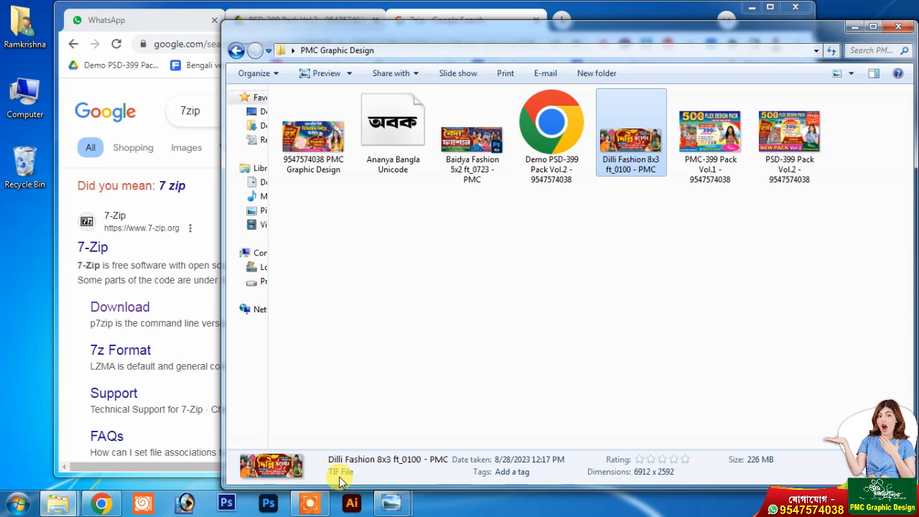
{"action": "left_click", "coordinate": [459, 163]}
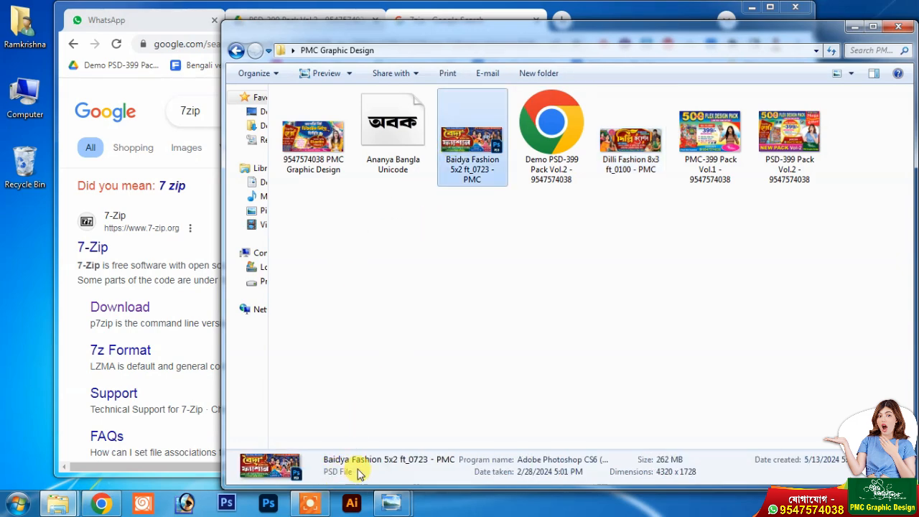
{"action": "double_click", "coordinate": [623, 144]}
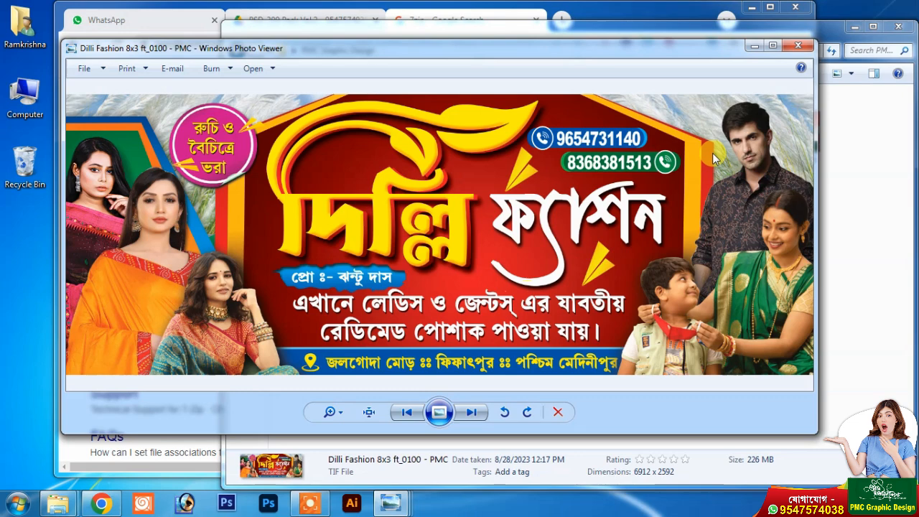
{"action": "left_click", "coordinate": [797, 46]}
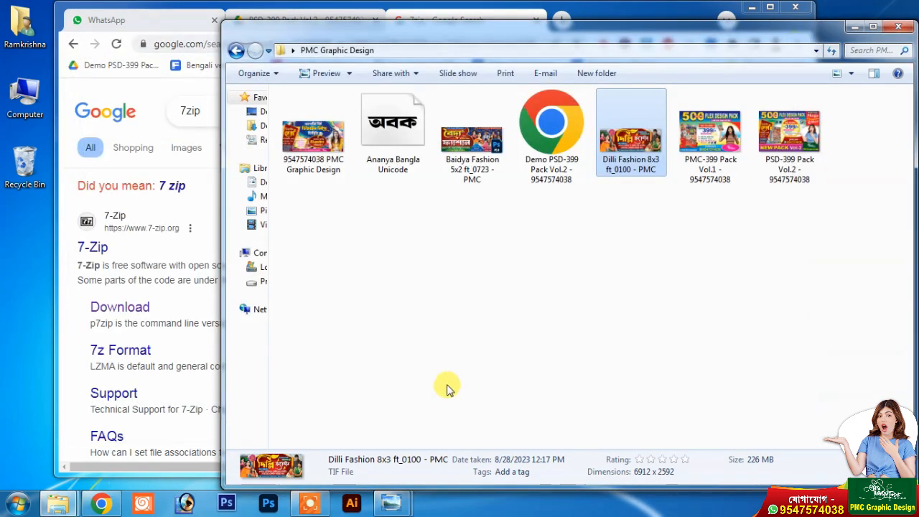
{"action": "left_click", "coordinate": [446, 389]}
Switch to Photoshop CS6 and activate the Move tool.
{"action": "left_click", "coordinate": [227, 503]}
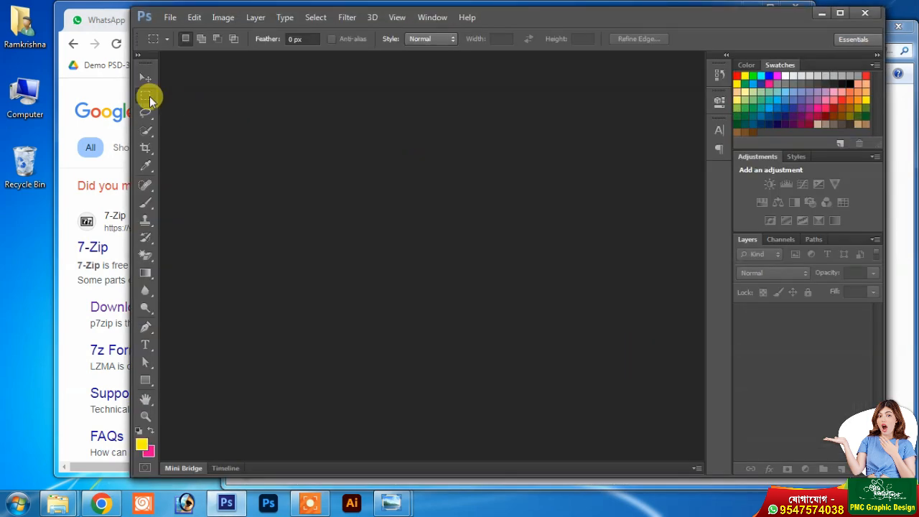
{"action": "left_click", "coordinate": [146, 78]}
{"action": "left_click_drag", "start_coordinate": [527, 17], "coordinate": [503, 20]}
{"action": "left_click", "coordinate": [443, 19]}
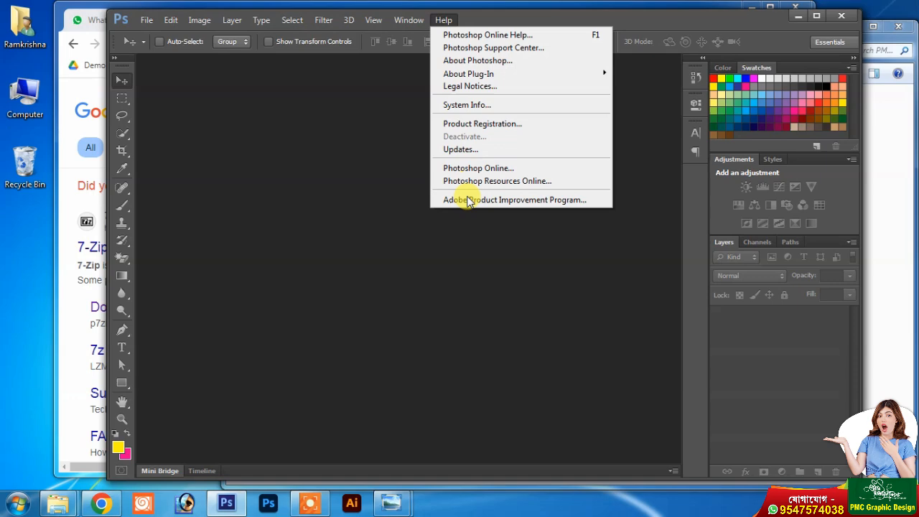
{"action": "left_click", "coordinate": [378, 314]}
Open the Baidya Fashion 5x2 ft_0723 - PMC PSD from the PMC Graphic Design folder in Photoshop, accepting the missing-fonts warning.
{"action": "left_click", "coordinate": [902, 304]}
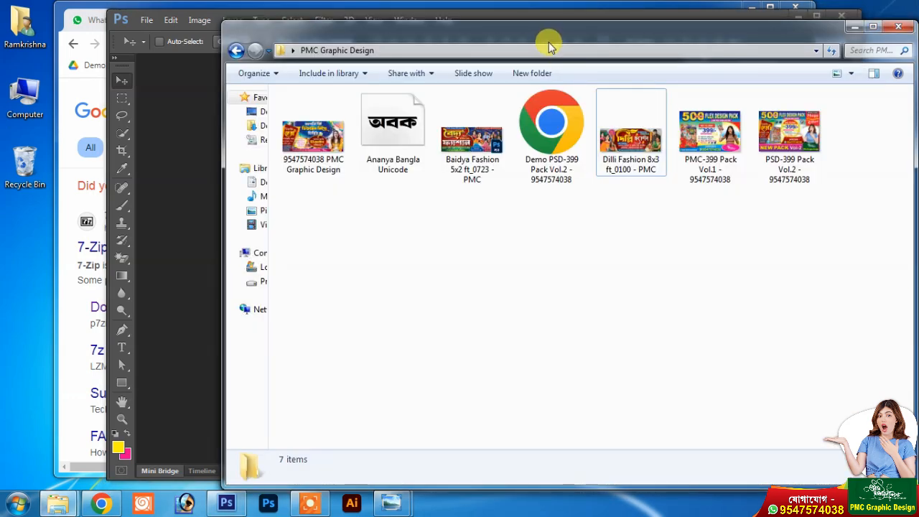
{"action": "left_click_drag", "start_coordinate": [550, 41], "coordinate": [600, 50]}
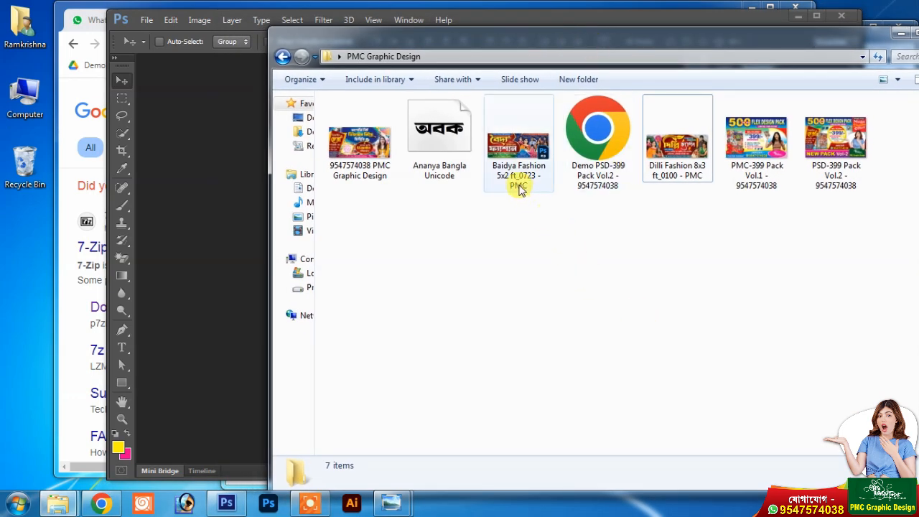
{"action": "left_click_drag", "start_coordinate": [522, 150], "coordinate": [232, 278]}
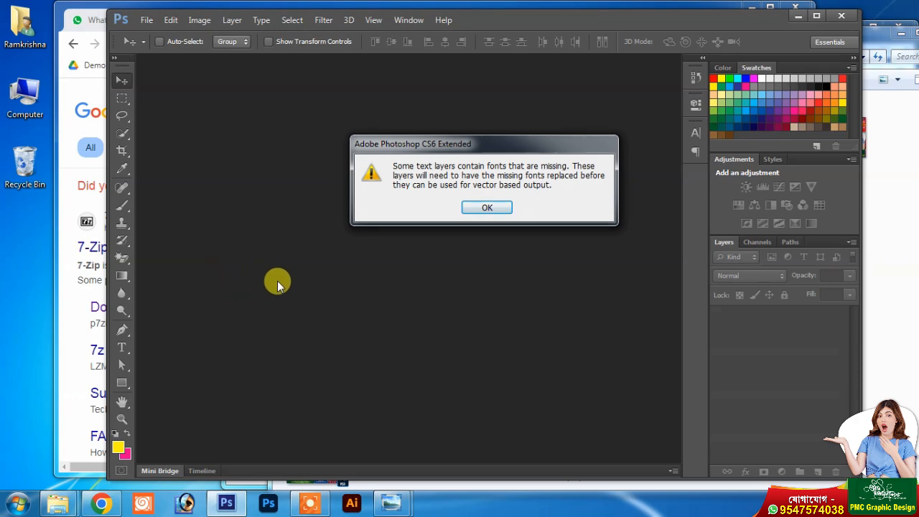
{"action": "left_click", "coordinate": [483, 207]}
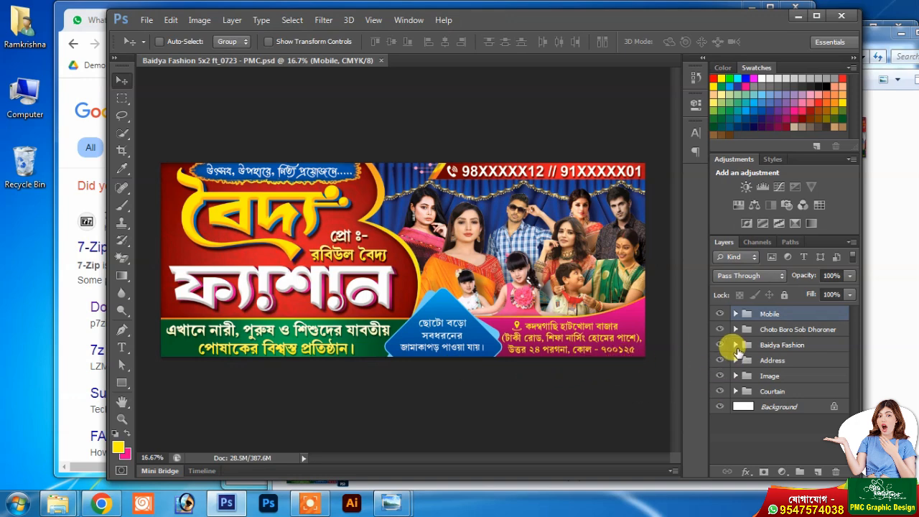
Expand the Baidya Fashion layer group and check which font its flagged text layer lacks, declining font substitution.
{"action": "left_click", "coordinate": [735, 345]}
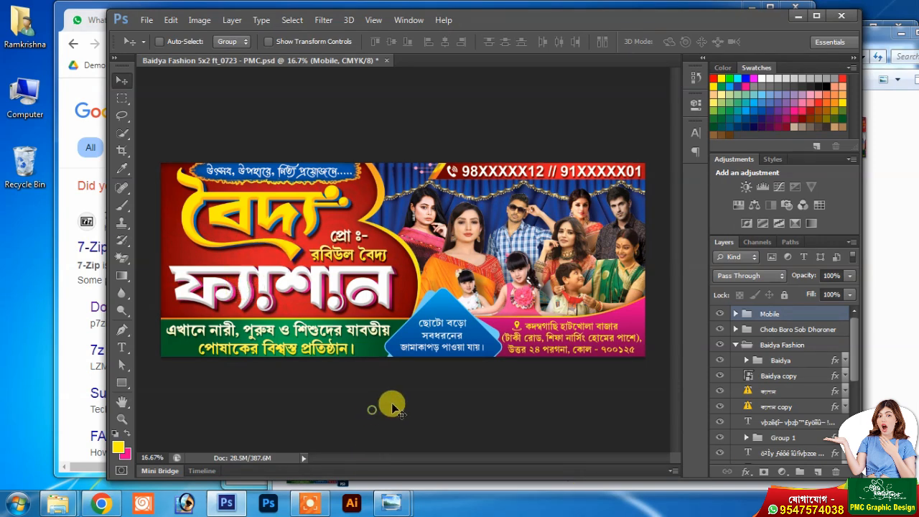
{"action": "left_click", "coordinate": [748, 391]}
{"action": "double_click", "coordinate": [748, 391]}
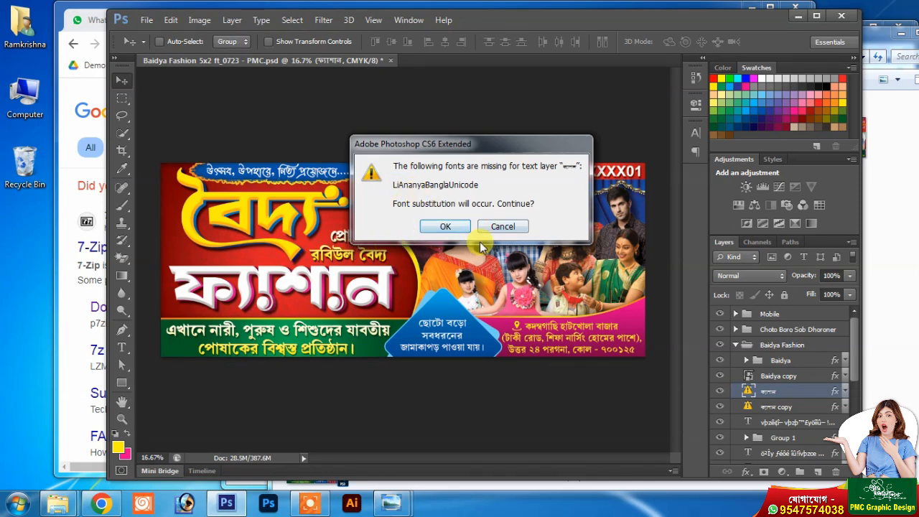
{"action": "left_click", "coordinate": [501, 226]}
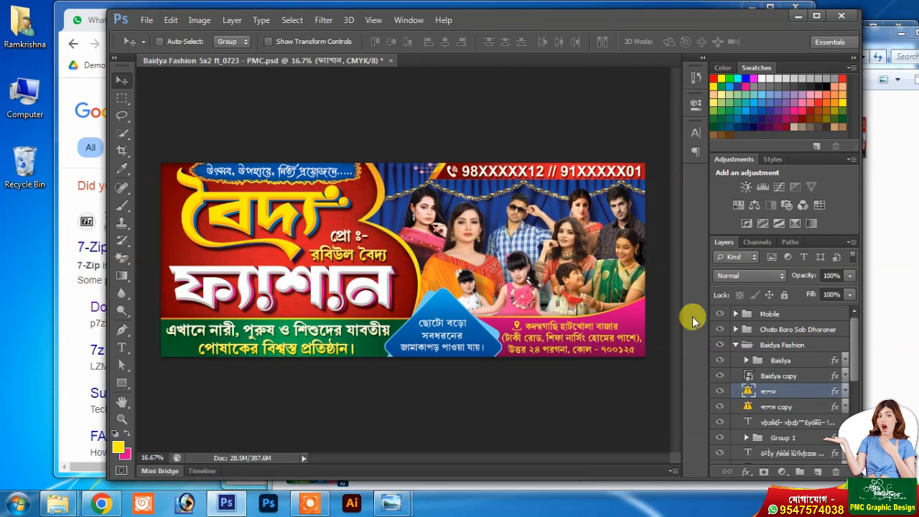
{"action": "double_click", "coordinate": [748, 391]}
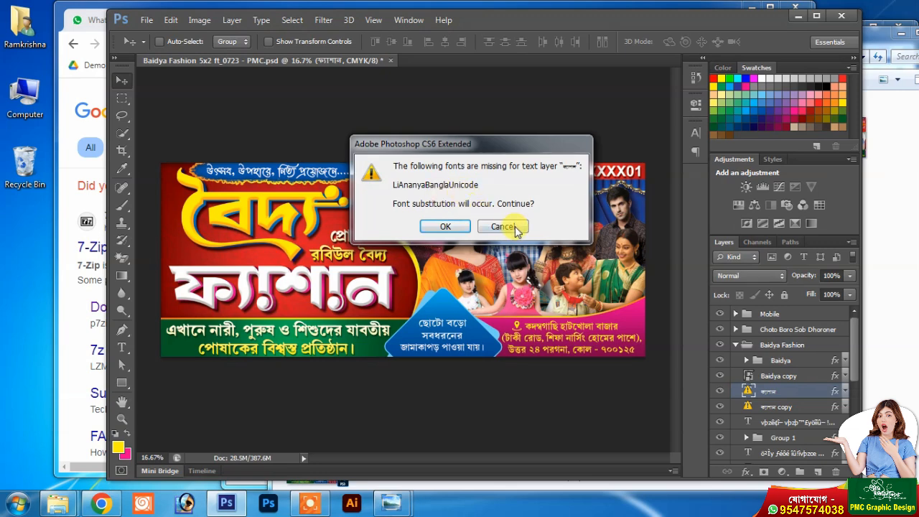
{"action": "left_click", "coordinate": [502, 226]}
Install the Ananya Bangla Unicode font from the PMC Graphic Design folder and close the font preview.
{"action": "left_click", "coordinate": [875, 246]}
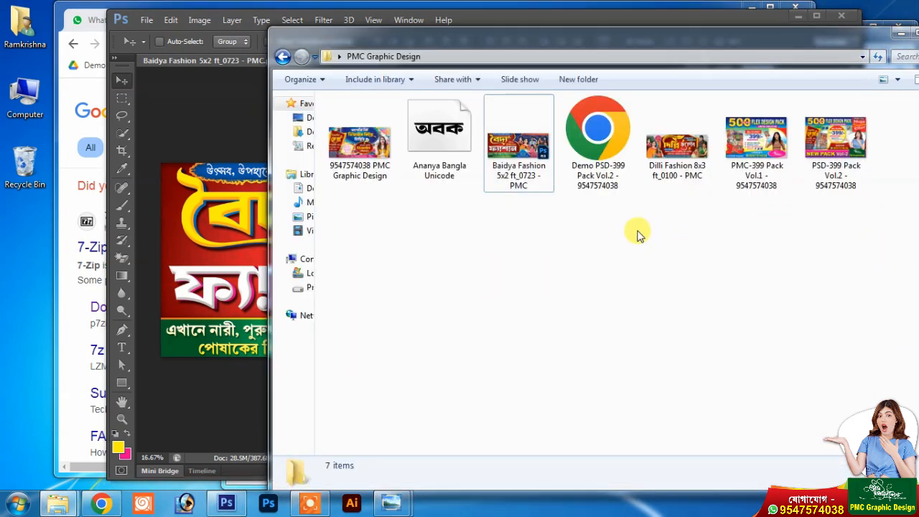
{"action": "double_click", "coordinate": [439, 128]}
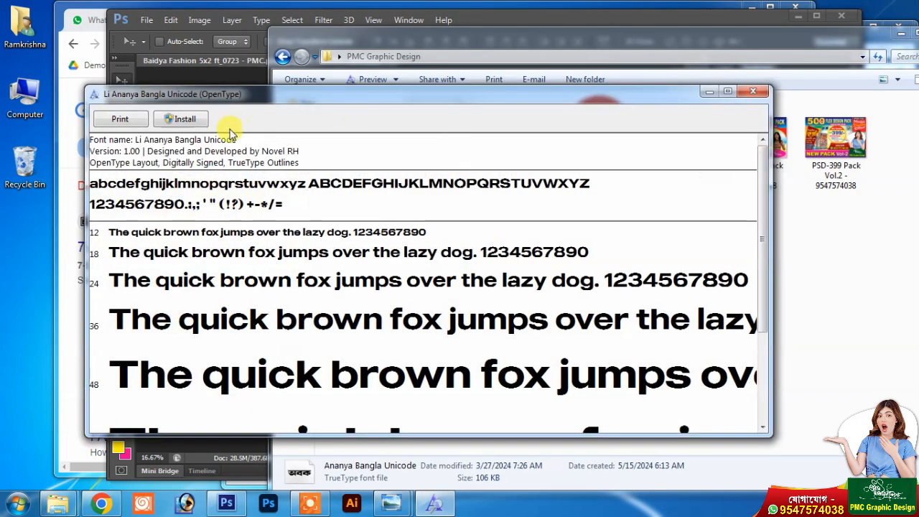
{"action": "left_click", "coordinate": [182, 119]}
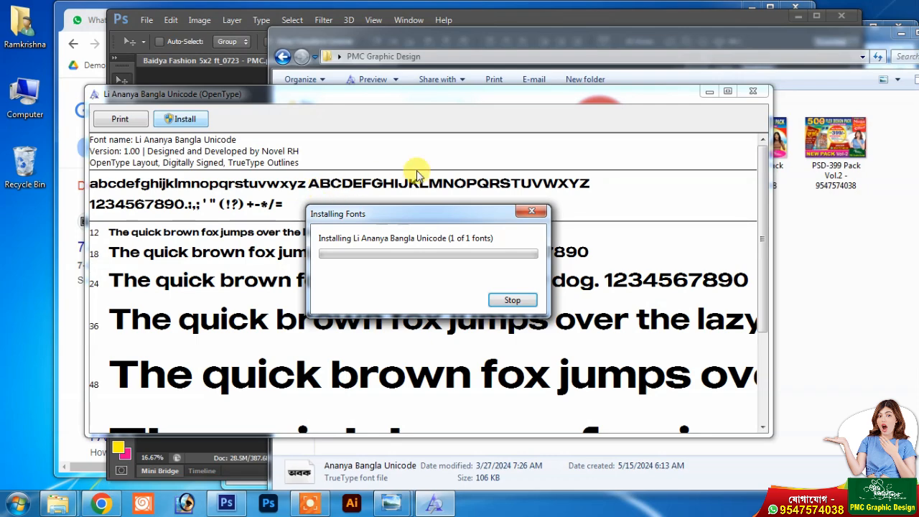
{"action": "left_click", "coordinate": [752, 91]}
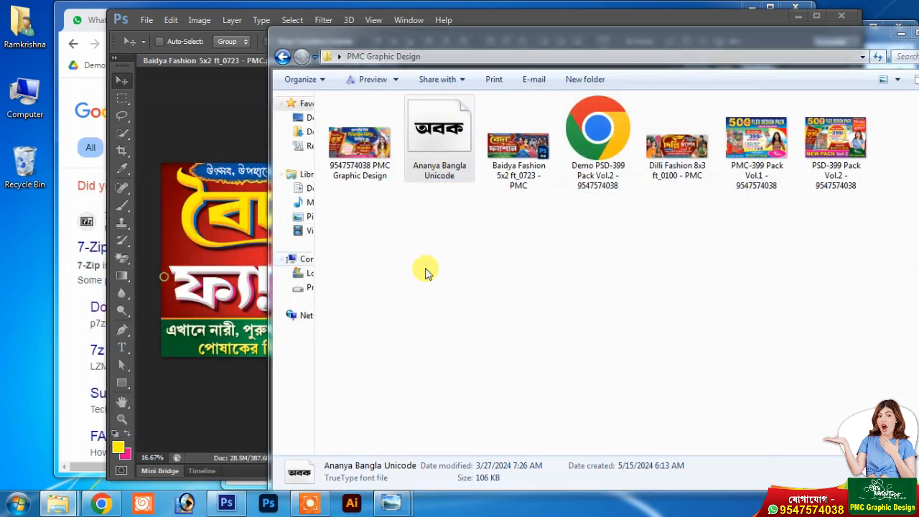
{"action": "left_click", "coordinate": [436, 313]}
Return to Photoshop and confirm Middle Eastern as the text engine in the Type preferences.
{"action": "left_click_drag", "start_coordinate": [528, 39], "coordinate": [556, 145]}
{"action": "left_click", "coordinate": [550, 73]}
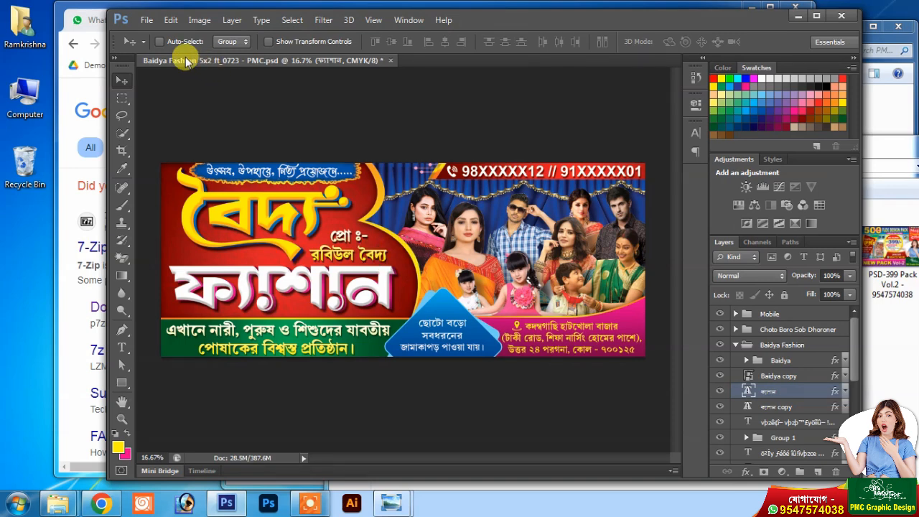
{"action": "left_click", "coordinate": [171, 20]}
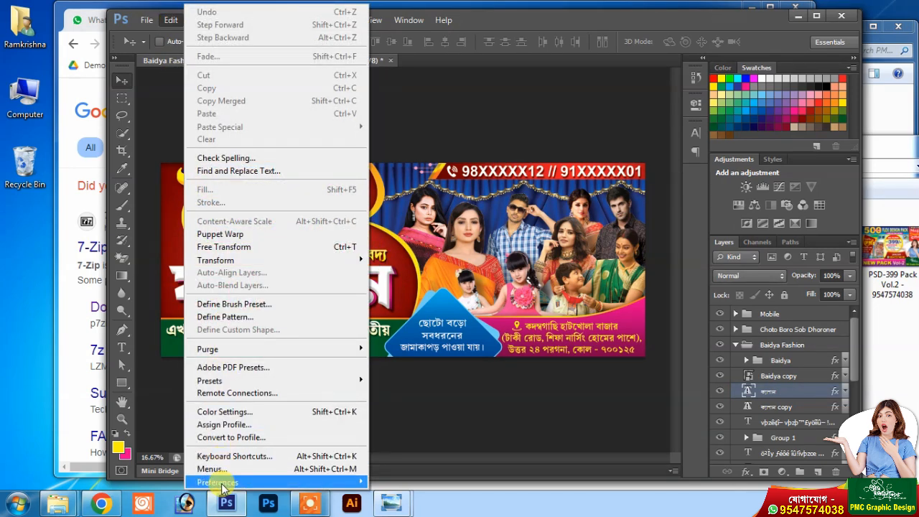
{"action": "mouse_move", "coordinate": [222, 486]}
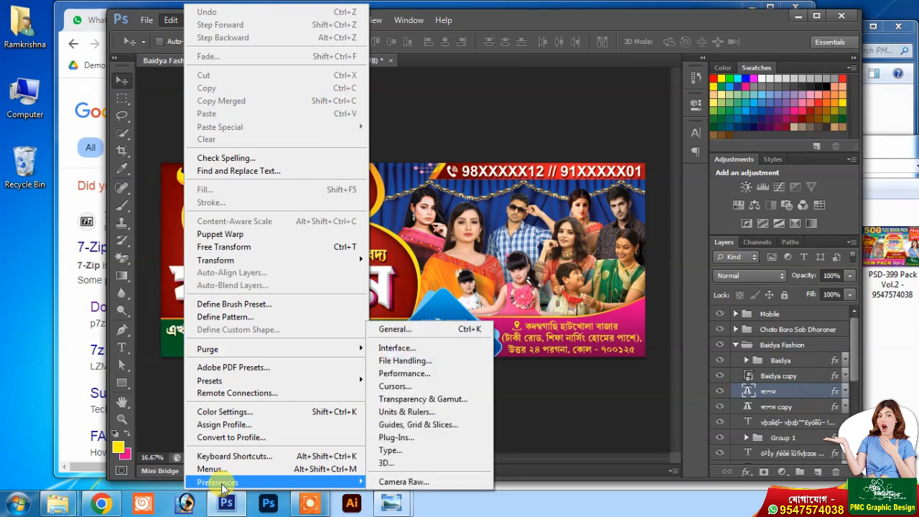
{"action": "left_click", "coordinate": [407, 452]}
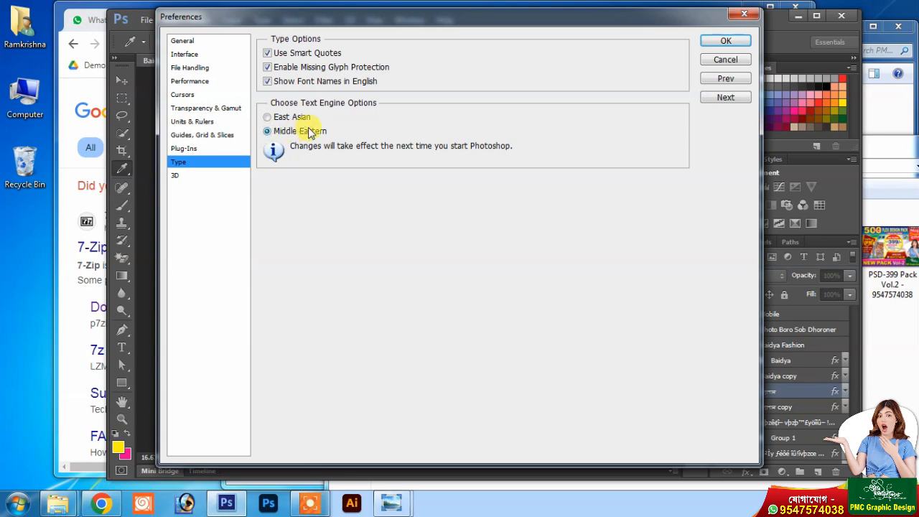
{"action": "left_click", "coordinate": [725, 41]}
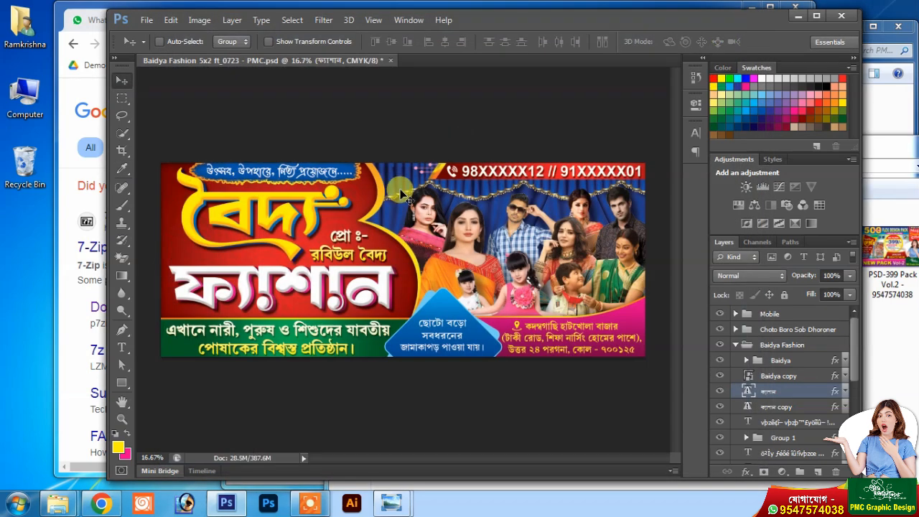
Set the type language options to Middle Eastern Features.
{"action": "left_click", "coordinate": [262, 22]}
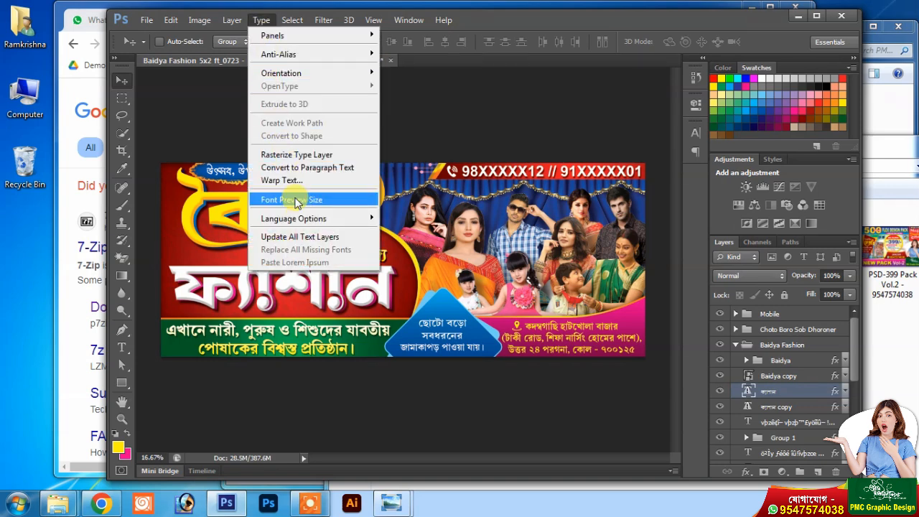
{"action": "mouse_move", "coordinate": [302, 221]}
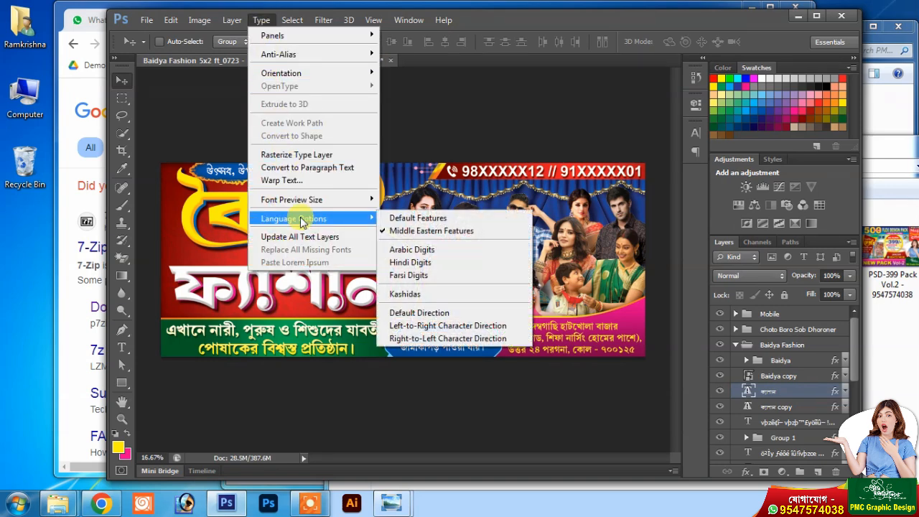
{"action": "left_click", "coordinate": [453, 231]}
Show the Character and Paragraph settings and set the ফ্যাশান text layer's paragraph direction to left-to-right.
{"action": "left_click", "coordinate": [408, 20]}
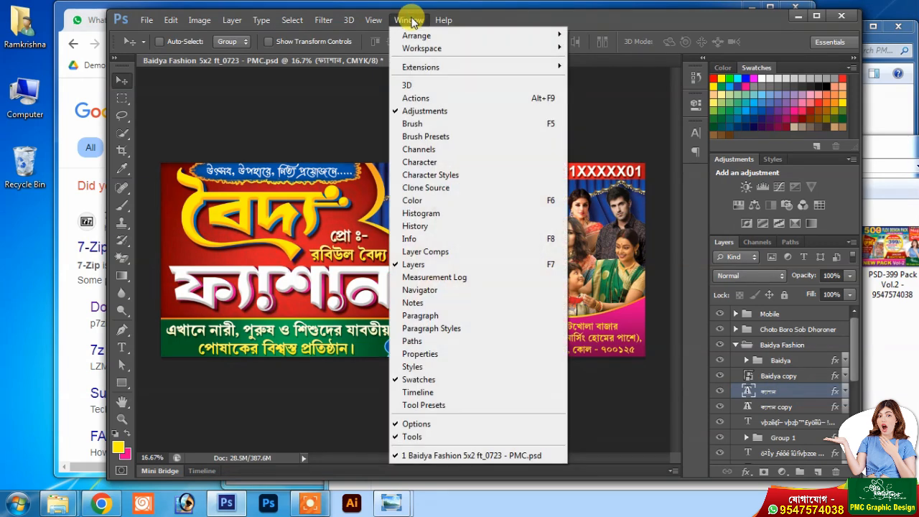
{"action": "left_click", "coordinate": [409, 20]}
{"action": "left_click", "coordinate": [408, 20]}
{"action": "left_click", "coordinate": [433, 165]}
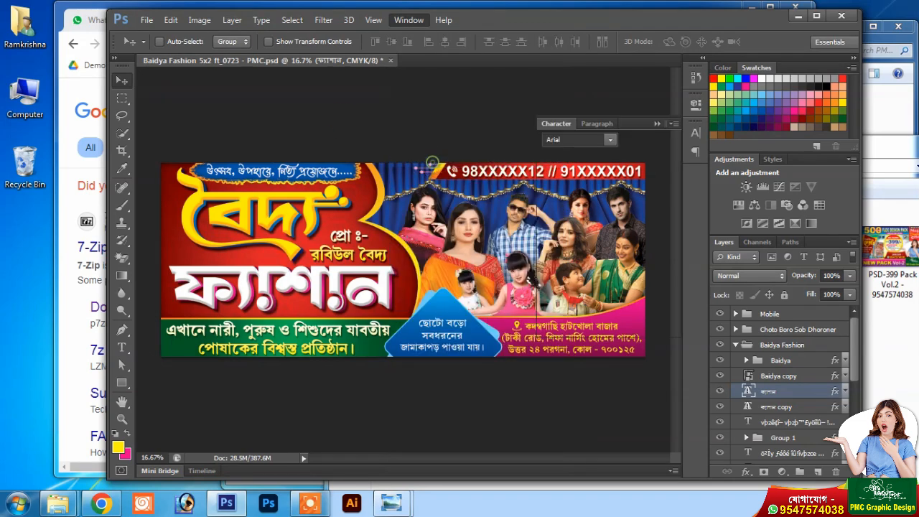
{"action": "left_click", "coordinate": [594, 125]}
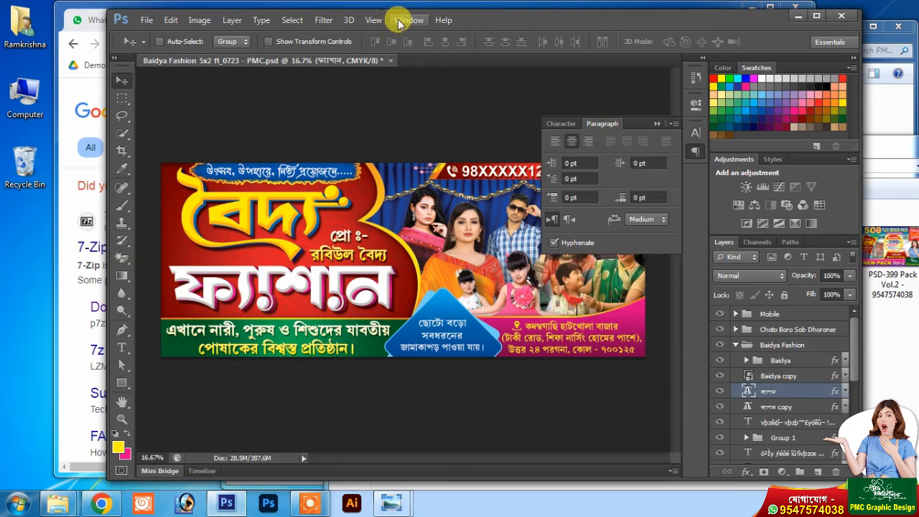
{"action": "left_click", "coordinate": [407, 20]}
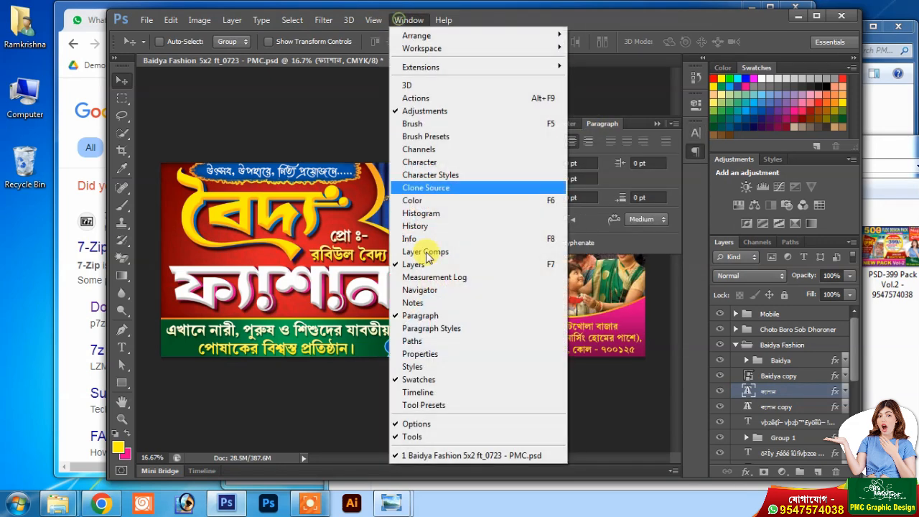
{"action": "left_click", "coordinate": [429, 316]}
{"action": "left_click", "coordinate": [695, 132]}
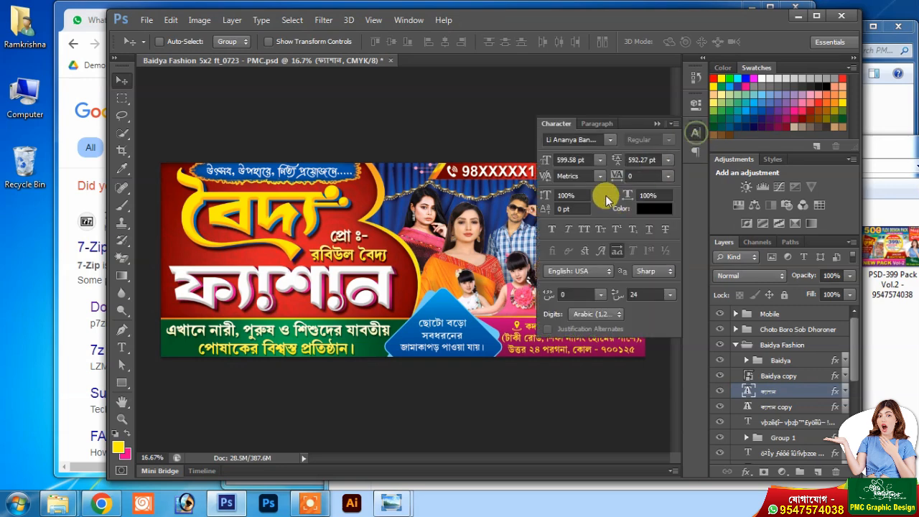
{"action": "left_click", "coordinate": [596, 124]}
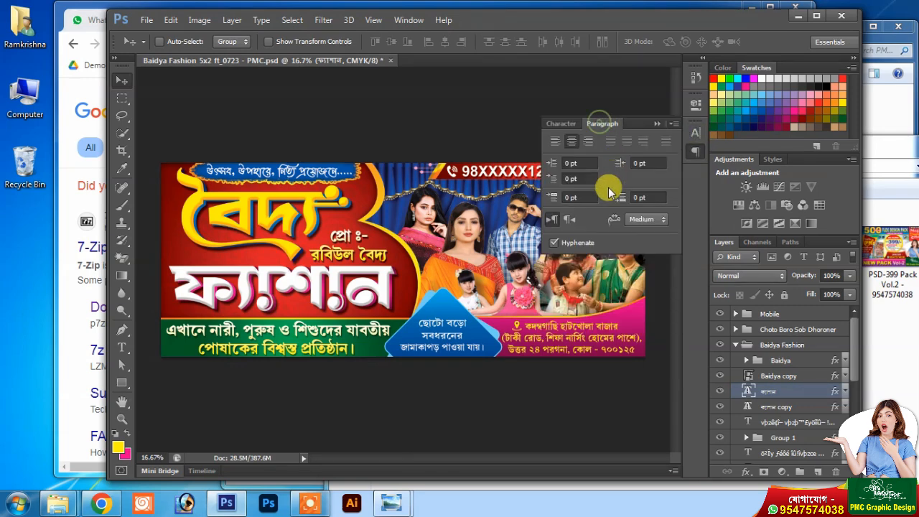
{"action": "left_click", "coordinate": [562, 223]}
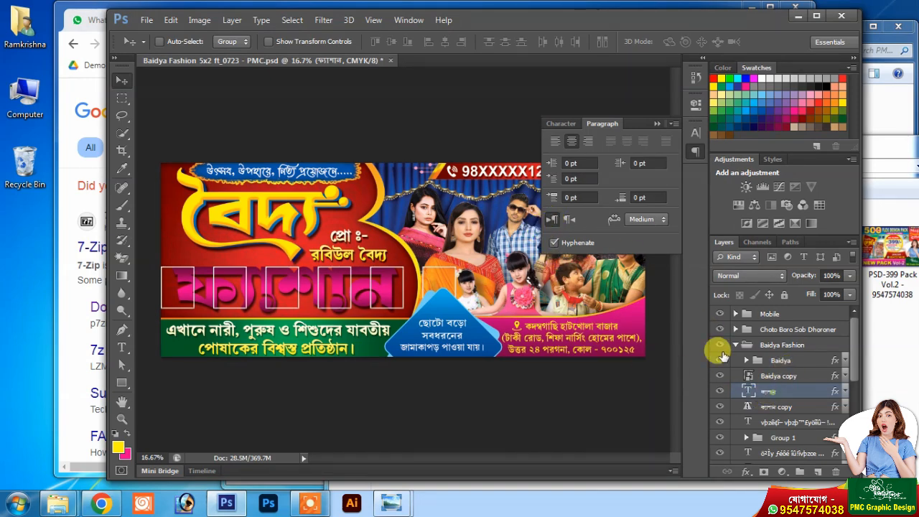
Try Li Anupras Unicode on the ফ্যাশান text layer and switch its font back to Li Ananya Bangla Unicode.
{"action": "left_click", "coordinate": [562, 124]}
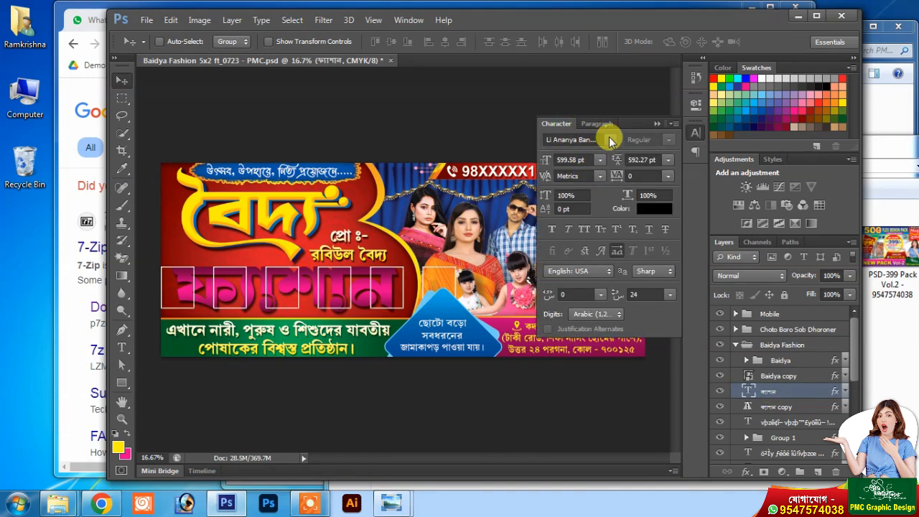
{"action": "left_click", "coordinate": [610, 140]}
{"action": "left_click", "coordinate": [603, 166]}
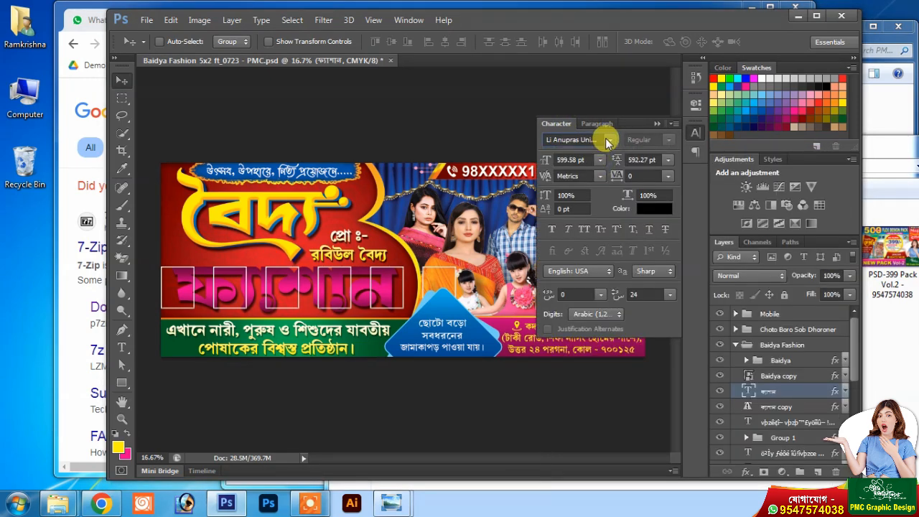
{"action": "left_click", "coordinate": [608, 140]}
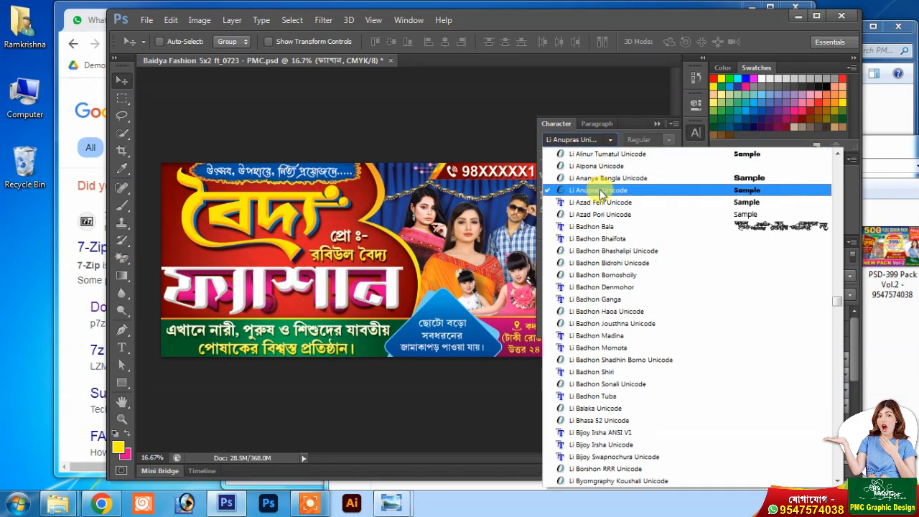
{"action": "left_click", "coordinate": [601, 178]}
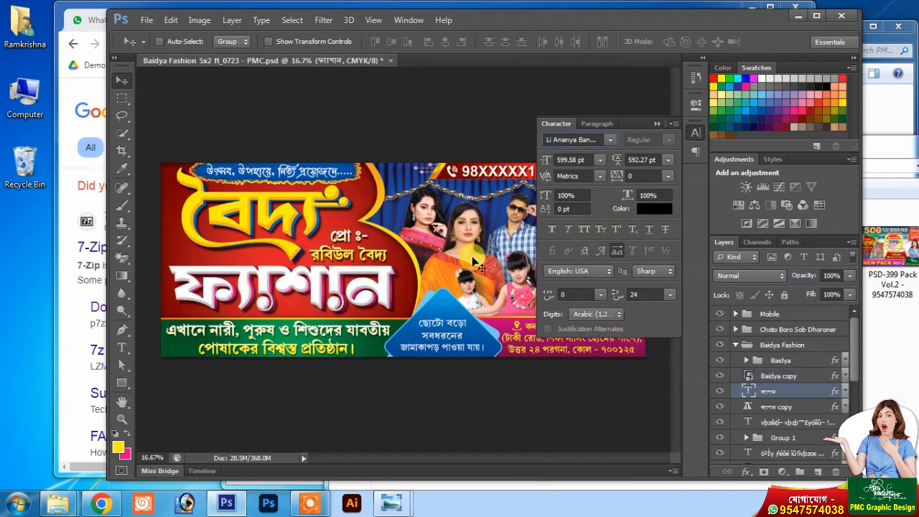
{"action": "left_click", "coordinate": [608, 140]}
{"action": "left_click", "coordinate": [611, 128]}
Try right-to-left paragraph direction on the text in the Choto Boro Sob Dhoroner group and restore left-to-right.
{"action": "left_click", "coordinate": [600, 124]}
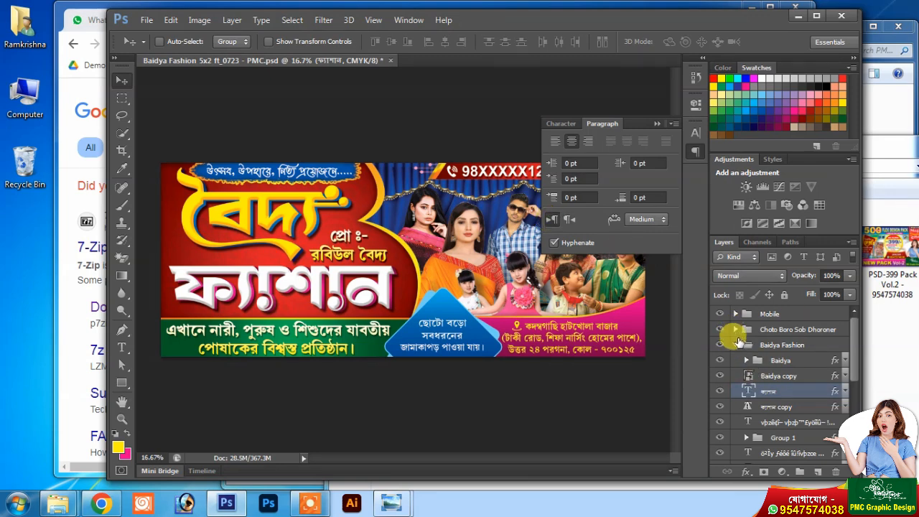
{"action": "left_click", "coordinate": [739, 345]}
{"action": "left_click", "coordinate": [735, 314]}
{"action": "left_click", "coordinate": [735, 314]}
{"action": "left_click", "coordinate": [735, 328]}
{"action": "left_click", "coordinate": [747, 345]}
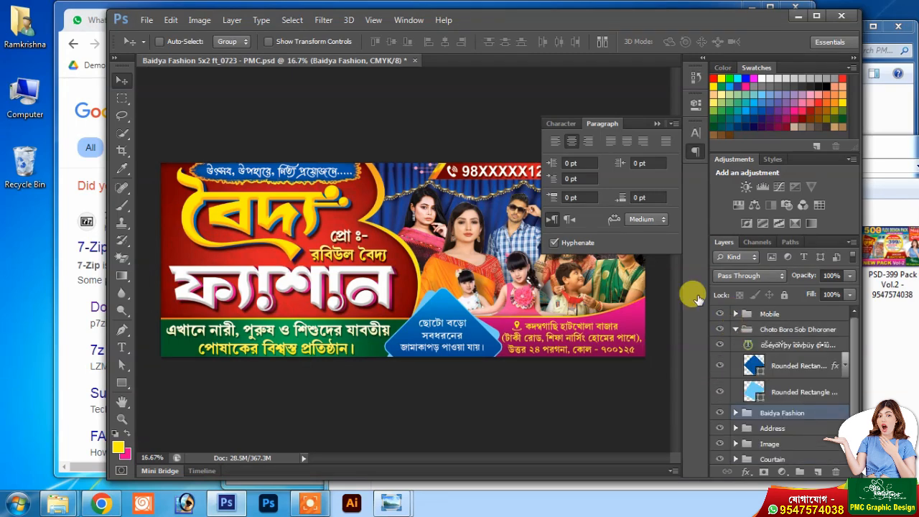
{"action": "left_click", "coordinate": [565, 220]}
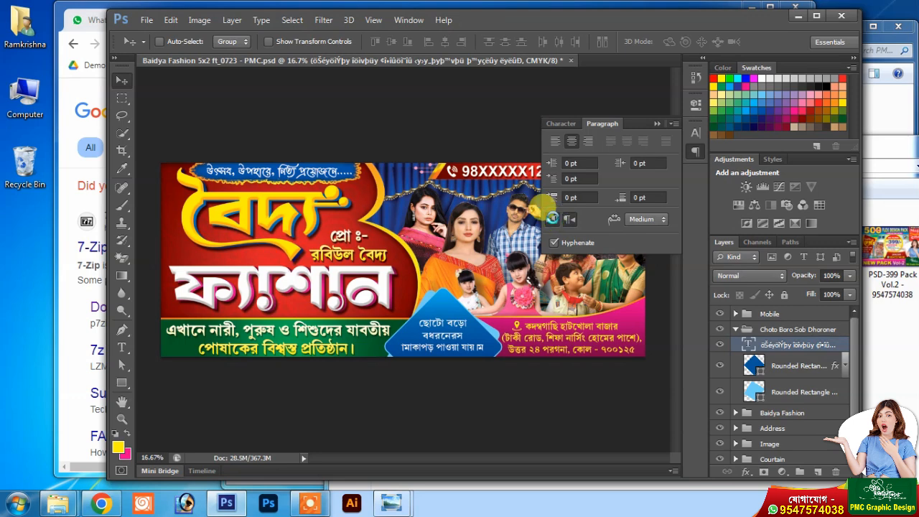
{"action": "left_click", "coordinate": [552, 220]}
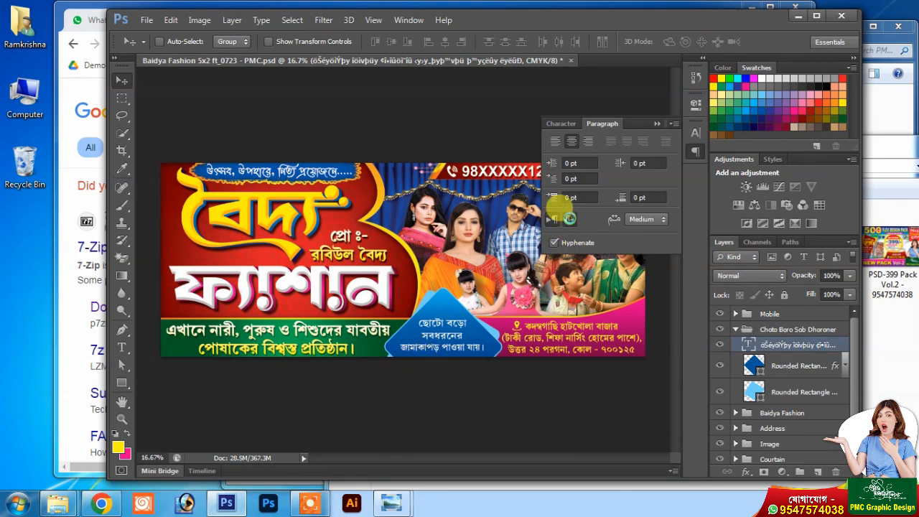
{"action": "left_click", "coordinate": [569, 219]}
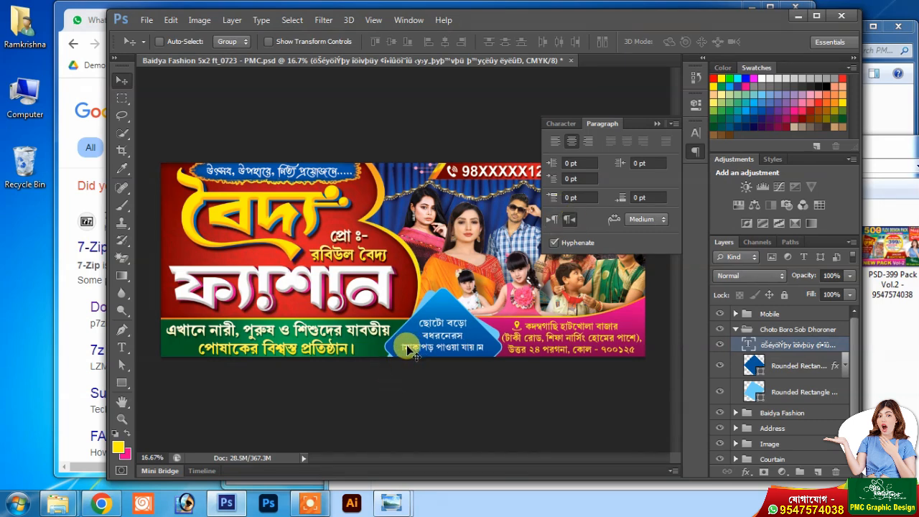
{"action": "left_click", "coordinate": [551, 220]}
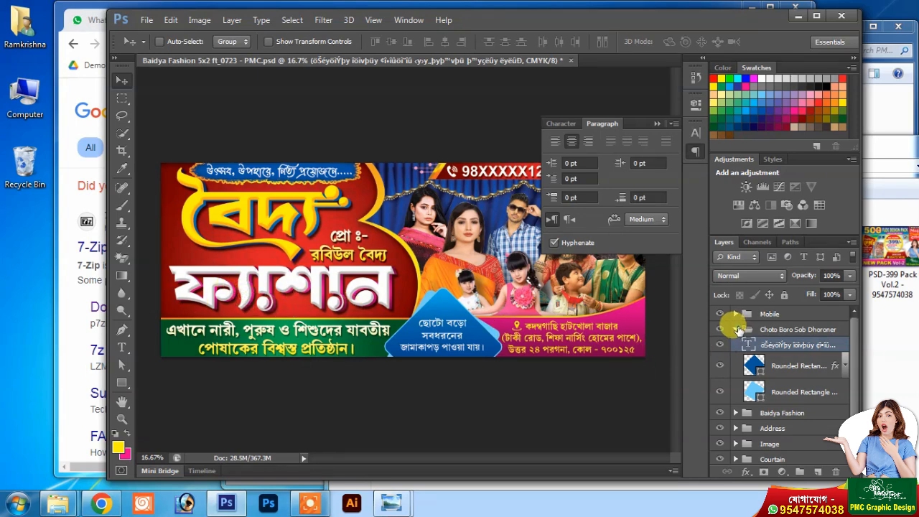
Try Li Azad Pori Unicode on the ফ্যাশান text layer in the Baidya Fashion group, then set Li Badhon Bhashalipi Unicode.
{"action": "left_click", "coordinate": [736, 329]}
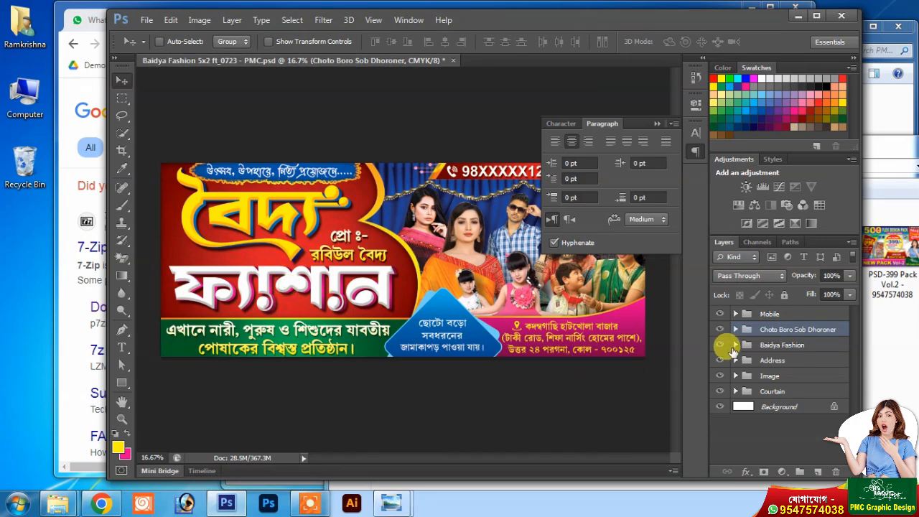
{"action": "left_click", "coordinate": [736, 346]}
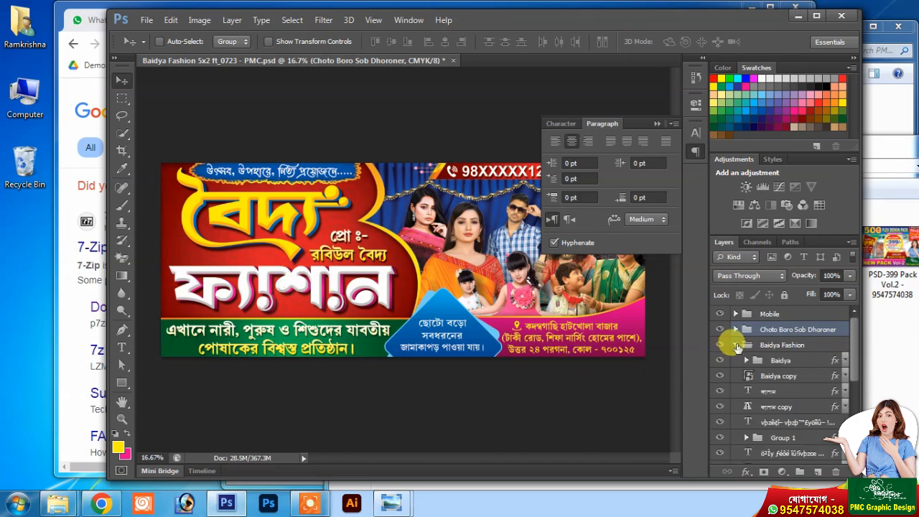
{"action": "left_click", "coordinate": [776, 394]}
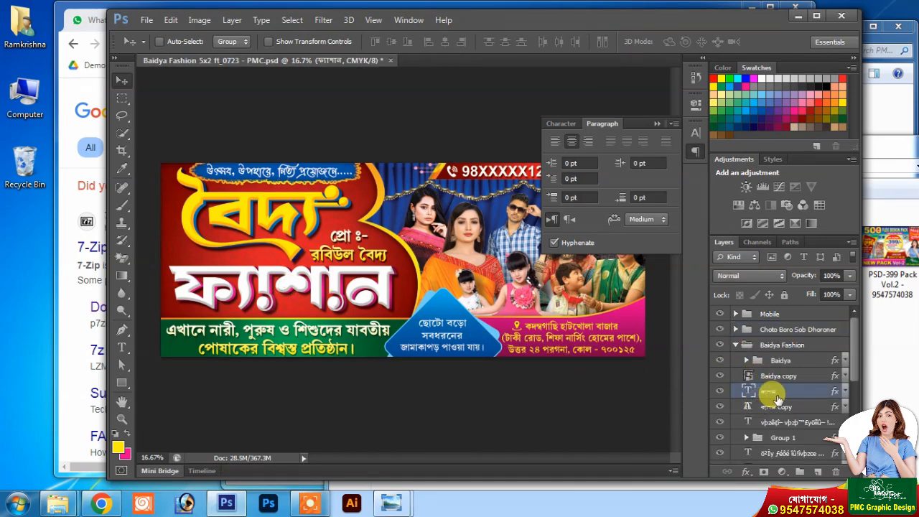
{"action": "left_click", "coordinate": [560, 124]}
{"action": "left_click", "coordinate": [606, 139]}
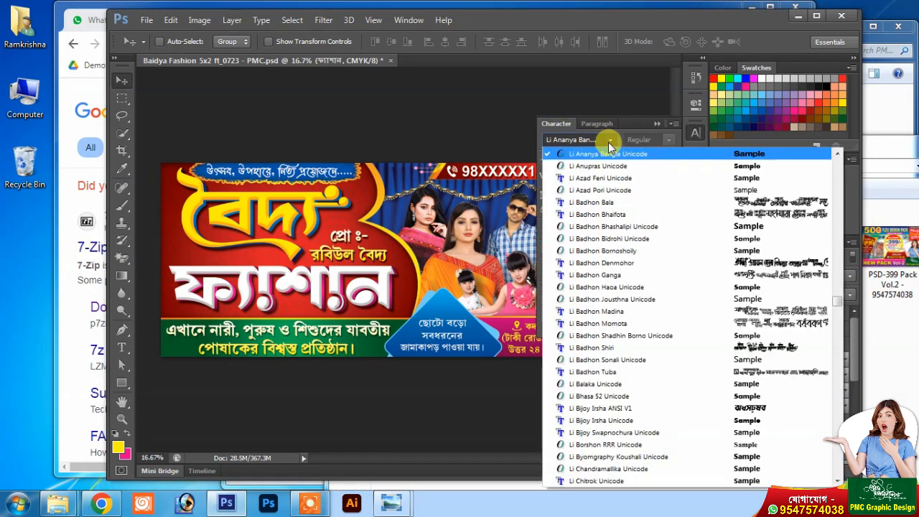
{"action": "left_click", "coordinate": [606, 190]}
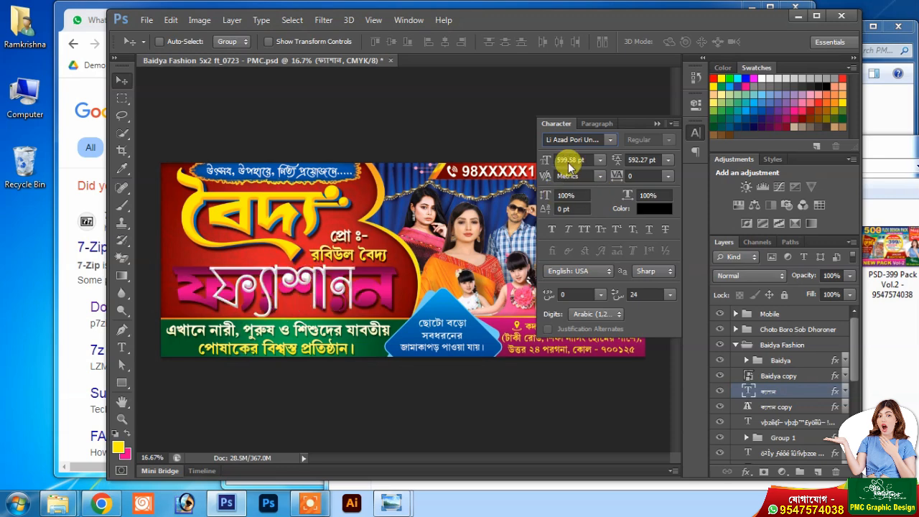
{"action": "left_click", "coordinate": [612, 140]}
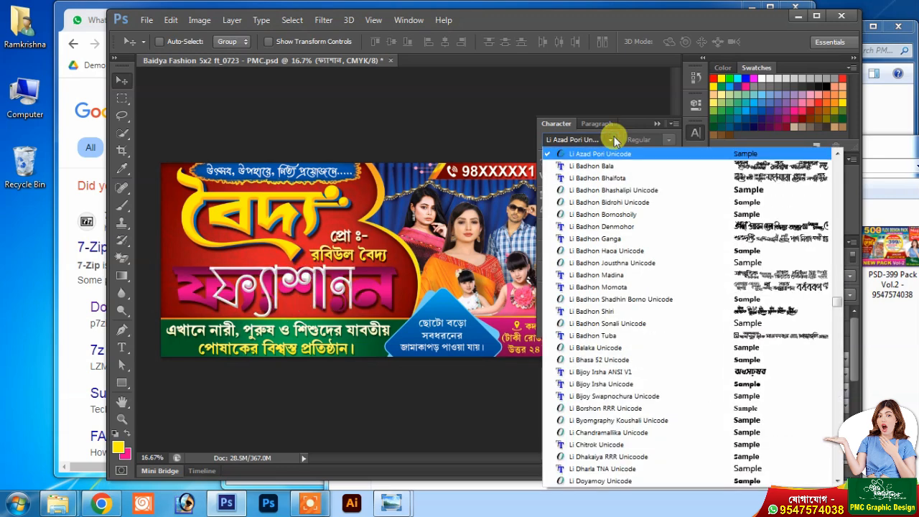
{"action": "left_click", "coordinate": [614, 190]}
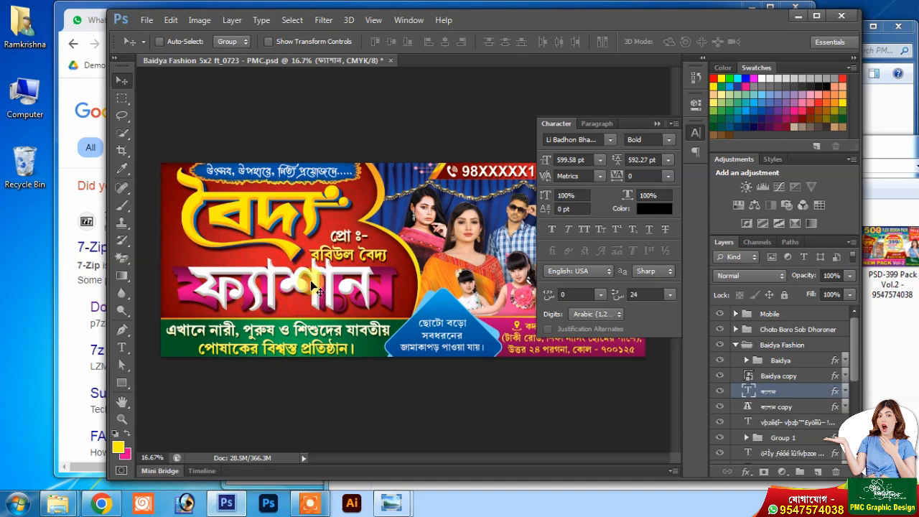
Set the ফ্যাশান copy layer's font to Li Badhon Bhashalipi Unicode and nudge the text slightly left.
{"action": "double_click", "coordinate": [744, 407]}
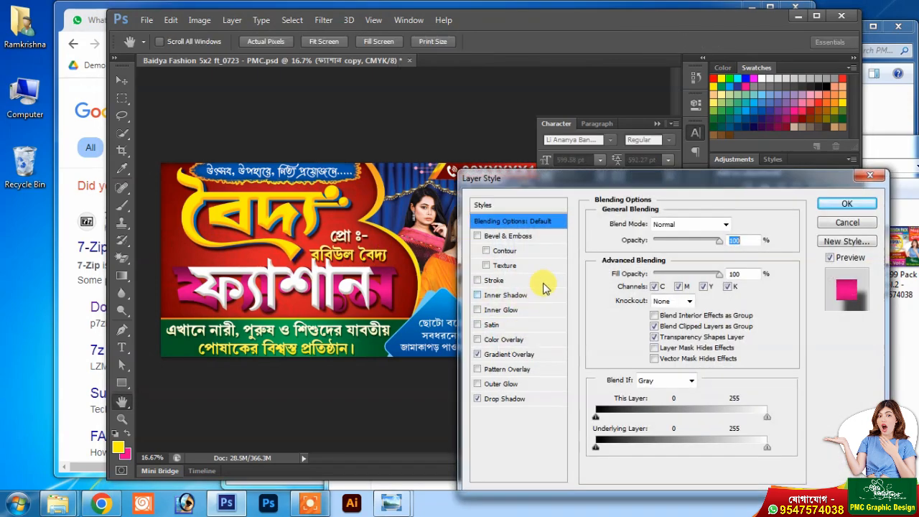
{"action": "left_click", "coordinate": [833, 227]}
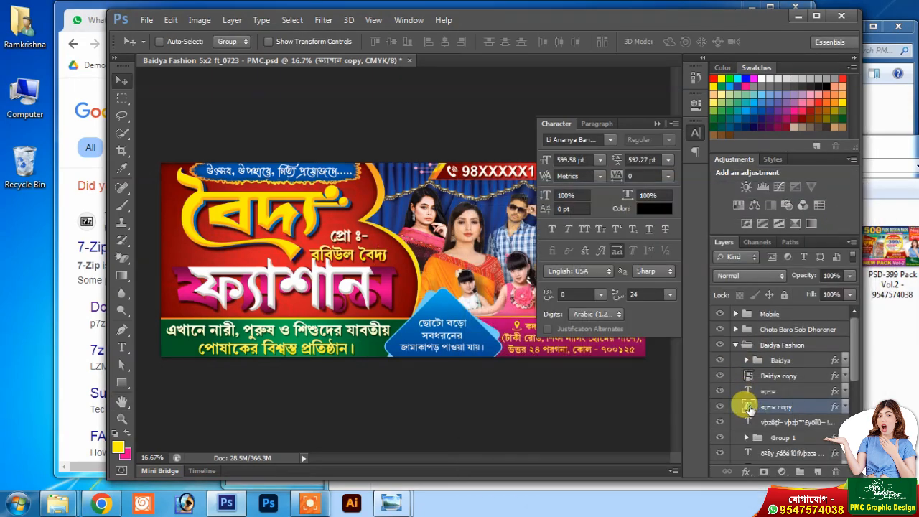
{"action": "double_click", "coordinate": [748, 407]}
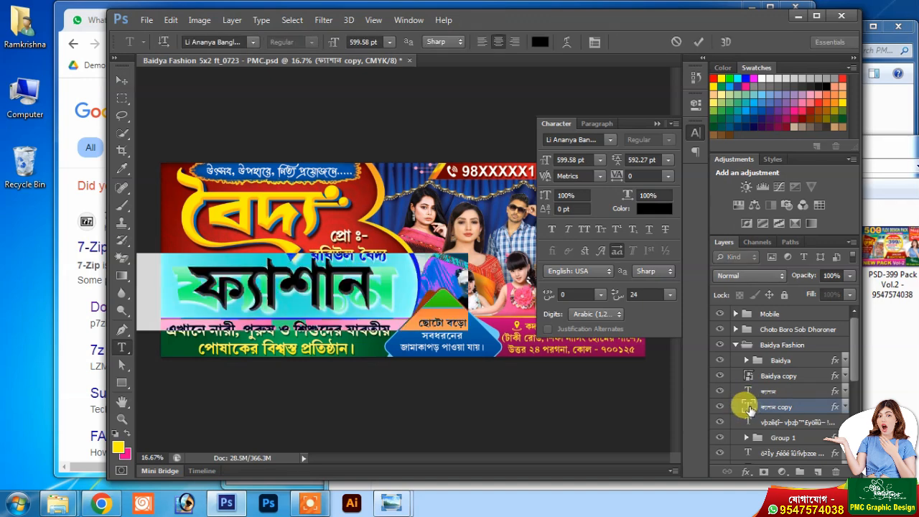
{"action": "left_click", "coordinate": [610, 139]}
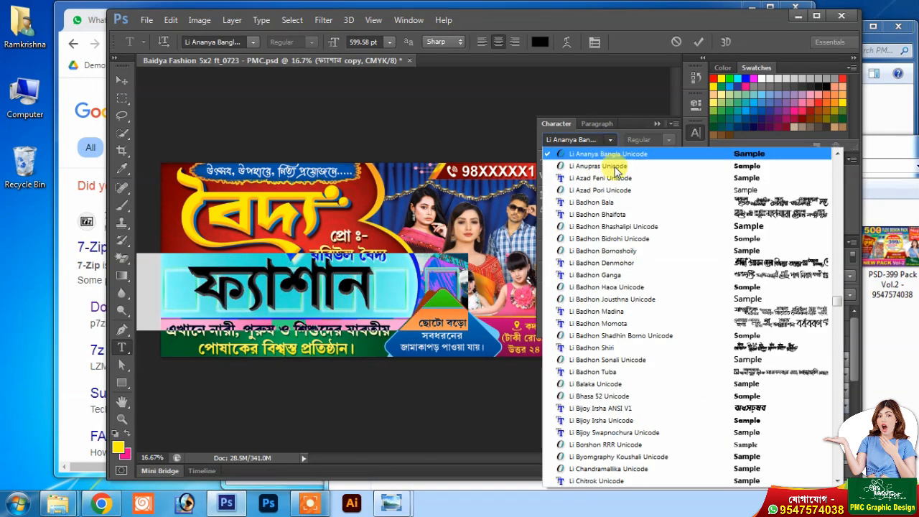
{"action": "left_click", "coordinate": [610, 226]}
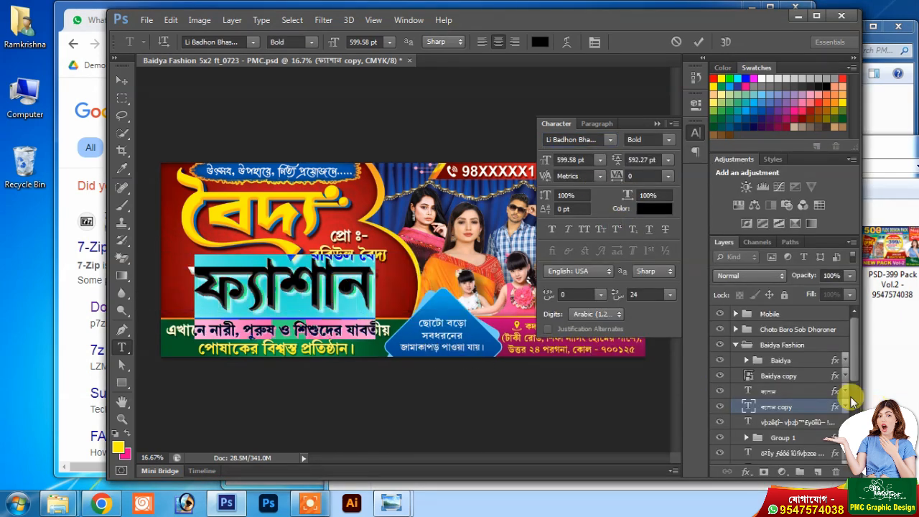
{"action": "key", "text": "ctrl+Return"}
{"action": "key", "text": "v"}
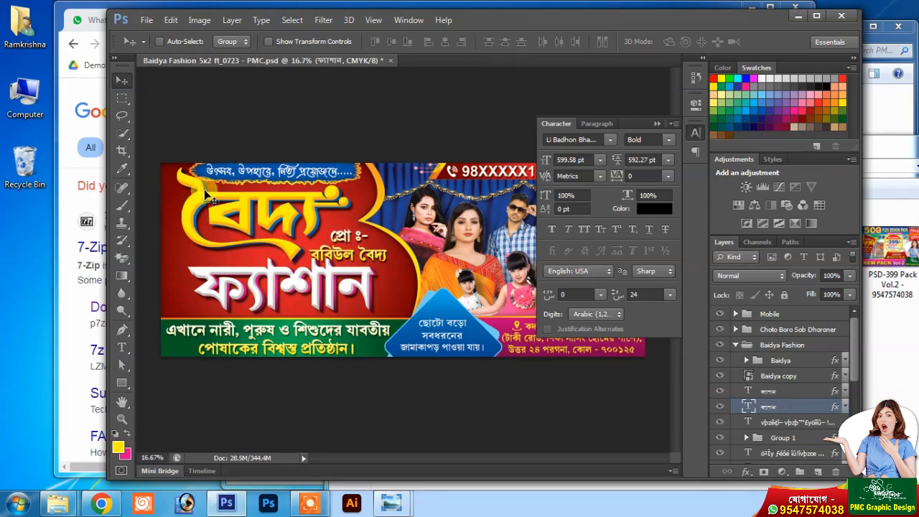
{"action": "left_click_drag", "start_coordinate": [307, 260], "coordinate": [288, 258]}
Try Li Anupras Unicode on the বৈদ্য text layer in the Baidya group, and switch its font back to Li Ananya Bangla Unicode.
{"action": "left_click", "coordinate": [747, 359]}
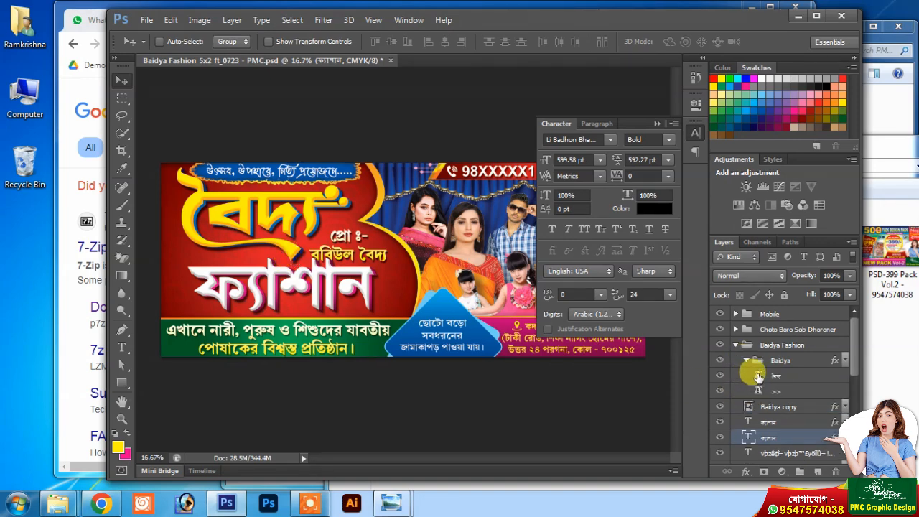
{"action": "left_click", "coordinate": [746, 374]}
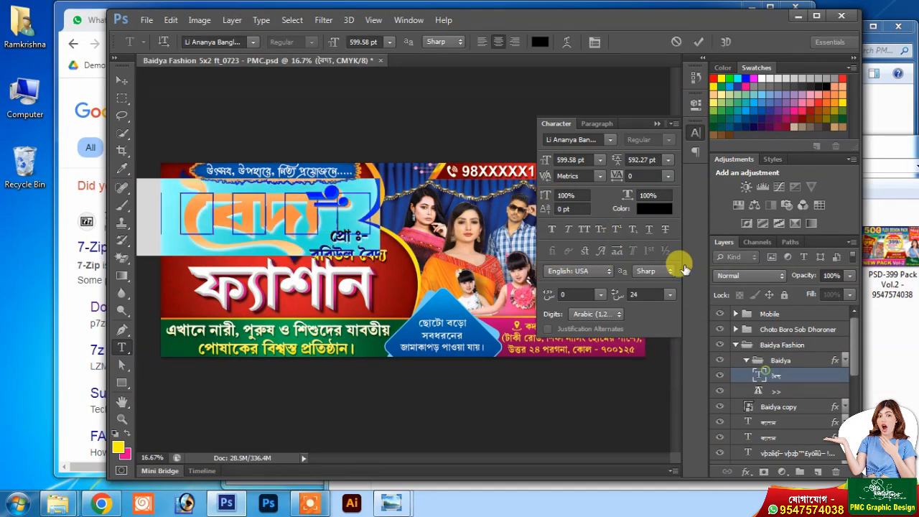
{"action": "key", "text": "ctrl+h"}
{"action": "left_click", "coordinate": [609, 141]}
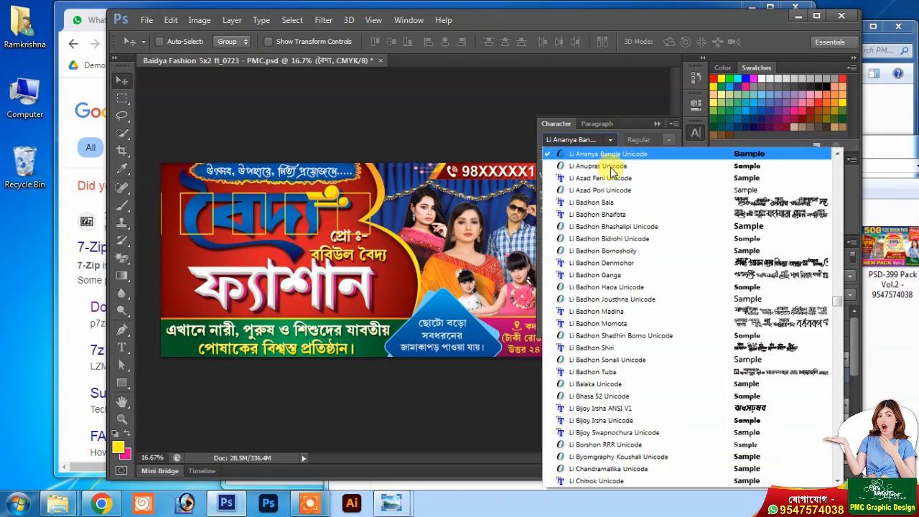
{"action": "left_click", "coordinate": [610, 166]}
{"action": "left_click", "coordinate": [610, 141]}
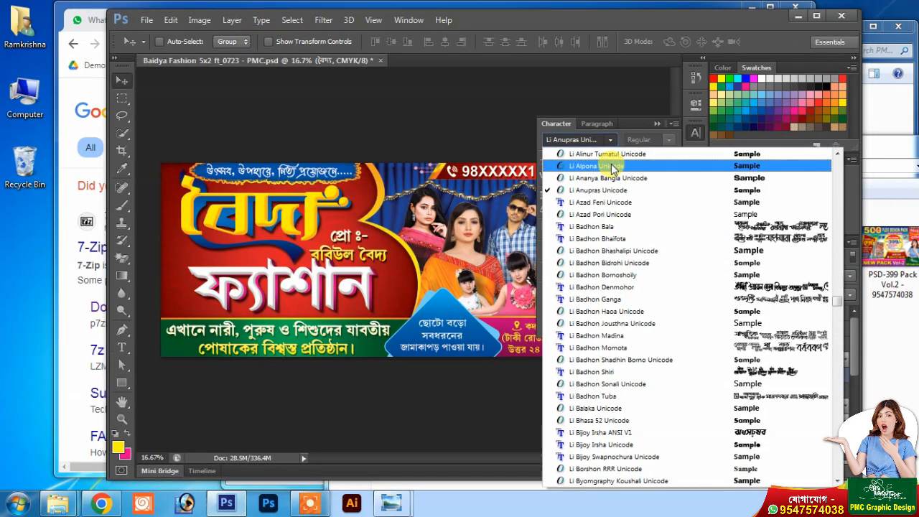
{"action": "left_click", "coordinate": [610, 178]}
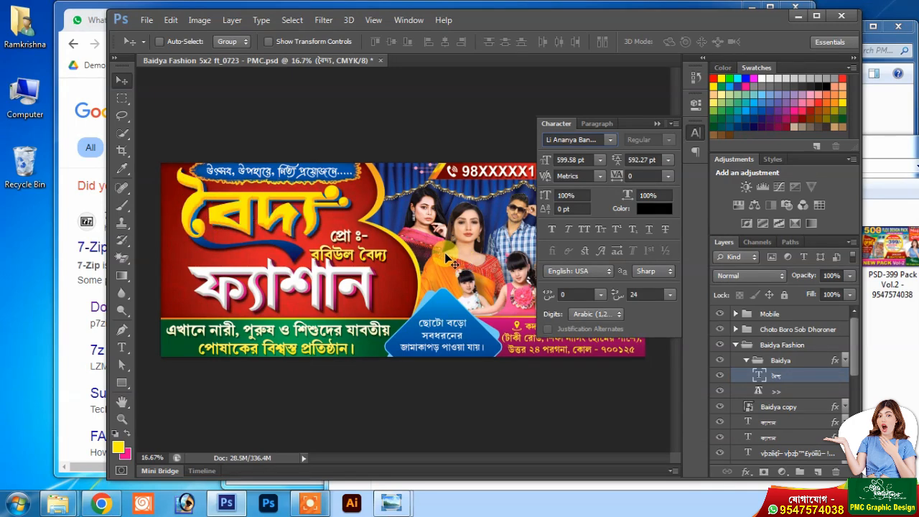
Turn on swash characters for the বৈদ্য text and collapse the character settings.
{"action": "left_click", "coordinate": [601, 253]}
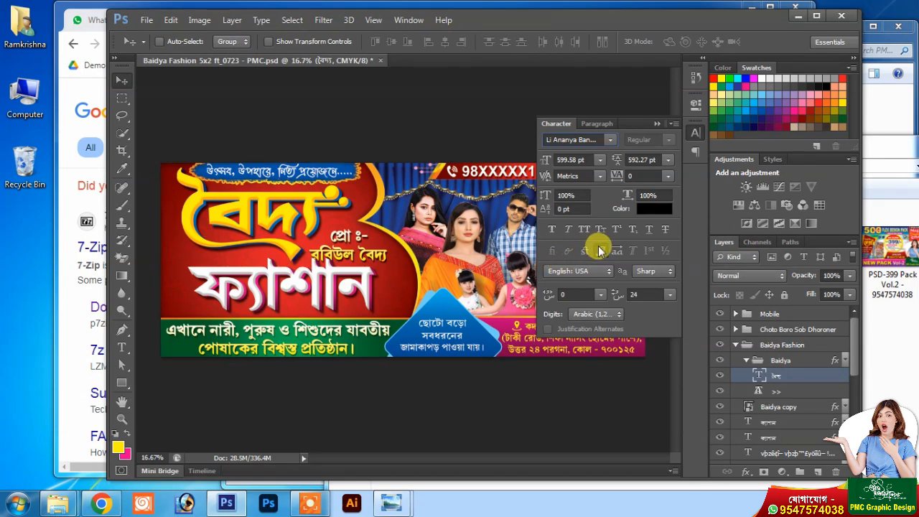
{"action": "left_click", "coordinate": [609, 252]}
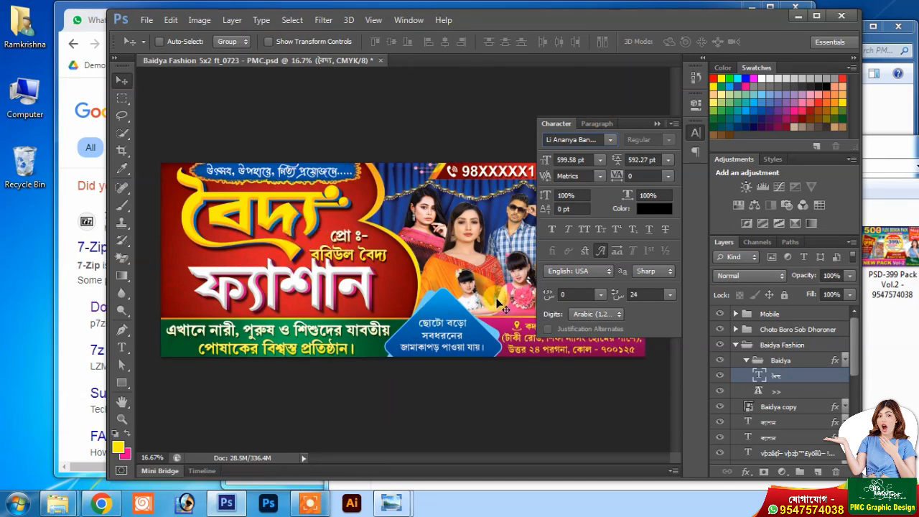
{"action": "left_click", "coordinate": [658, 125]}
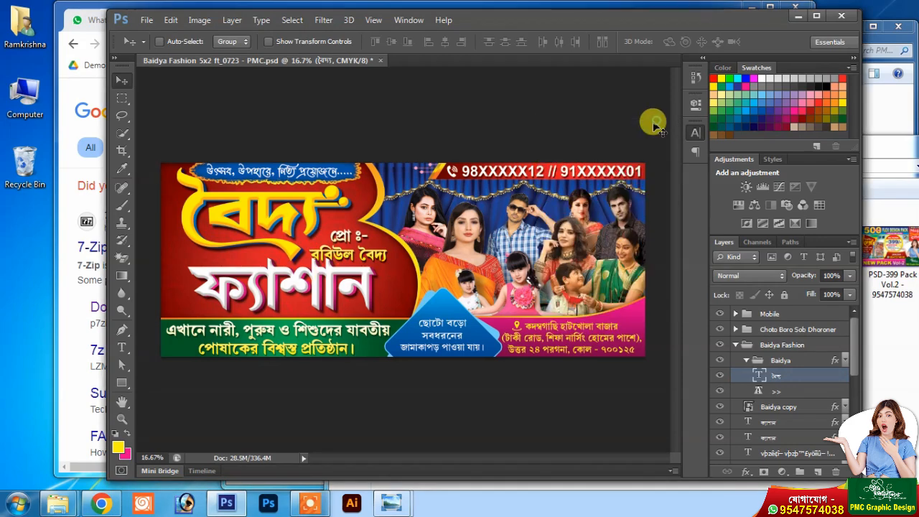
Close the Baidya Fashion 5x2 ft_0723 - PMC.psd document without saving its changes.
{"action": "left_click_drag", "start_coordinate": [498, 17], "coordinate": [479, 20]}
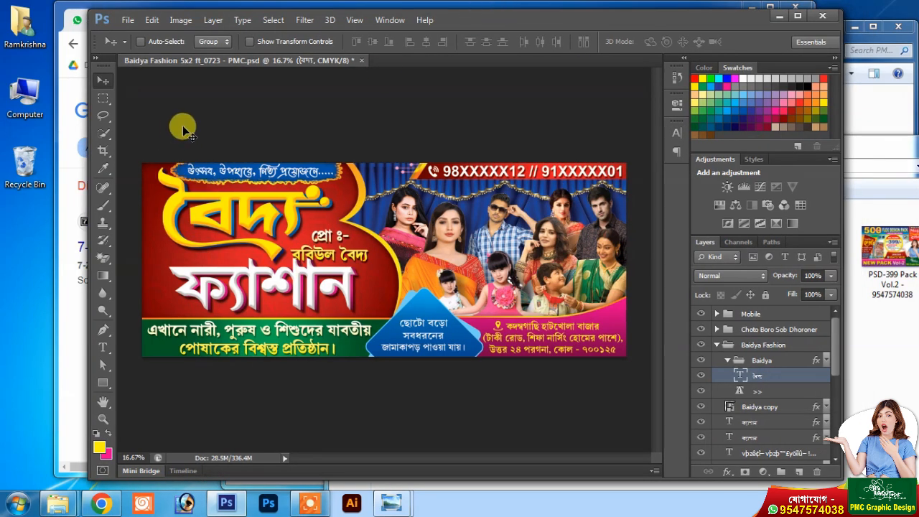
{"action": "left_click", "coordinate": [361, 61]}
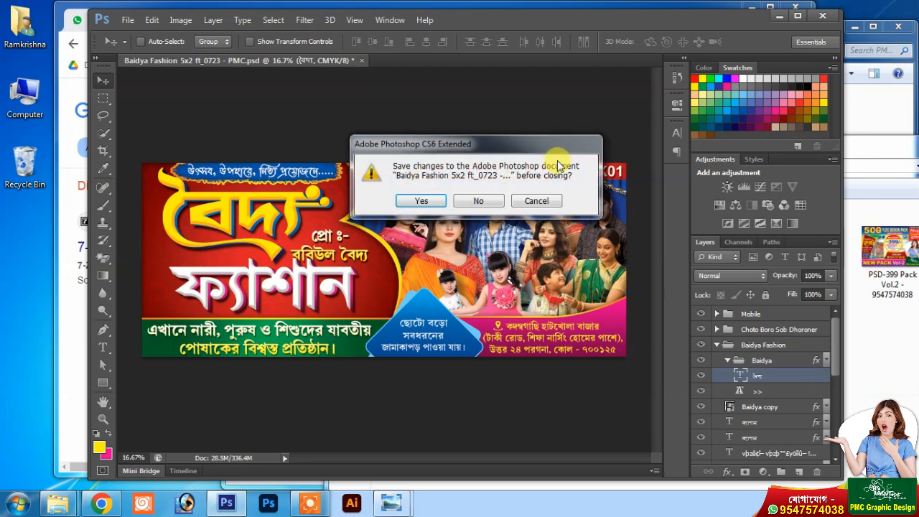
{"action": "left_click", "coordinate": [478, 204]}
Open the Dilli Fashion 8x3 ft_0100 - PMC TIFF from the PMC Graphic Design folder in Photoshop, accepting the missing-fonts warning.
{"action": "left_click", "coordinate": [907, 379]}
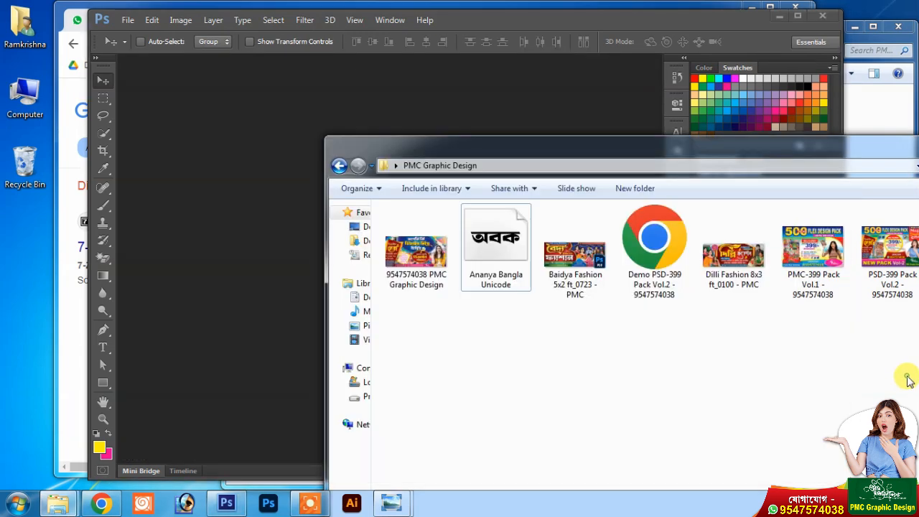
{"action": "left_click", "coordinate": [735, 260]}
{"action": "left_click_drag", "start_coordinate": [710, 153], "coordinate": [722, 45]}
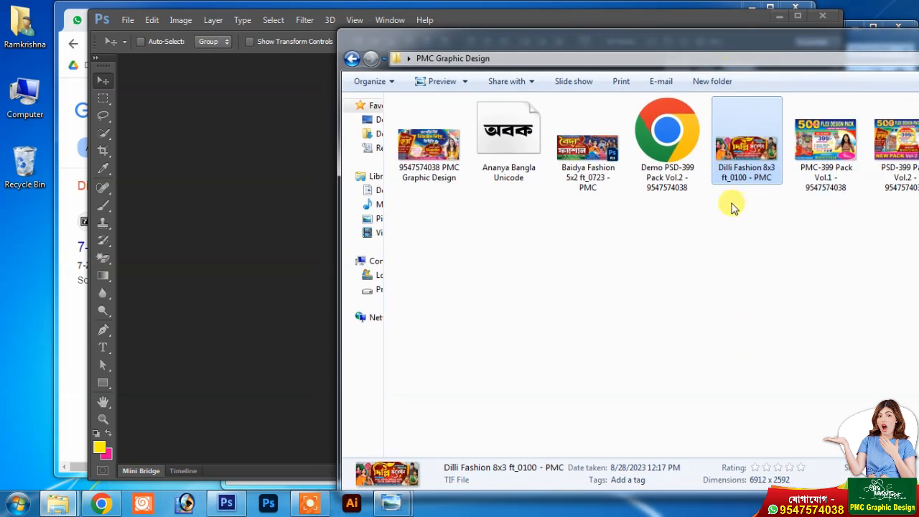
{"action": "left_click_drag", "start_coordinate": [743, 149], "coordinate": [268, 269]}
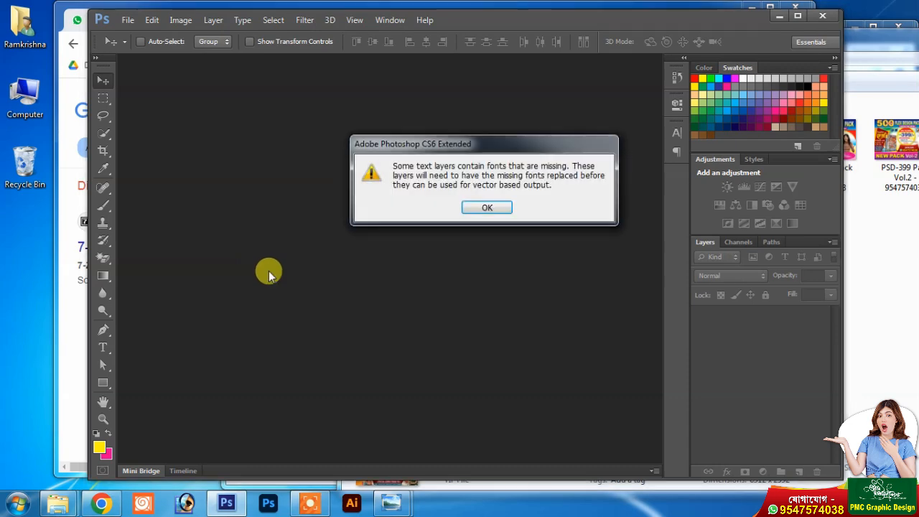
{"action": "left_click", "coordinate": [494, 209]}
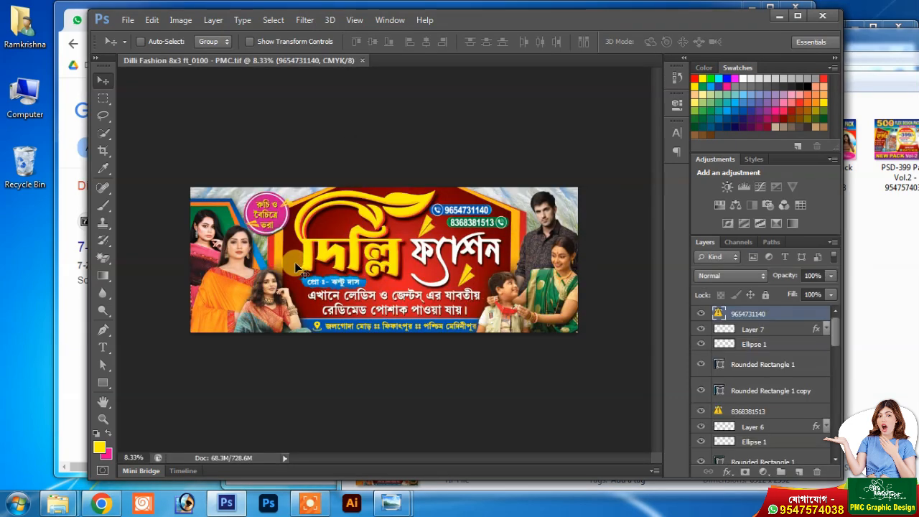
Locate the layer holding the দিল্লি title using auto-select and check it by hiding and showing it.
{"action": "scroll", "coordinate": [749, 365], "scroll_direction": "down", "scroll_amount": 2}
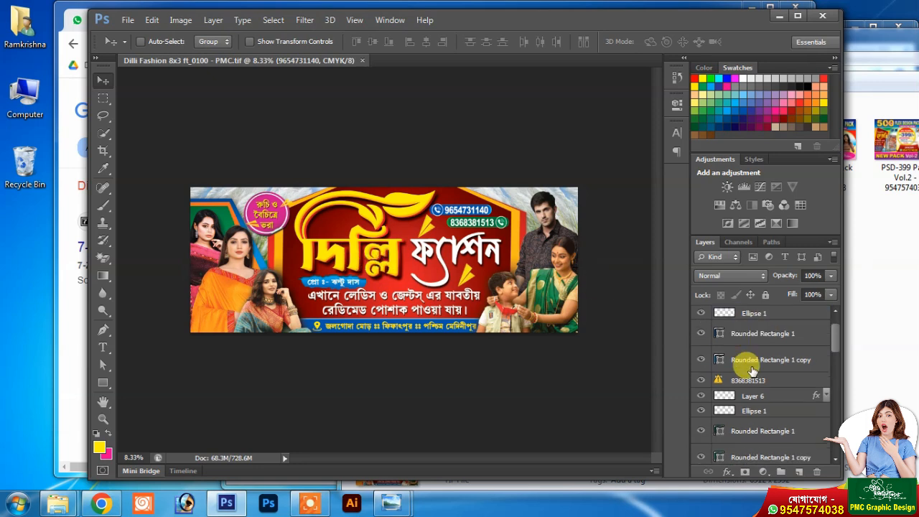
{"action": "scroll", "coordinate": [750, 367], "scroll_direction": "up", "scroll_amount": 2}
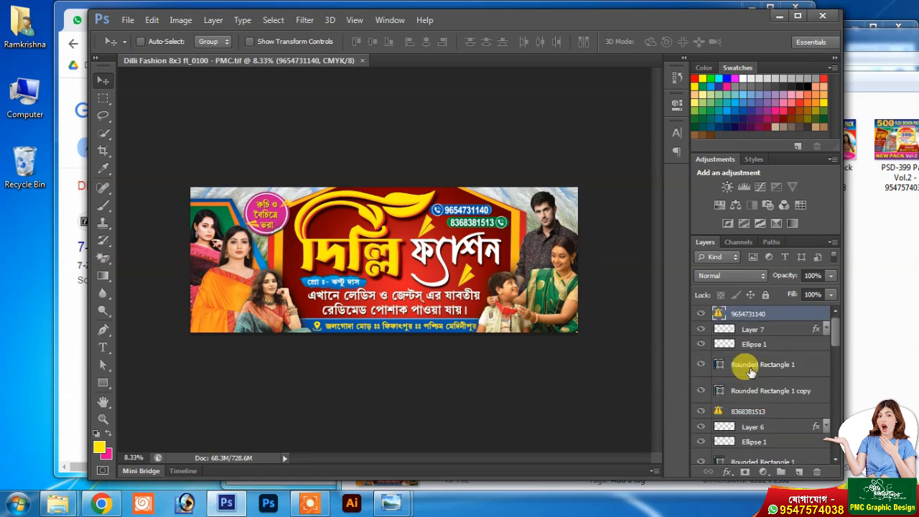
{"action": "left_click", "coordinate": [141, 42]}
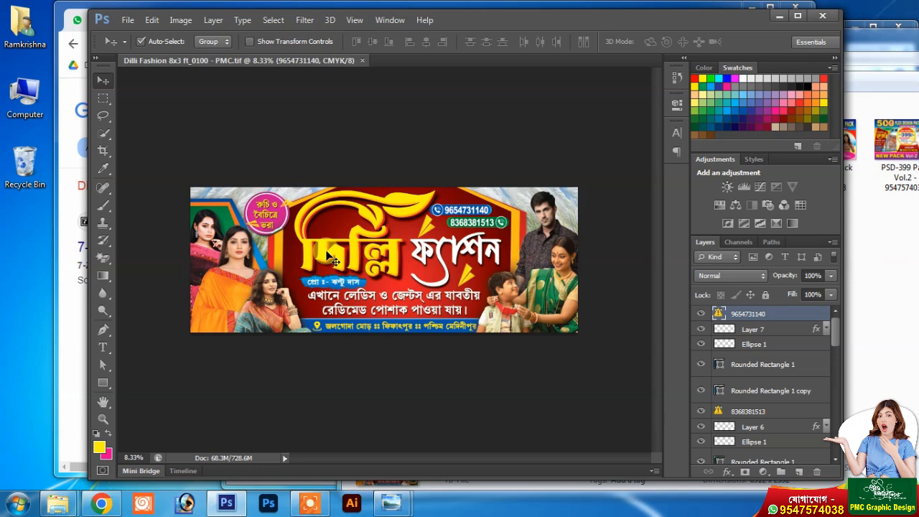
{"action": "left_click", "coordinate": [328, 257]}
{"action": "scroll", "coordinate": [744, 431], "scroll_direction": "down", "scroll_amount": 2}
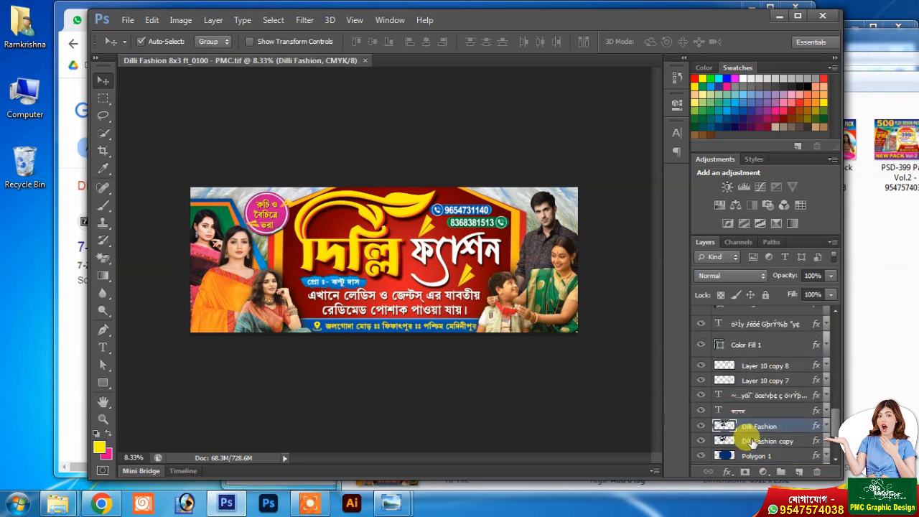
{"action": "left_click", "coordinate": [700, 410]}
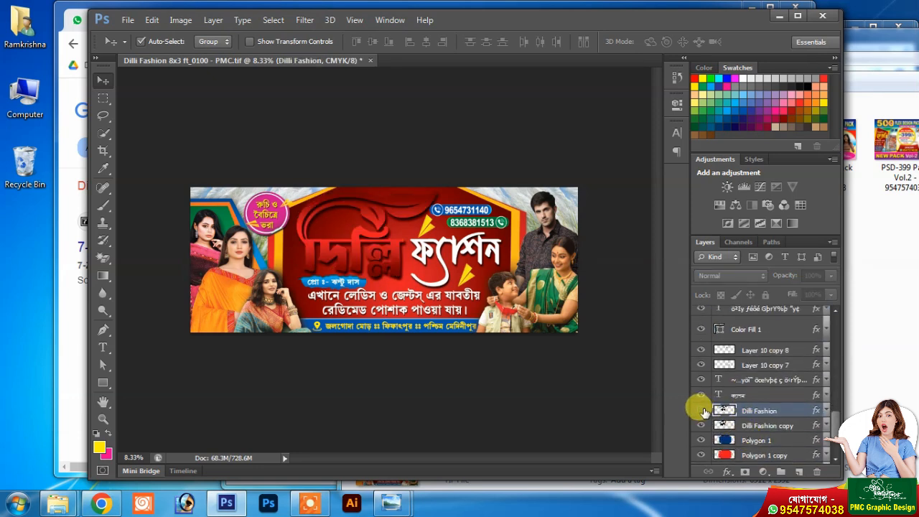
{"action": "left_click", "coordinate": [701, 410]}
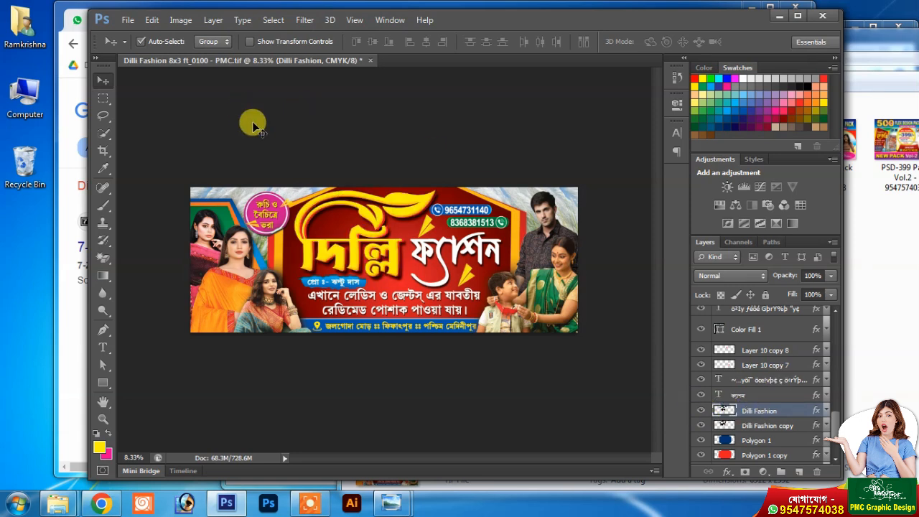
{"action": "left_click", "coordinate": [700, 411]}
{"action": "left_click", "coordinate": [700, 410]}
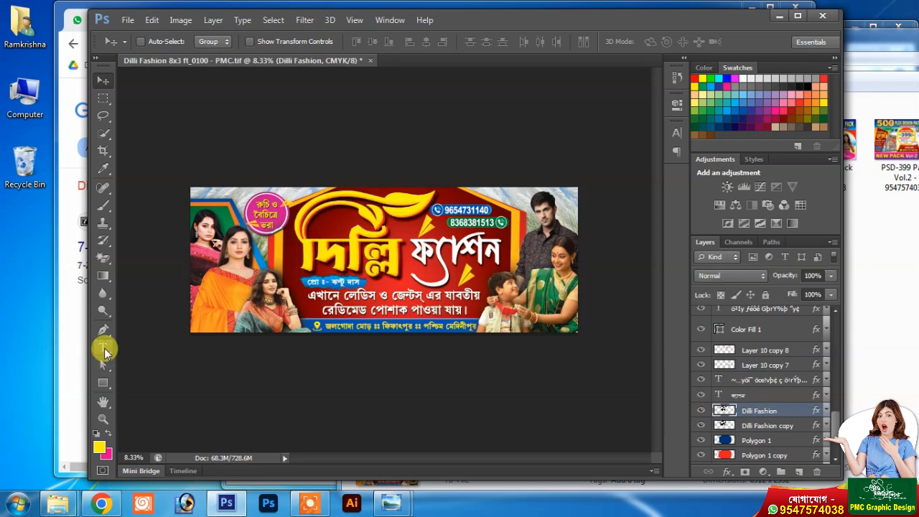
Add the yellow text "kOlkat" at 232.21 pt in Li Ananya Bangla Unicode and move it up beside the দিল্লি title.
{"action": "left_click", "coordinate": [104, 349]}
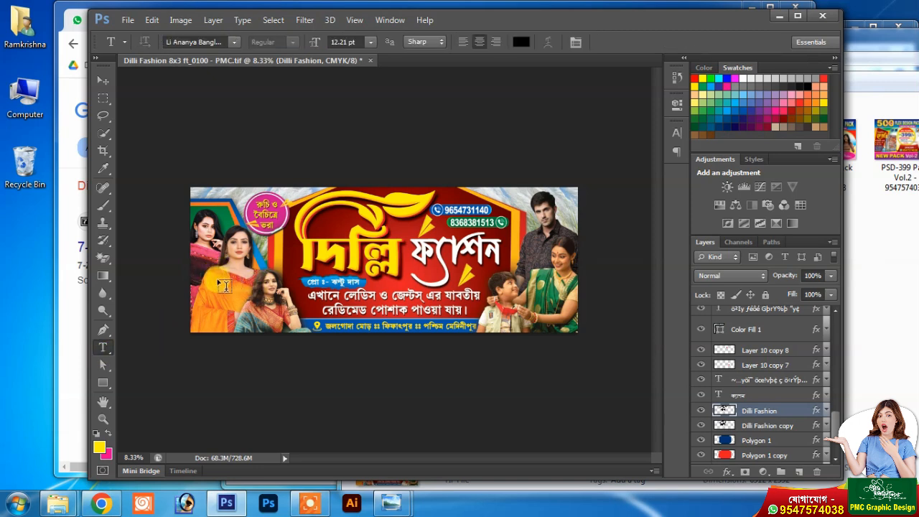
{"action": "left_click", "coordinate": [265, 310]}
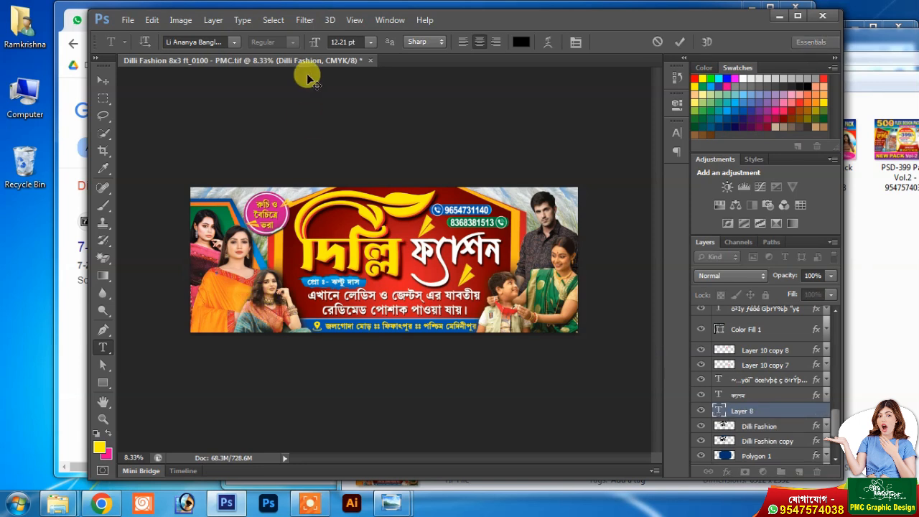
{"action": "left_click_drag", "start_coordinate": [314, 41], "coordinate": [463, 46]}
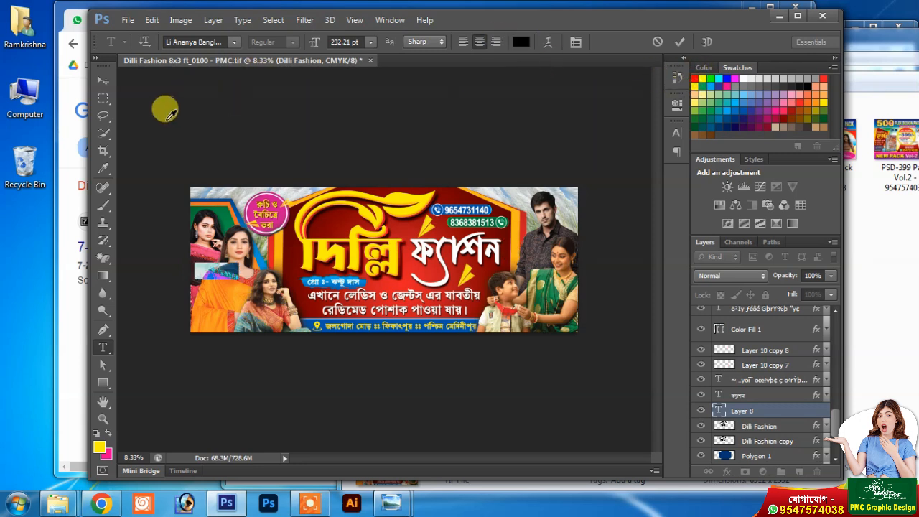
{"action": "left_click", "coordinate": [103, 81]}
{"action": "left_click_drag", "start_coordinate": [240, 272], "coordinate": [320, 251]}
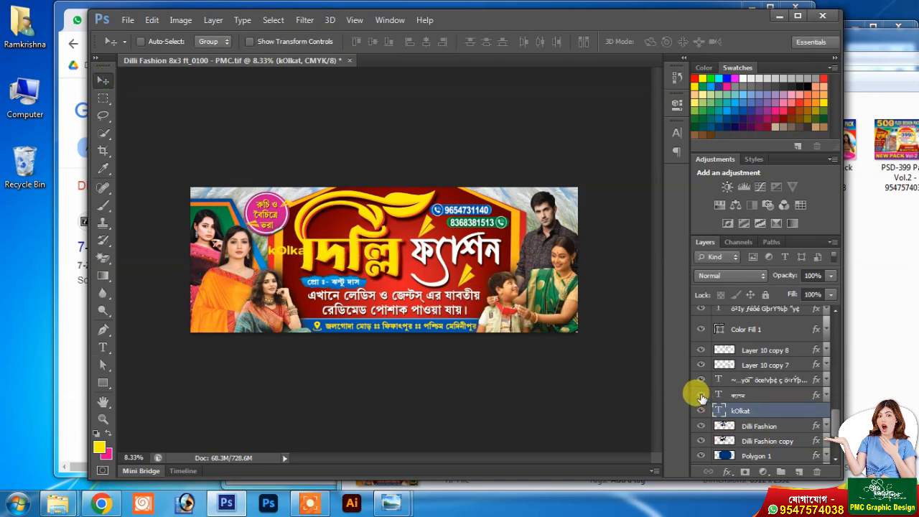
Hide the Dilli Fashion, Dilli Fashion copy and ফ্যাশন title layers.
{"action": "left_click", "coordinate": [701, 425]}
{"action": "left_click", "coordinate": [700, 440]}
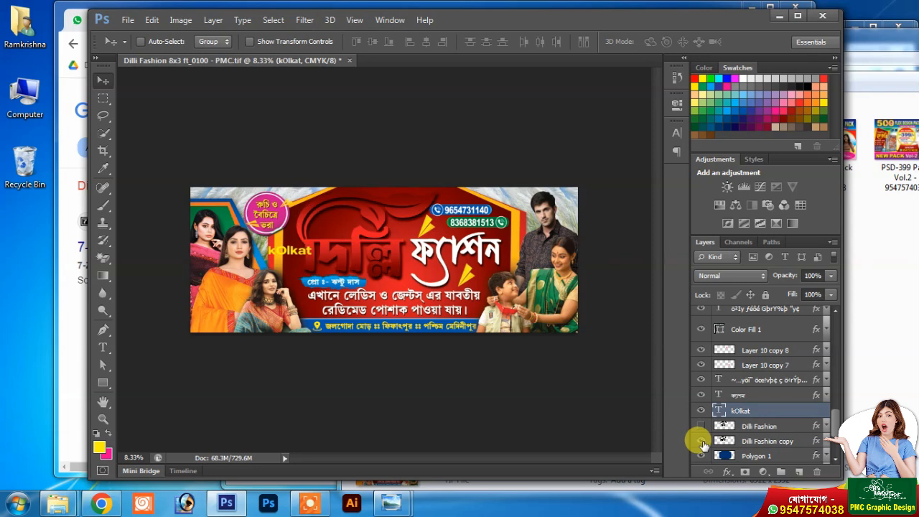
{"action": "left_click", "coordinate": [700, 394]}
{"action": "left_click", "coordinate": [701, 409]}
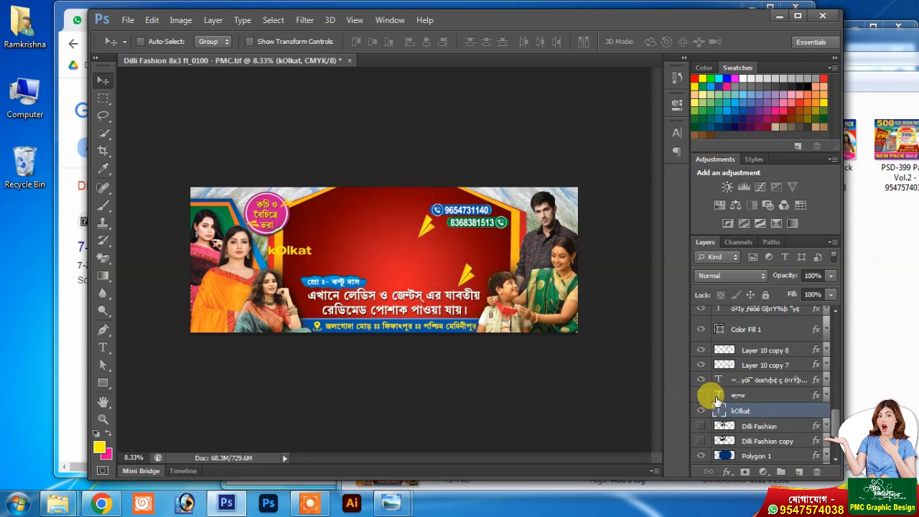
Replace the kOlkat text with the Bangla word কোলকাতা using phonetic typing.
{"action": "double_click", "coordinate": [719, 411]}
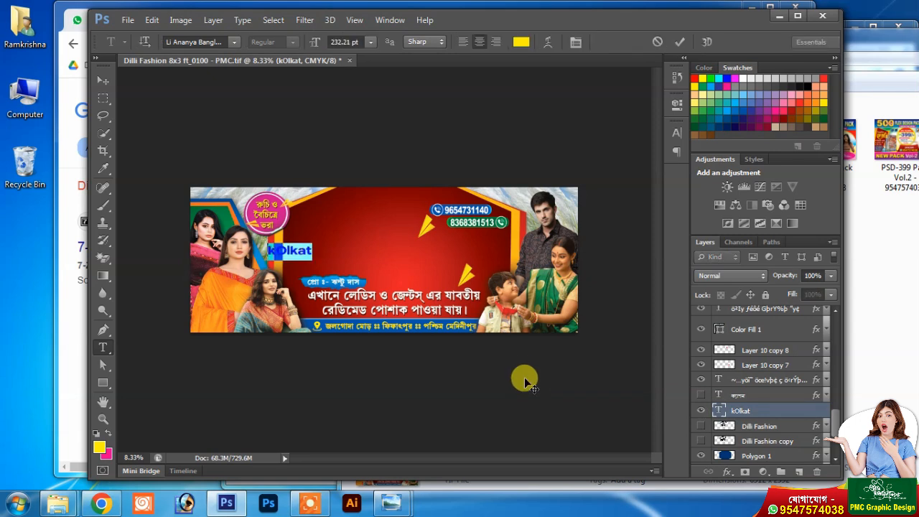
{"action": "type", "text": "kOP"}
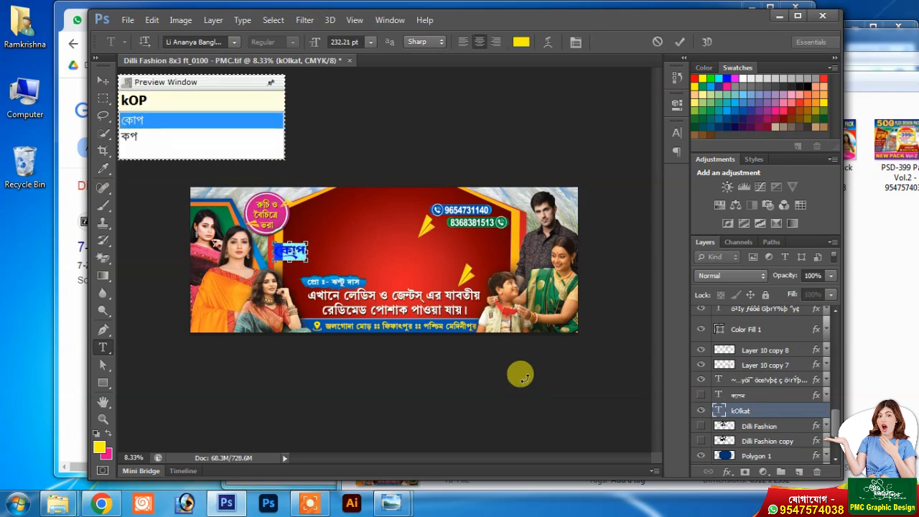
{"action": "type", "text": "kOl"}
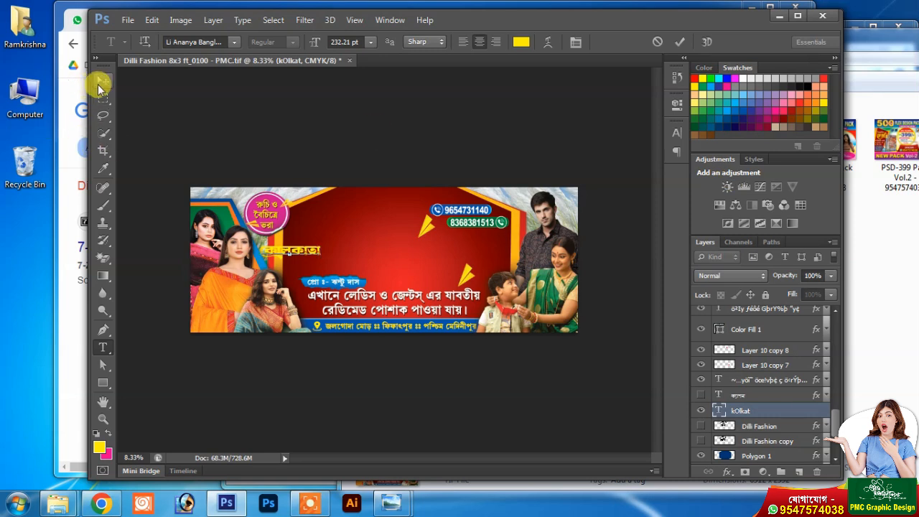
Move the কোলকাতা text onto the red background and scale it to about 184% width and 251% height.
{"action": "left_click", "coordinate": [102, 80]}
{"action": "left_click_drag", "start_coordinate": [332, 243], "coordinate": [407, 250]}
{"action": "key", "text": "ctrl+t"}
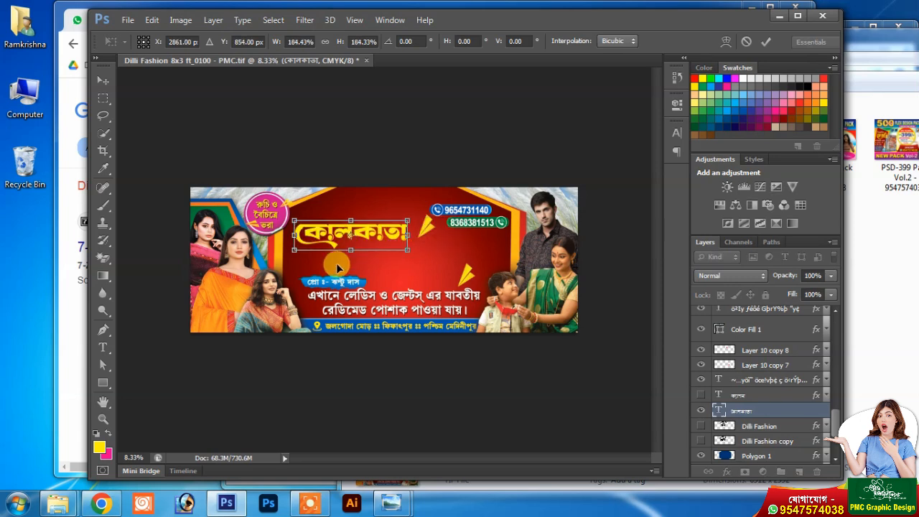
{"action": "left_click_drag", "start_coordinate": [351, 248], "coordinate": [353, 259]}
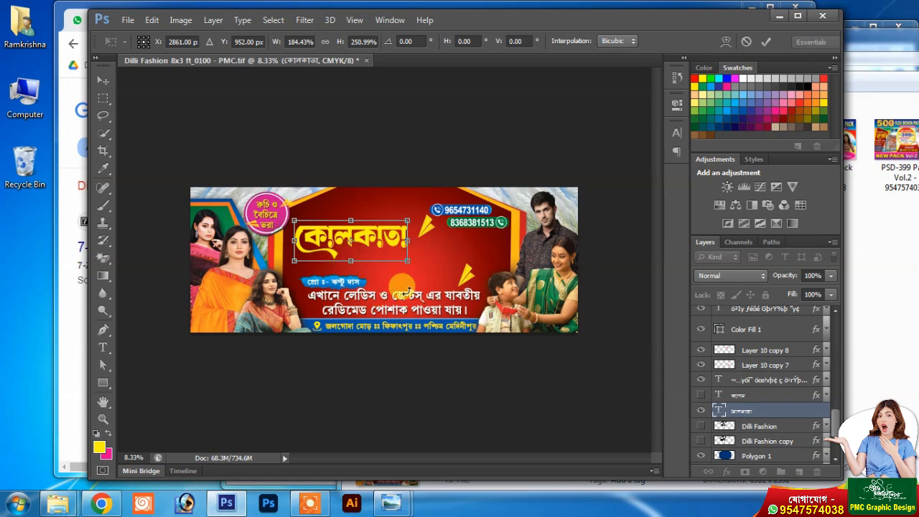
{"action": "key", "text": "Return"}
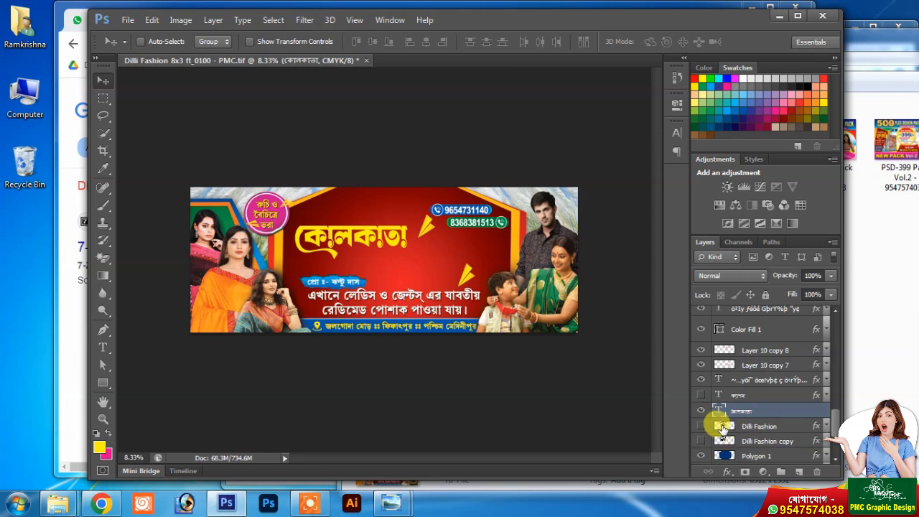
Duplicate the কোলকাতা text layer.
{"action": "left_click", "coordinate": [746, 439]}
{"action": "left_click", "coordinate": [746, 410]}
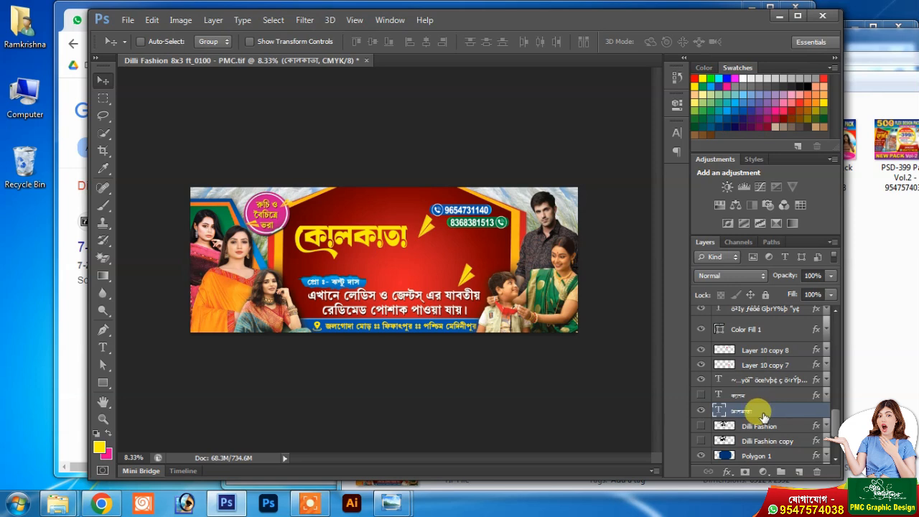
{"action": "key", "text": "ctrl+j"}
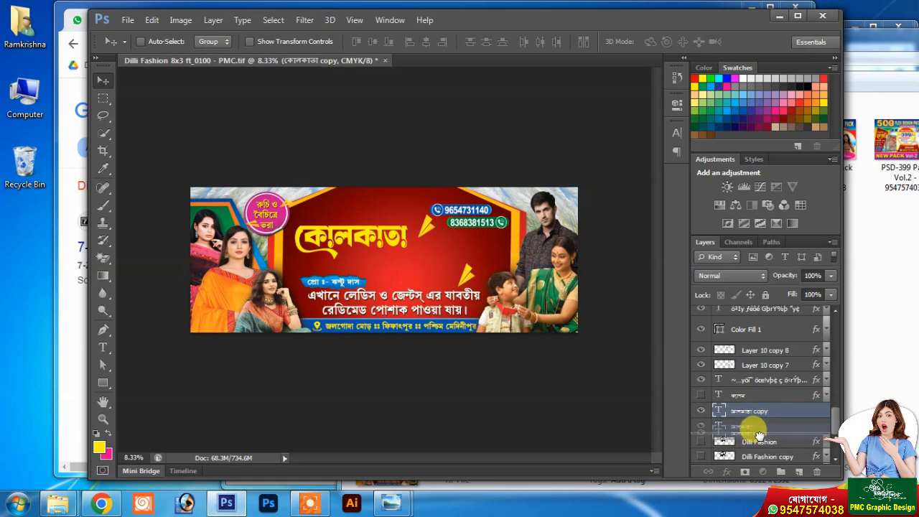
Place the কোলকাতা copy layer below the original and apply the Dilli Fashion layer's style to the original কোলকাতা layer.
{"action": "left_click_drag", "start_coordinate": [760, 429], "coordinate": [743, 429]}
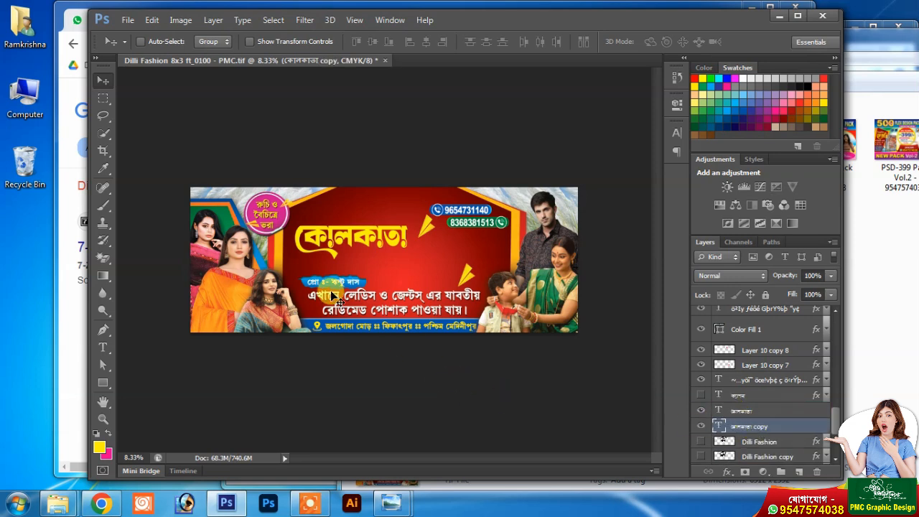
{"action": "right_click", "coordinate": [761, 441]}
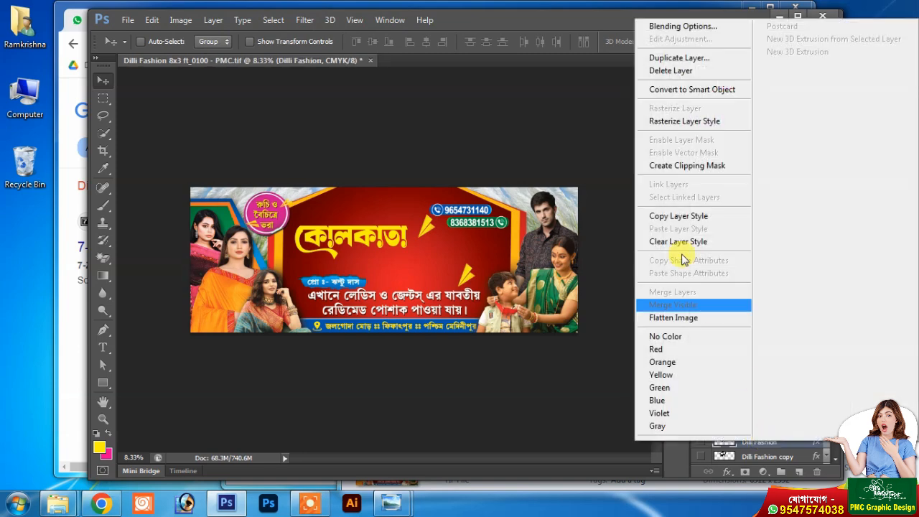
{"action": "left_click", "coordinate": [674, 222]}
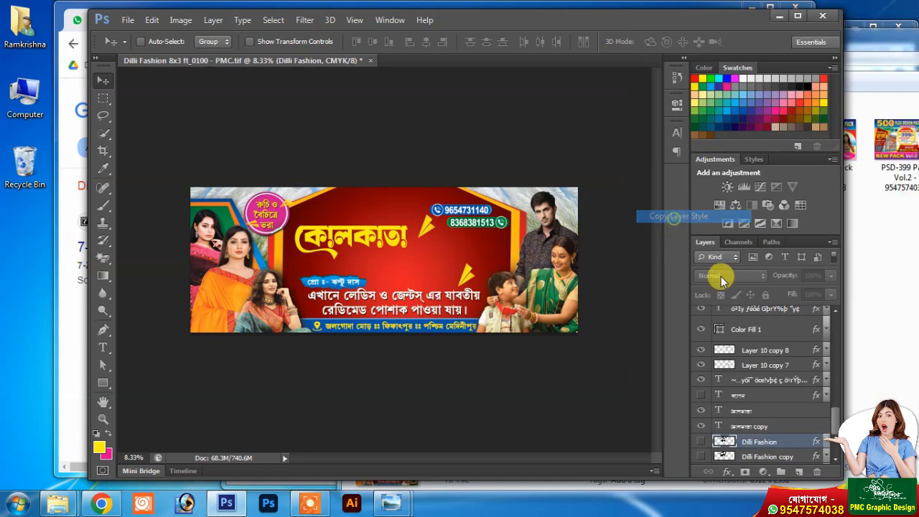
{"action": "right_click", "coordinate": [741, 413]}
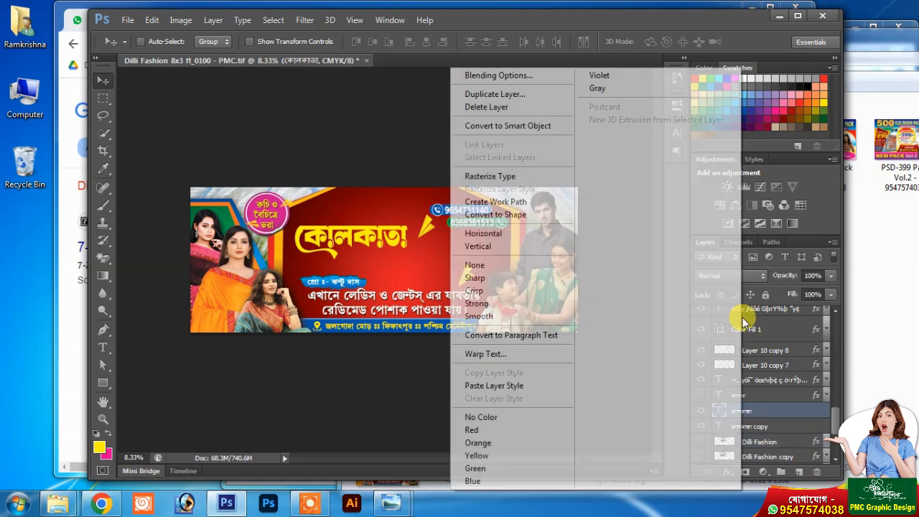
{"action": "left_click", "coordinate": [516, 386]}
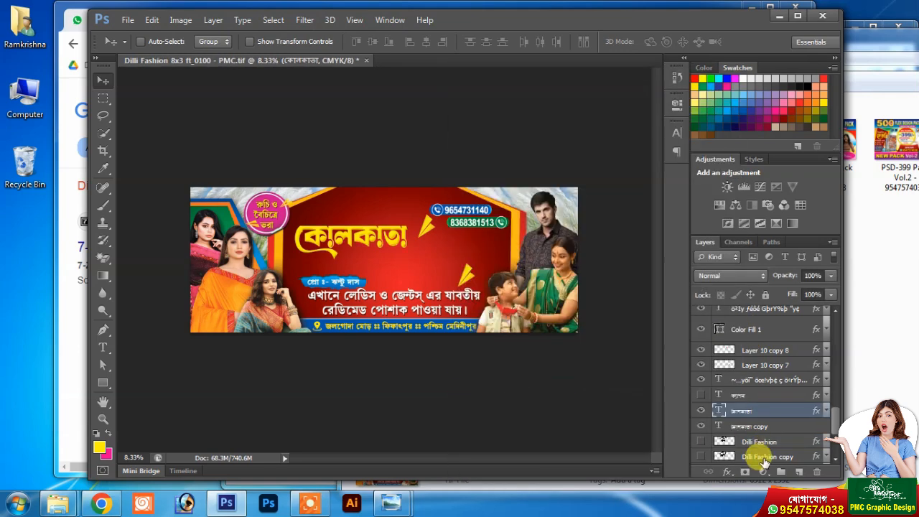
Copy the layer style from Dilli Fashion copy onto the কোলকাতা copy layer.
{"action": "right_click", "coordinate": [761, 457]}
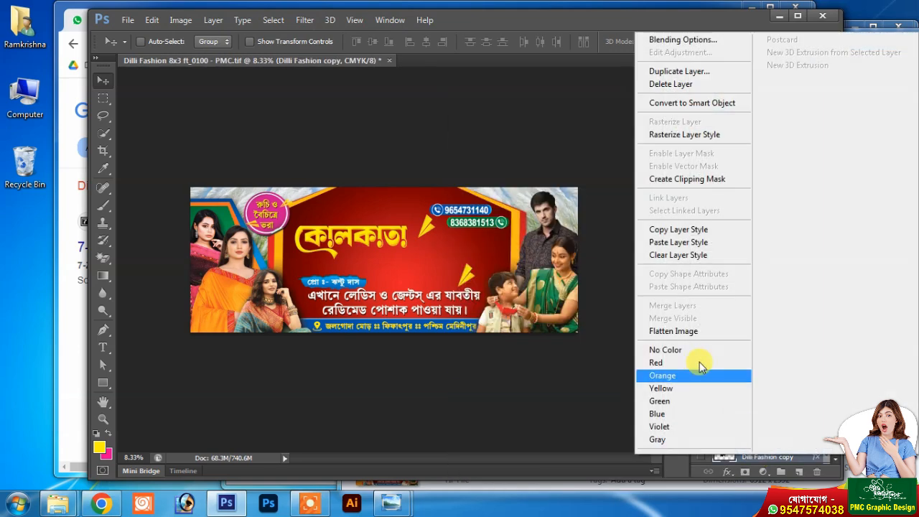
{"action": "left_click", "coordinate": [668, 229]}
{"action": "right_click", "coordinate": [754, 428]}
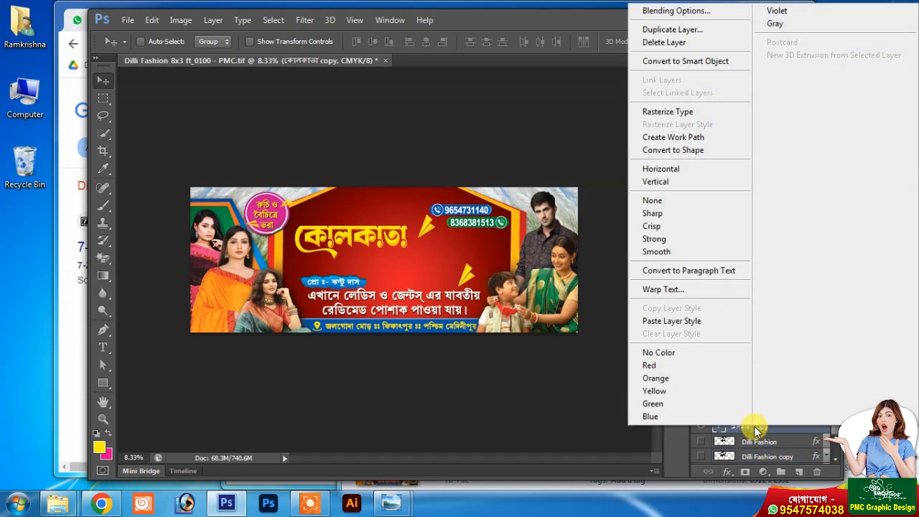
{"action": "left_click", "coordinate": [664, 322]}
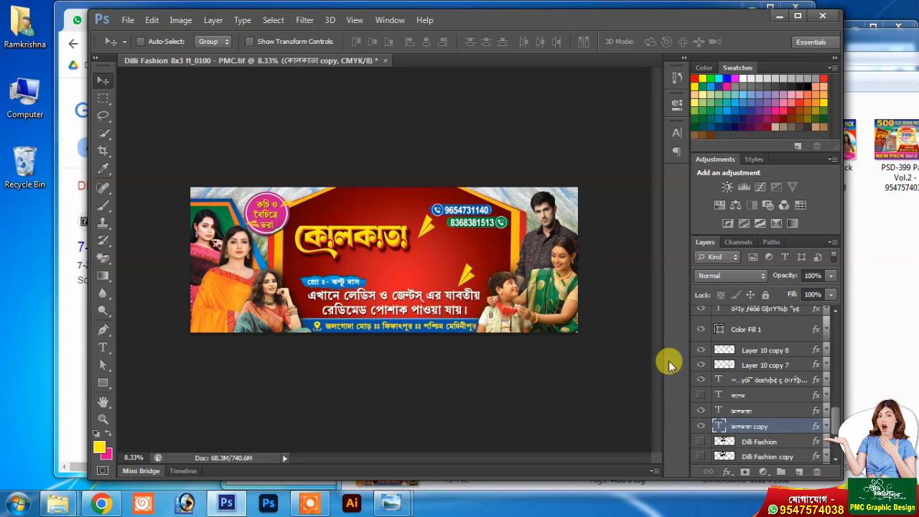
Scale both কোলকাতা layers together to about 159% and shift them slightly up and left on the red background.
{"action": "left_click", "coordinate": [750, 410], "text": "shift"}
{"action": "key", "text": "ctrl+t"}
{"action": "left_click_drag", "start_coordinate": [410, 261], "coordinate": [476, 281]}
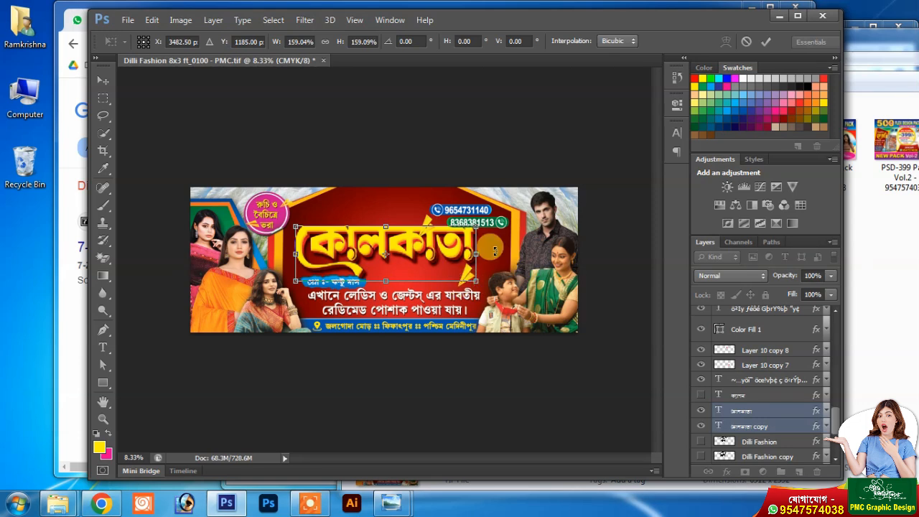
{"action": "key", "text": "Return"}
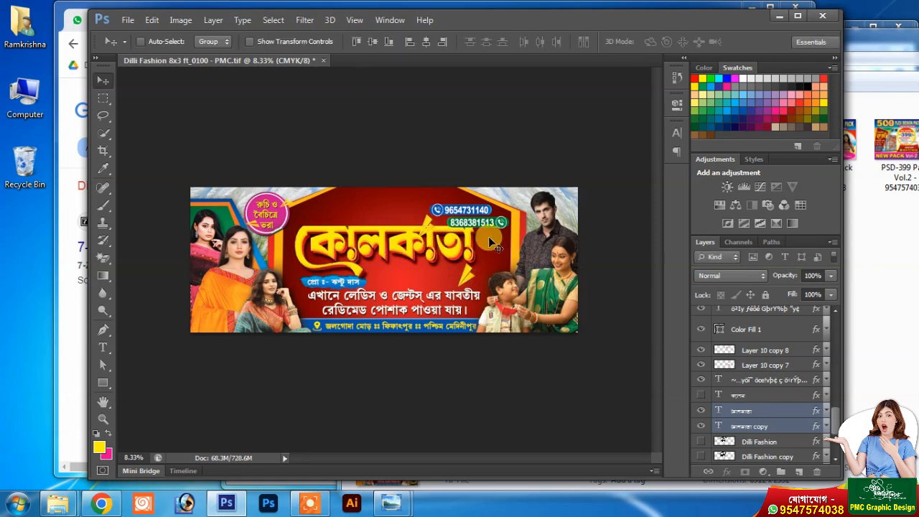
{"action": "left_click_drag", "start_coordinate": [448, 251], "coordinate": [439, 243]}
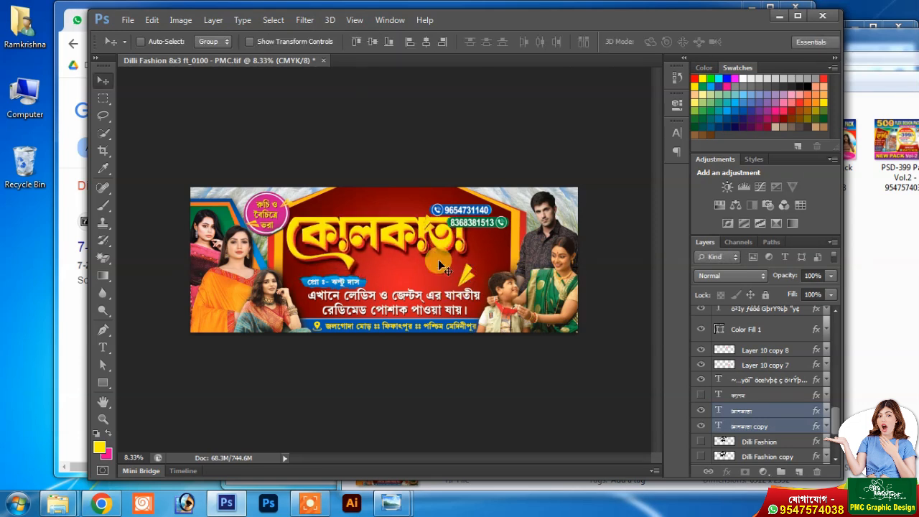
Close the Dilli Fashion document without saving and open Baidya Fashion 5x2 ft_0723 - PMC from the PMC Graphic Design folder.
{"action": "left_click", "coordinate": [324, 61]}
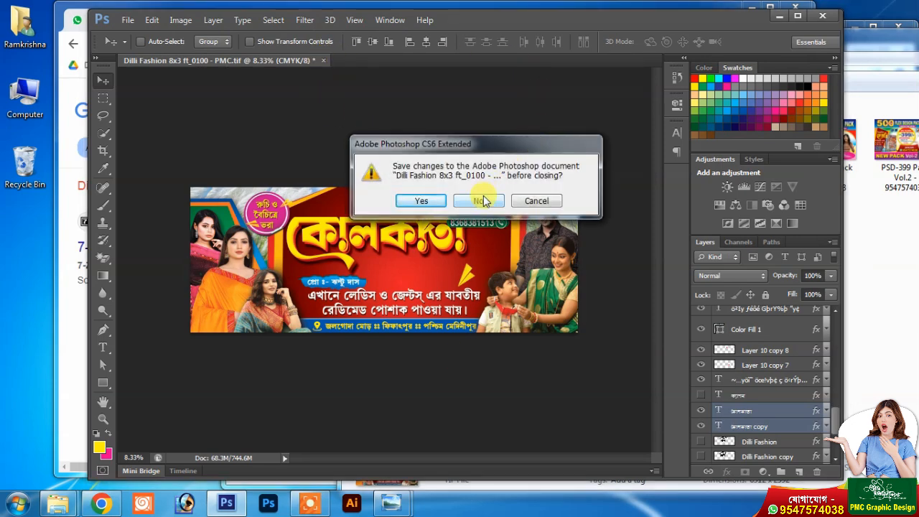
{"action": "left_click", "coordinate": [484, 202]}
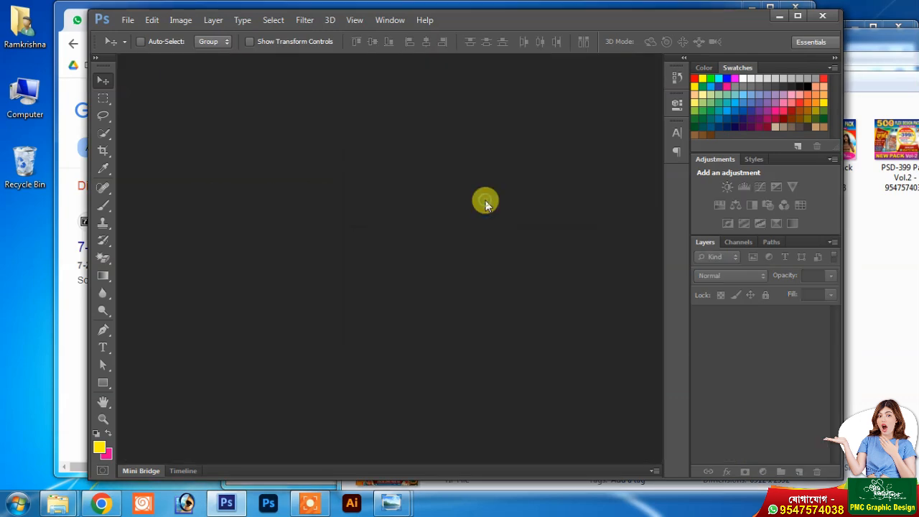
{"action": "left_click", "coordinate": [916, 285]}
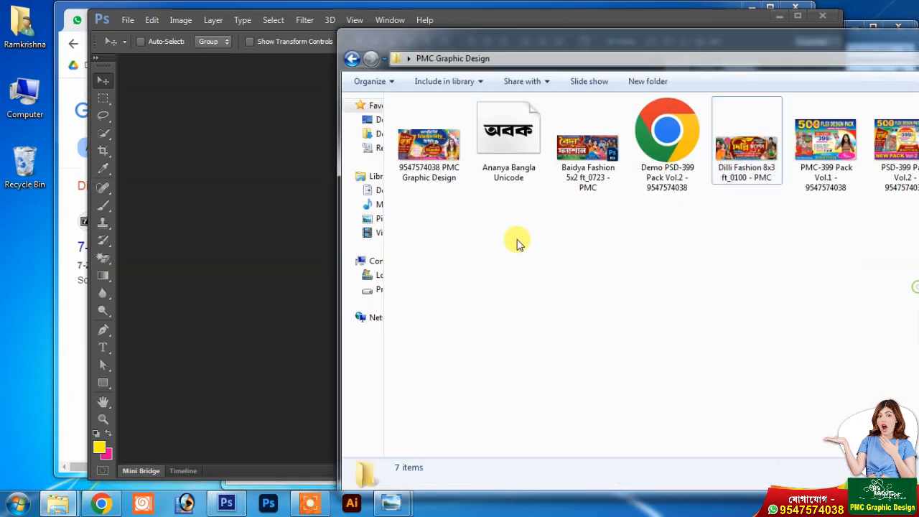
{"action": "left_click", "coordinate": [598, 156]}
{"action": "left_click_drag", "start_coordinate": [598, 156], "coordinate": [285, 206]}
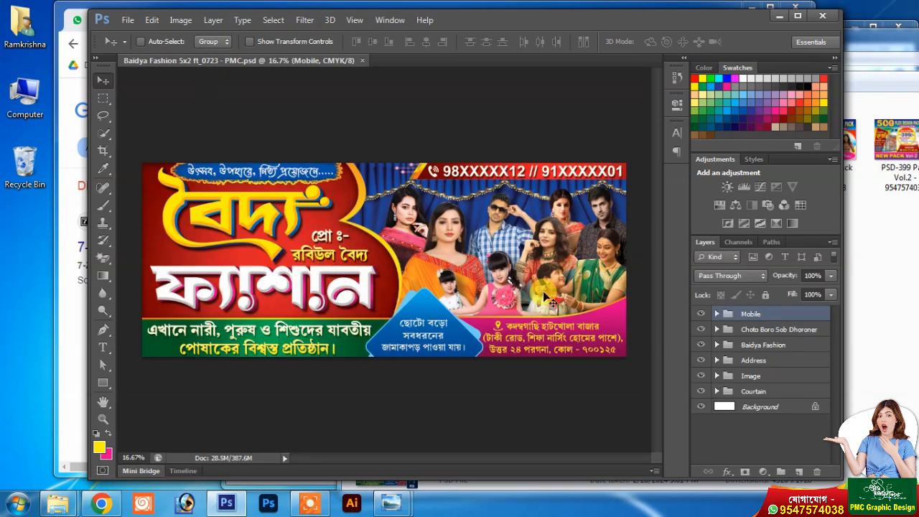
Create a new CMYK document 24 inches wide and 60 inches high at 72 pixels/inch.
{"action": "left_click", "coordinate": [175, 22]}
{"action": "left_click", "coordinate": [128, 33]}
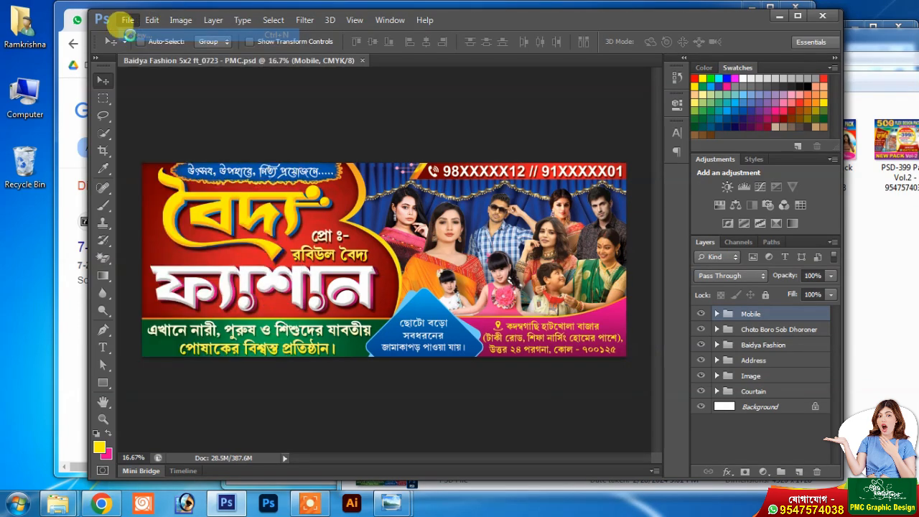
{"action": "left_click", "coordinate": [626, 205]}
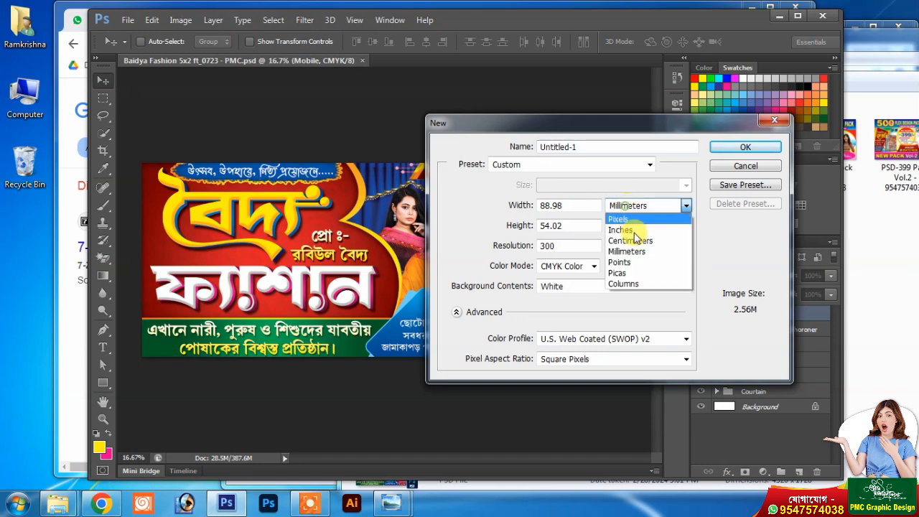
{"action": "left_click", "coordinate": [626, 228]}
{"action": "left_click", "coordinate": [526, 207]}
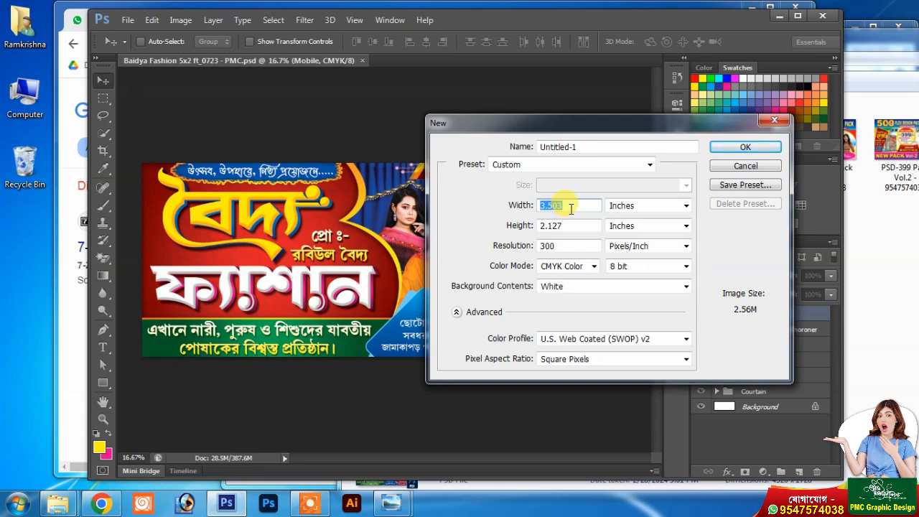
{"action": "type", "text": "24"}
{"action": "double_click", "coordinate": [559, 227]}
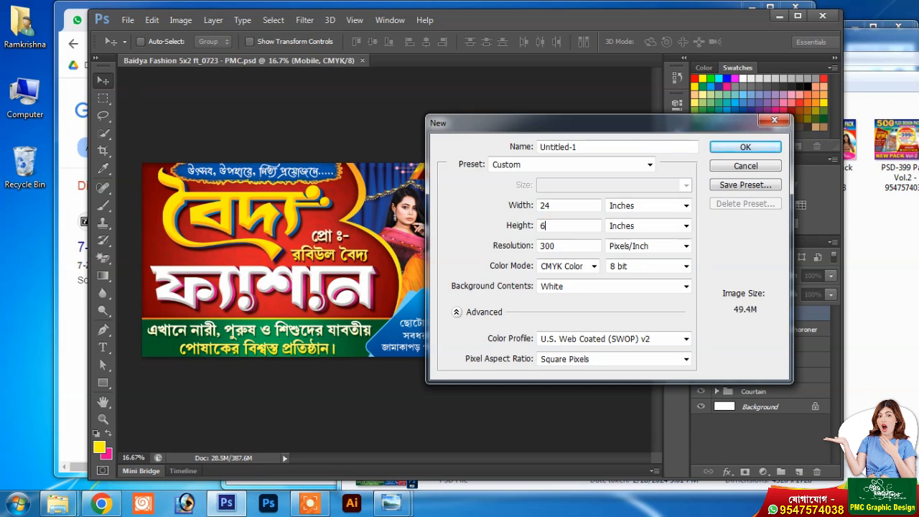
{"action": "type", "text": "60"}
{"action": "double_click", "coordinate": [562, 245]}
{"action": "type", "text": "72"}
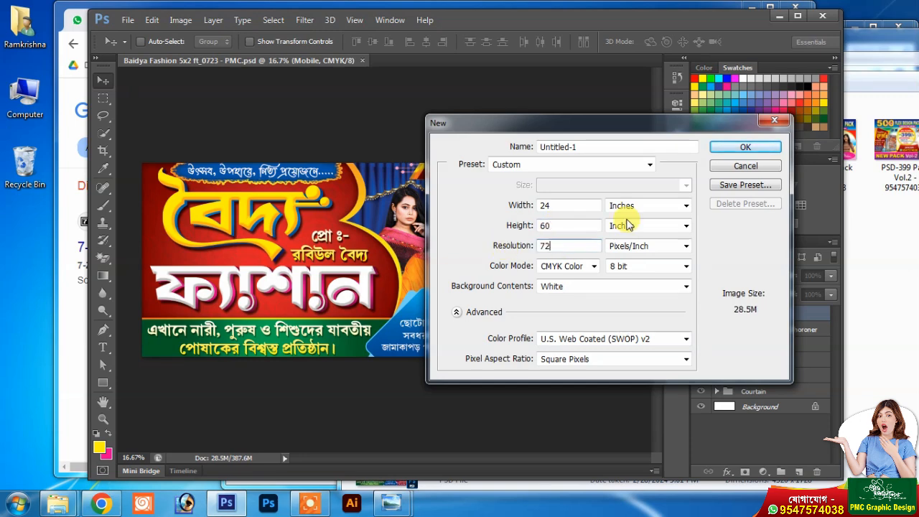
{"action": "left_click", "coordinate": [745, 147]}
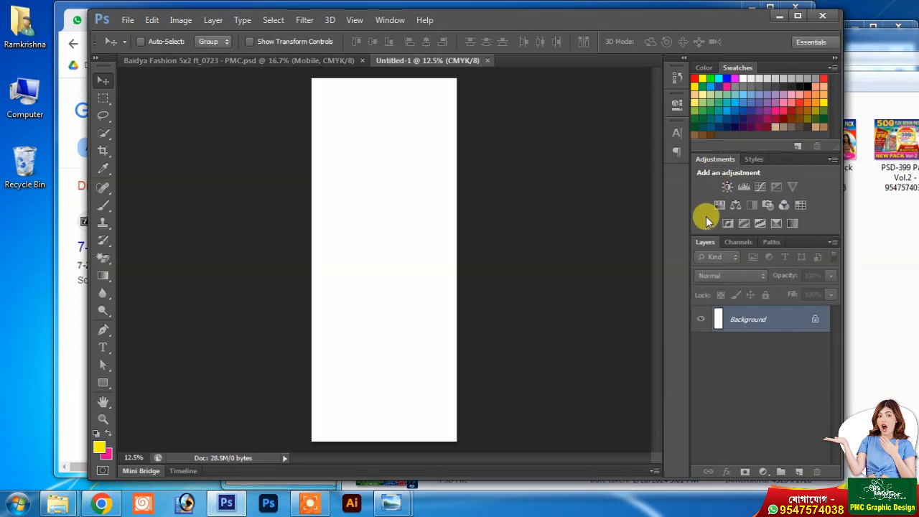
Copy the Baidya Fashion group from the horizontal banner into Untitled-1 and position it at the top of the canvas.
{"action": "left_click", "coordinate": [301, 60]}
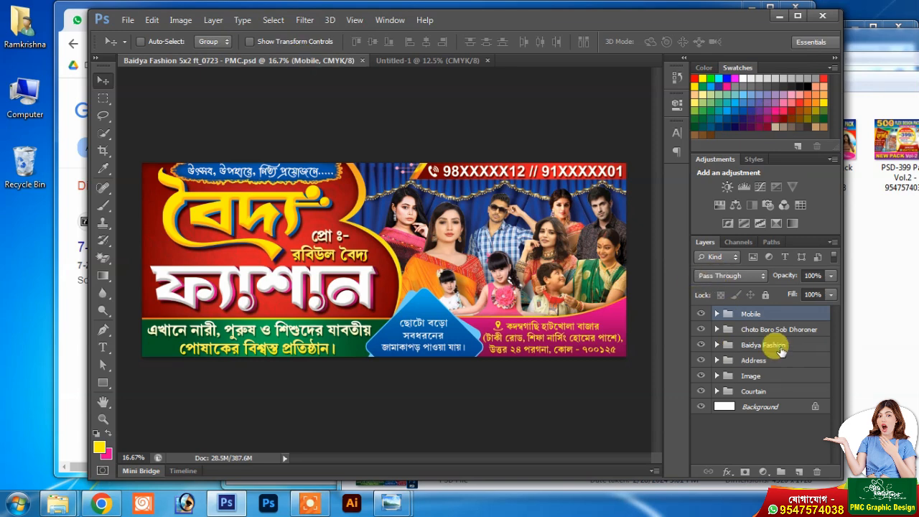
{"action": "left_click", "coordinate": [772, 344]}
{"action": "left_click_drag", "start_coordinate": [339, 117], "coordinate": [405, 108]}
{"action": "left_click_drag", "start_coordinate": [406, 231], "coordinate": [415, 177]}
Select Layer 6, Color Fill 1 copy and Color Fill 1 in the Baidya Fashion group, and hide Rectangle 2 and the two text layers above it.
{"action": "left_click", "coordinate": [716, 313]}
{"action": "scroll", "coordinate": [750, 385], "scroll_direction": "down", "scroll_amount": 5}
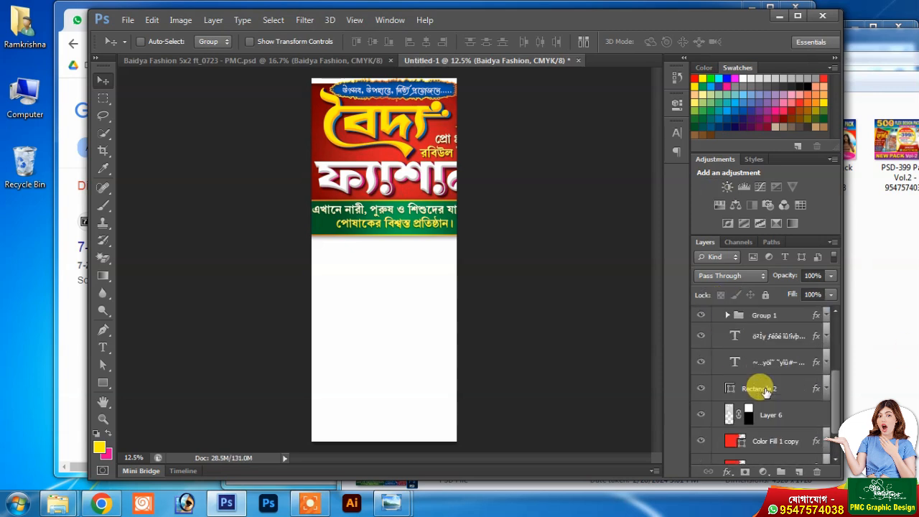
{"action": "left_click", "coordinate": [775, 399]}
{"action": "left_click", "coordinate": [775, 425], "text": "ctrl"}
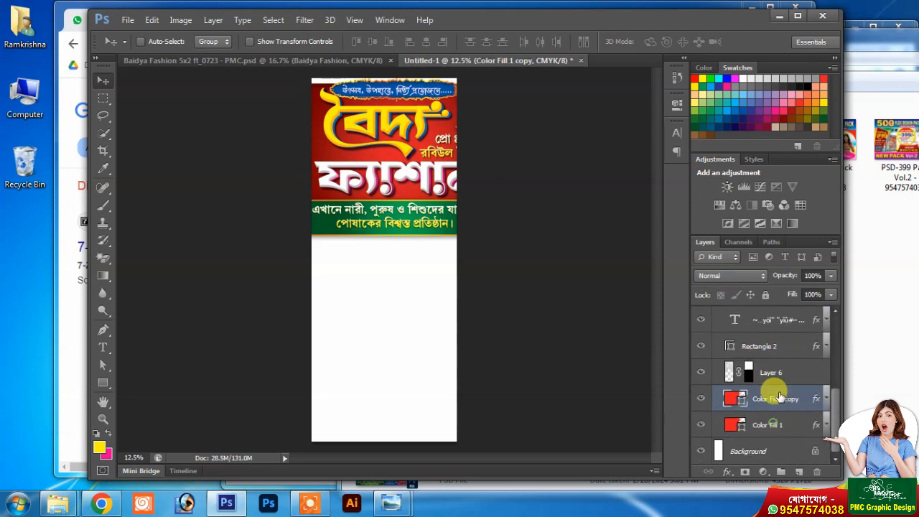
{"action": "left_click", "coordinate": [777, 372], "text": "ctrl"}
{"action": "scroll", "coordinate": [718, 394], "scroll_direction": "up", "scroll_amount": 4}
{"action": "left_click_drag", "start_coordinate": [694, 406], "coordinate": [693, 349]}
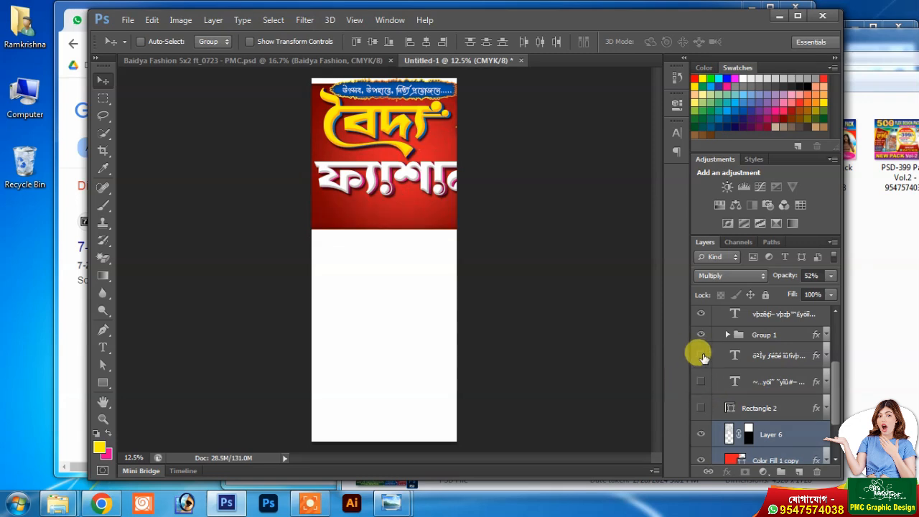
Rotate the selected red background layers 105°, stretch their height to about 177%, and position them behind the titles across the canvas width.
{"action": "key", "text": "ctrl+t"}
{"action": "left_click_drag", "start_coordinate": [577, 139], "coordinate": [392, 287]}
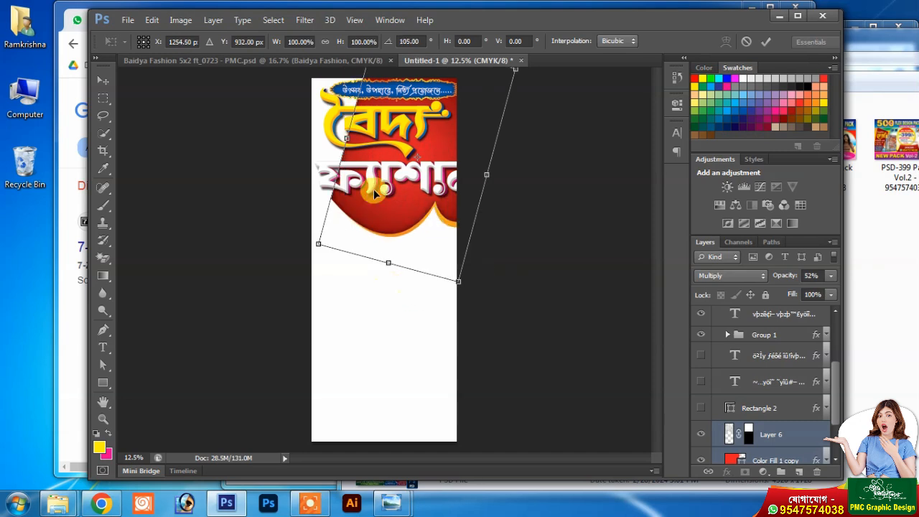
{"action": "left_click_drag", "start_coordinate": [346, 138], "coordinate": [252, 114]}
{"action": "left_click_drag", "start_coordinate": [489, 163], "coordinate": [504, 161]}
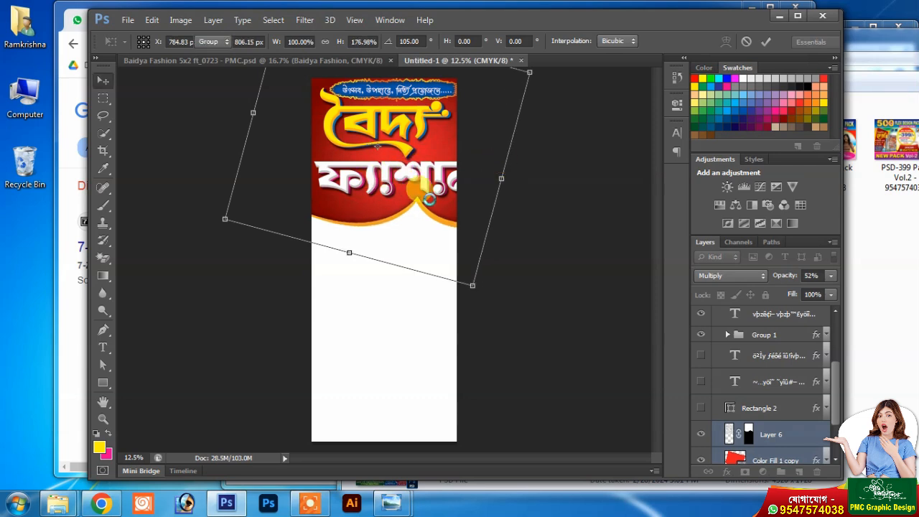
{"action": "key", "text": "Return"}
{"action": "left_click_drag", "start_coordinate": [426, 227], "coordinate": [421, 222]}
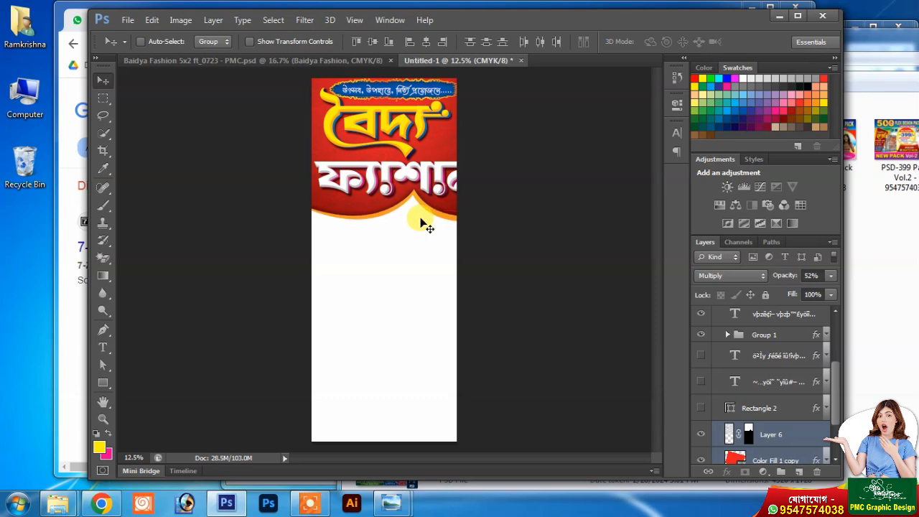
{"action": "scroll", "coordinate": [748, 354], "scroll_direction": "up", "scroll_amount": 1}
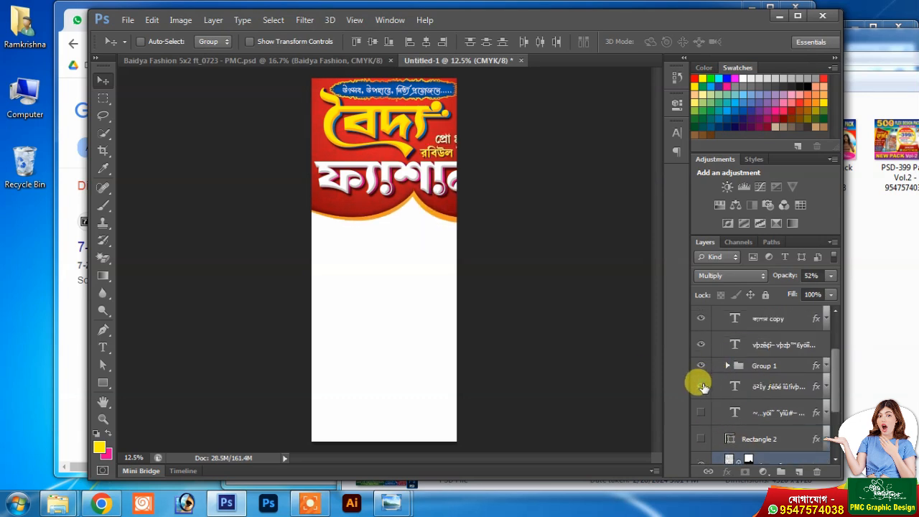
{"action": "left_click", "coordinate": [701, 386]}
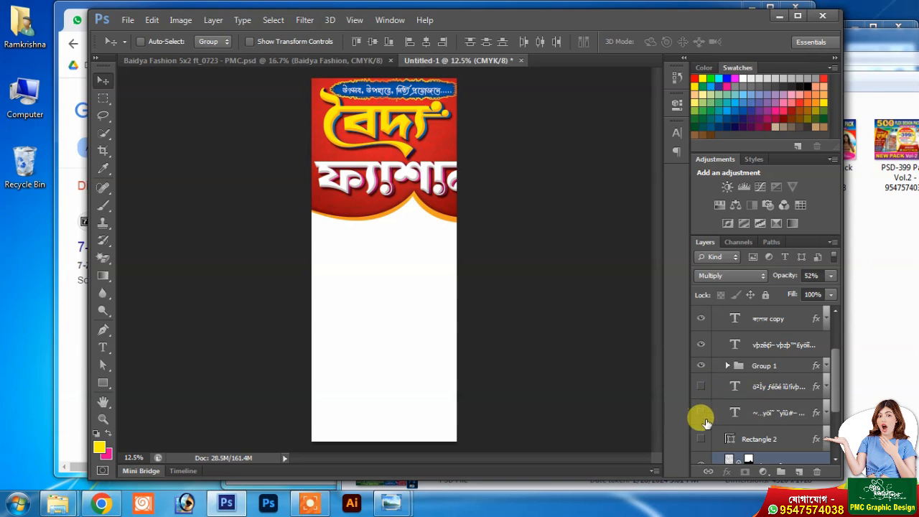
Narrow the ফ্যাশান and ফ্যাশান copy text layers together to about 84% width so they fit the canvas.
{"action": "scroll", "coordinate": [738, 365], "scroll_direction": "up", "scroll_amount": 2}
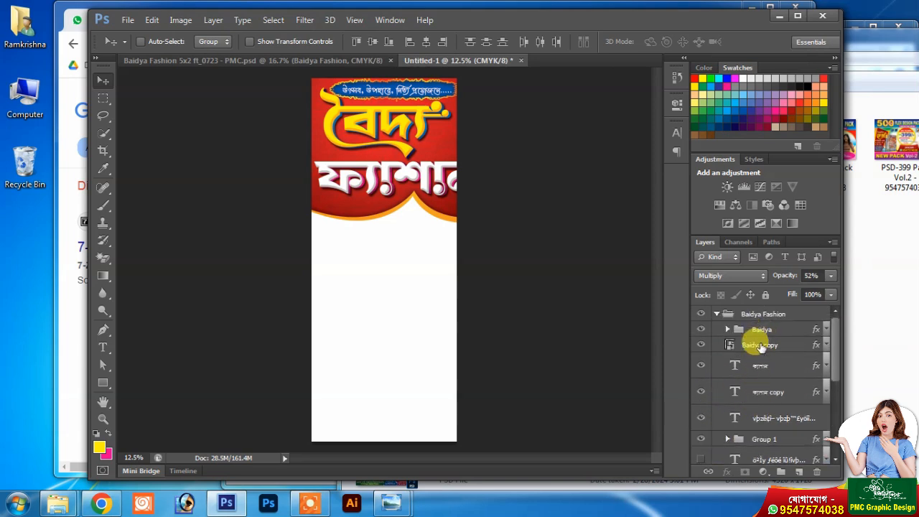
{"action": "left_click", "coordinate": [759, 367]}
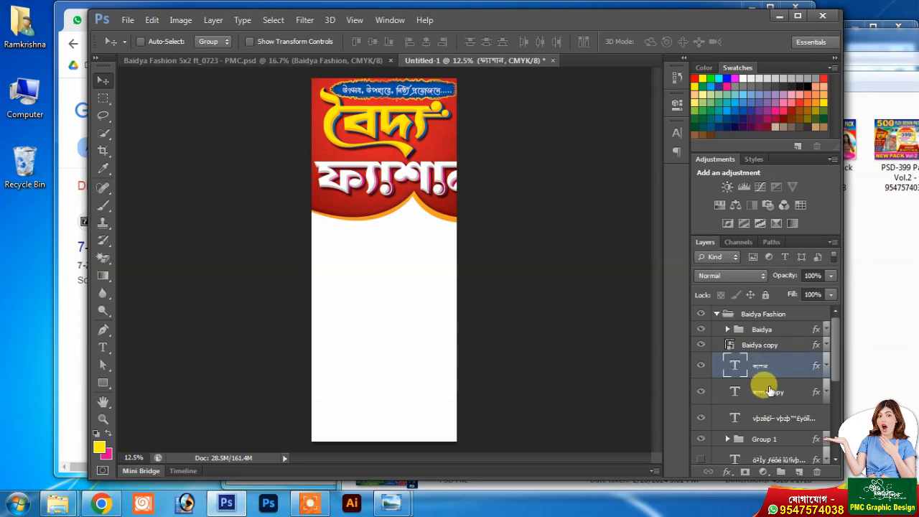
{"action": "left_click", "coordinate": [768, 391], "text": "shift"}
{"action": "key", "text": "ctrl+t"}
{"action": "left_click_drag", "start_coordinate": [478, 176], "coordinate": [457, 175]}
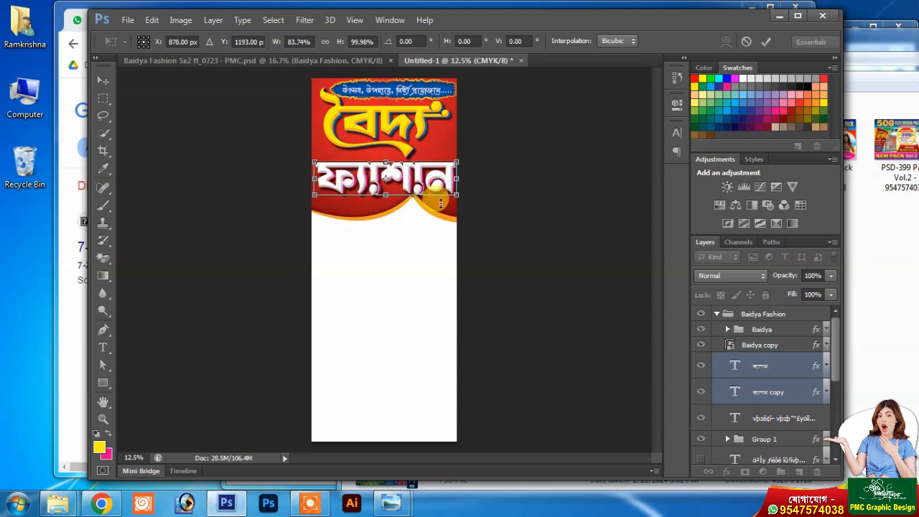
{"action": "key", "text": "Return"}
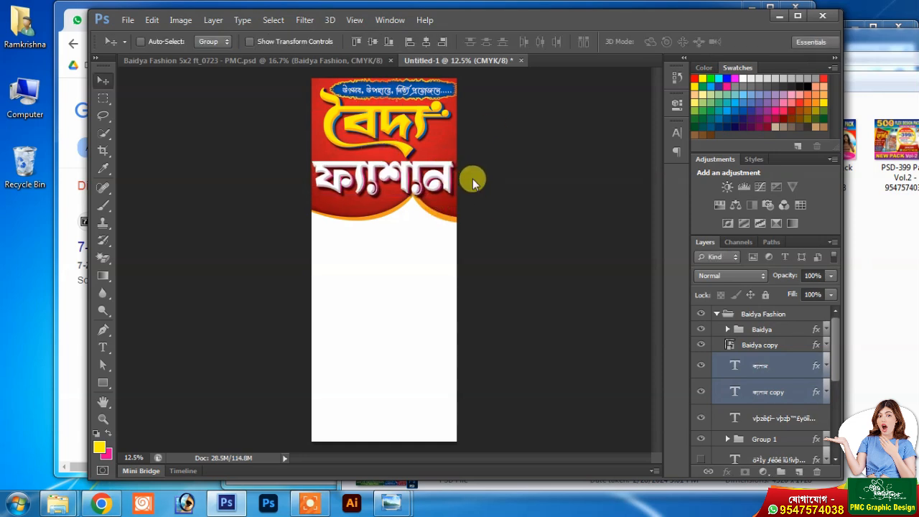
Copy the Address group from the horizontal banner into Untitled-1, scale it to about 130%, and fit it along the canvas bottom.
{"action": "left_click", "coordinate": [229, 61]}
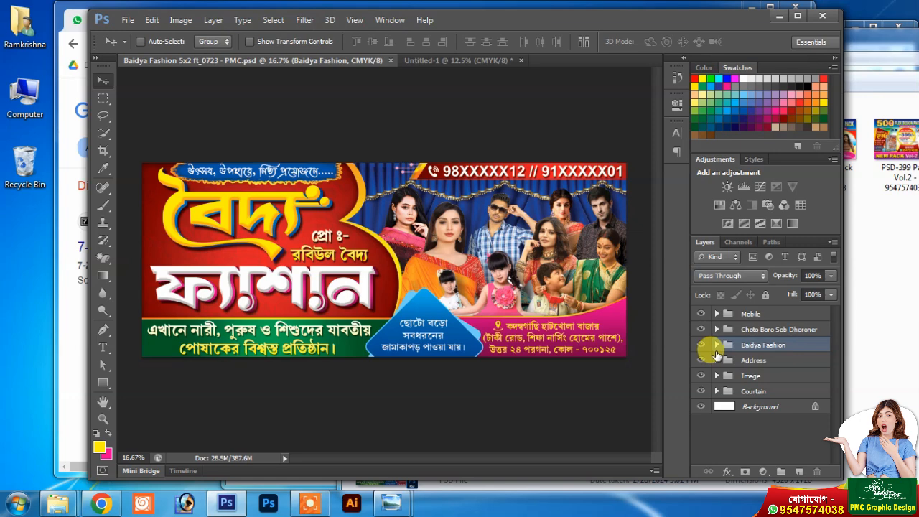
{"action": "left_click", "coordinate": [717, 360]}
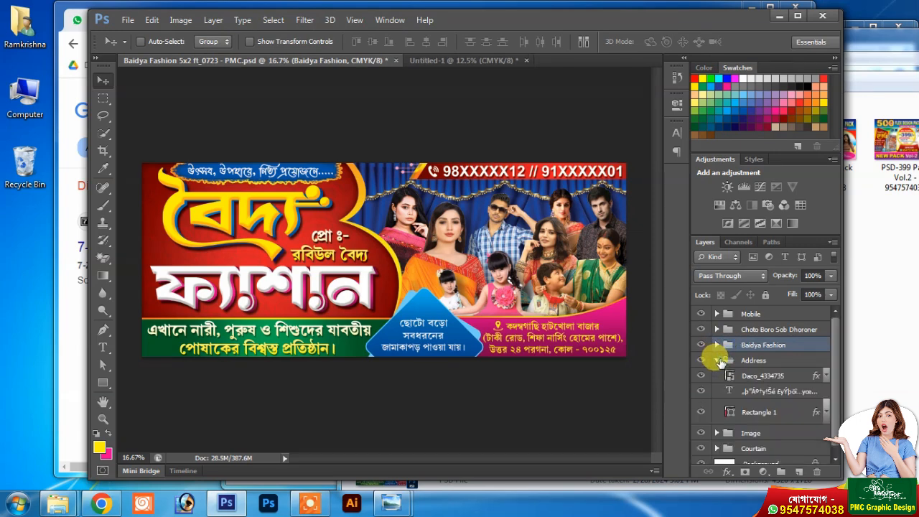
{"action": "left_click", "coordinate": [720, 360]}
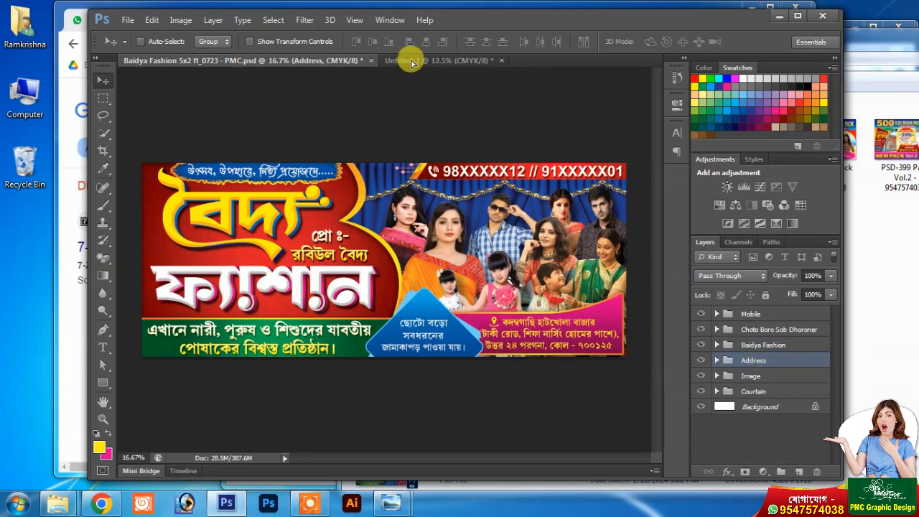
{"action": "left_click_drag", "start_coordinate": [411, 63], "coordinate": [460, 392]}
{"action": "key", "text": "ctrl+t"}
{"action": "left_click_drag", "start_coordinate": [323, 390], "coordinate": [286, 388]}
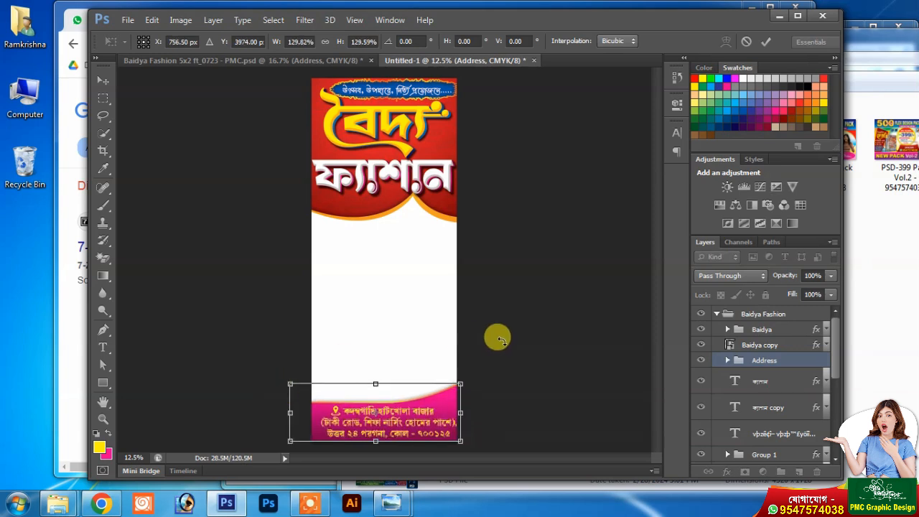
{"action": "key", "text": "Return"}
{"action": "key", "text": "Left"}
{"action": "key", "text": "Left"}
{"action": "key", "text": "Left"}
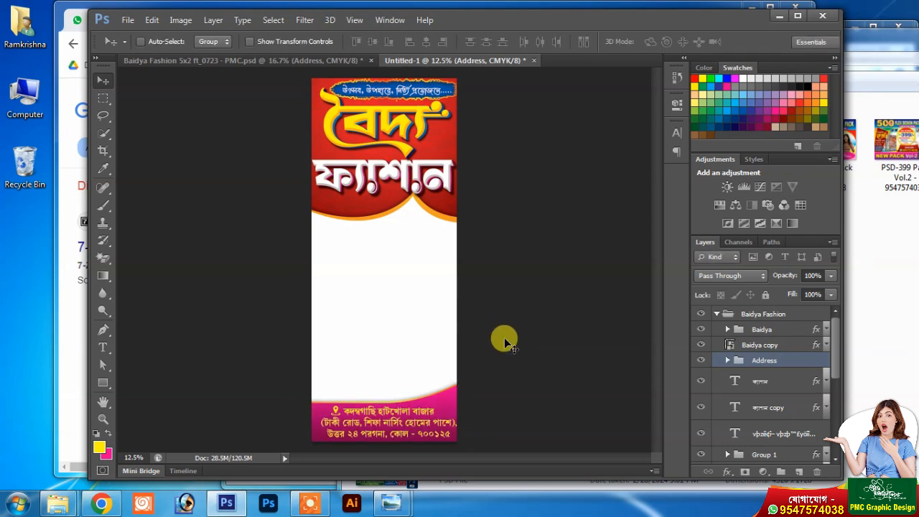
Show Rectangle 2 and the two hidden text layers, and move all three out of the Baidya Fashion group to the top of the layer stack.
{"action": "left_click", "coordinate": [715, 317]}
{"action": "left_click", "coordinate": [716, 314]}
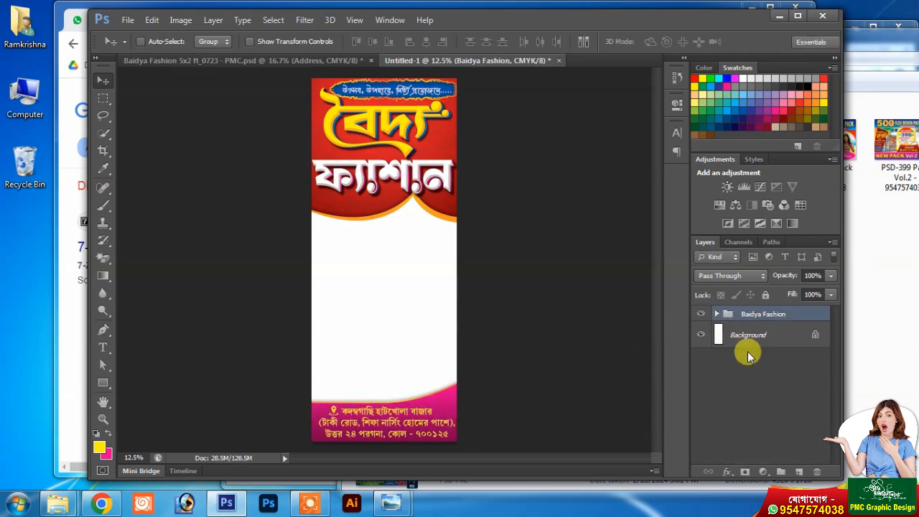
{"action": "left_click", "coordinate": [717, 318]}
{"action": "scroll", "coordinate": [760, 386], "scroll_direction": "down", "scroll_amount": 3}
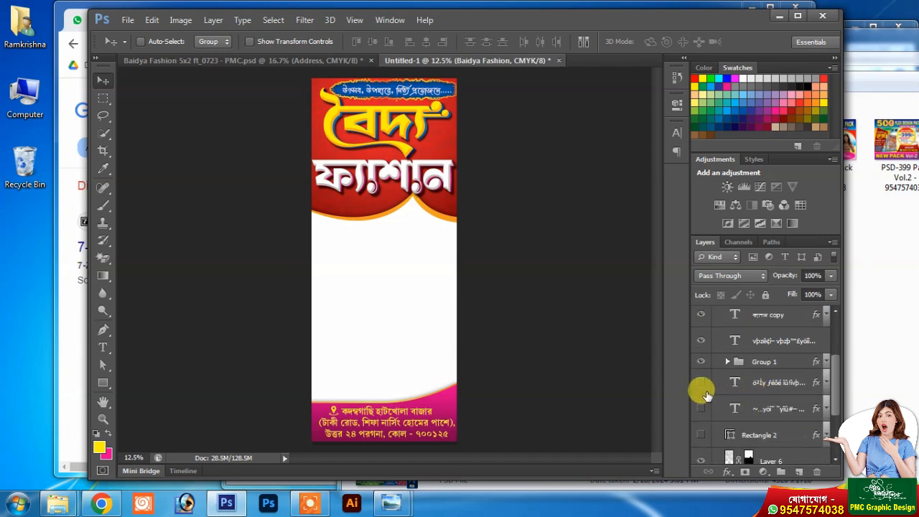
{"action": "left_click", "coordinate": [700, 381]}
{"action": "left_click", "coordinate": [700, 409]}
{"action": "left_click", "coordinate": [700, 434]}
{"action": "left_click", "coordinate": [761, 434]}
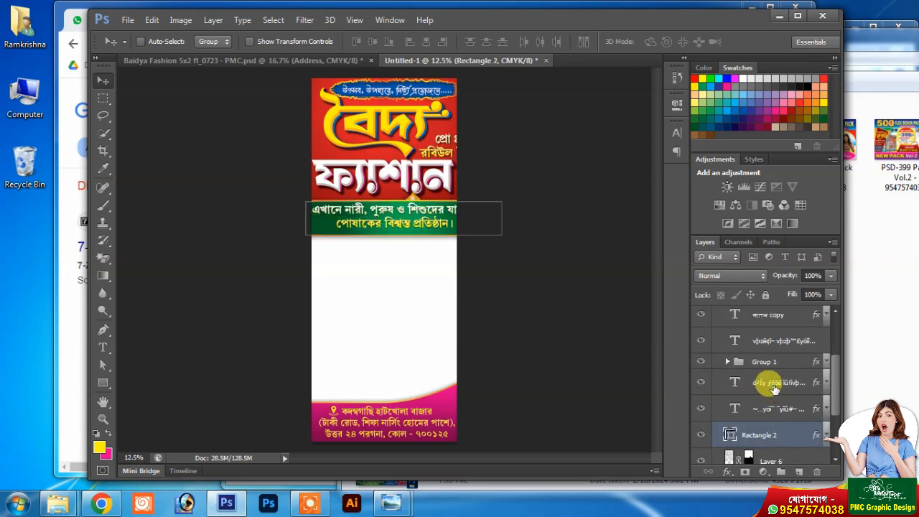
{"action": "left_click", "coordinate": [769, 382], "text": "shift"}
{"action": "scroll", "coordinate": [785, 399], "scroll_direction": "up", "scroll_amount": 2}
{"action": "left_click_drag", "start_coordinate": [753, 442], "coordinate": [766, 309]}
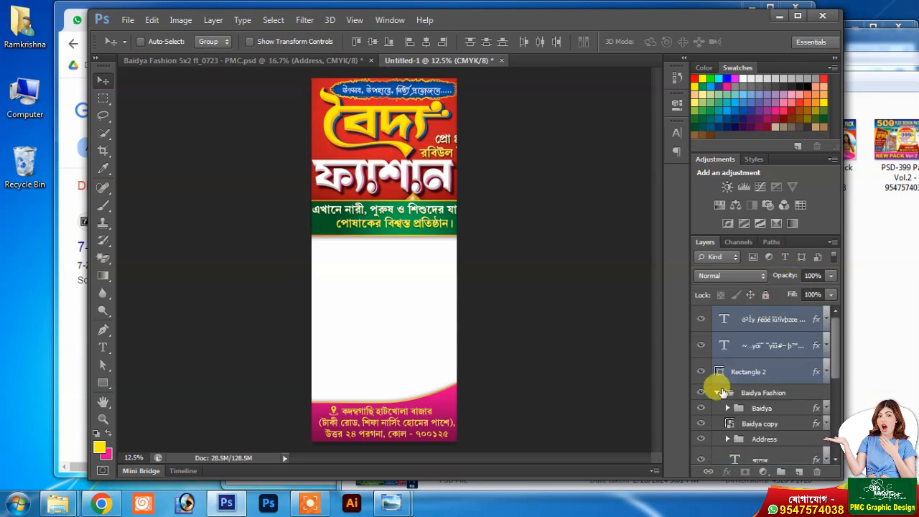
{"action": "left_click", "coordinate": [716, 389]}
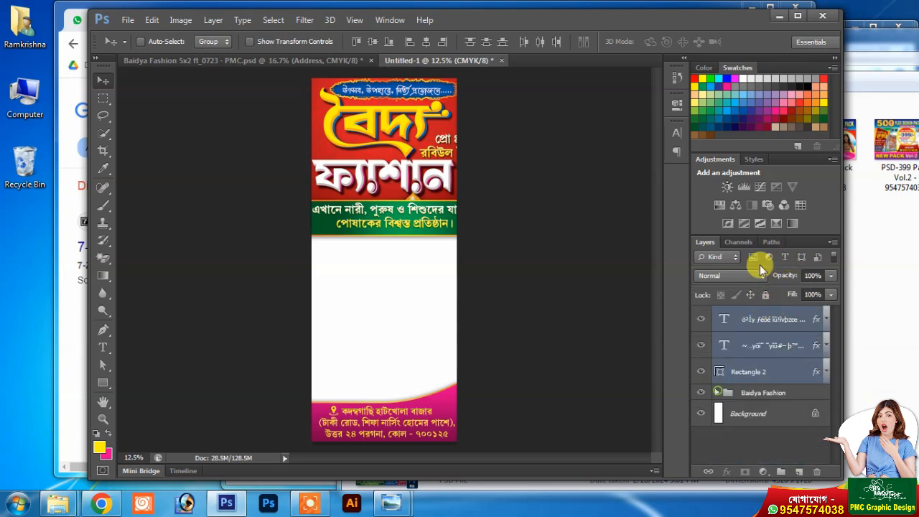
Move Rectangle 2 and the two-line tagline text down above the address, and scale them together to about 85%.
{"action": "left_click", "coordinate": [765, 366]}
{"action": "left_click", "coordinate": [763, 345], "text": "shift"}
{"action": "left_click_drag", "start_coordinate": [431, 285], "coordinate": [422, 338]}
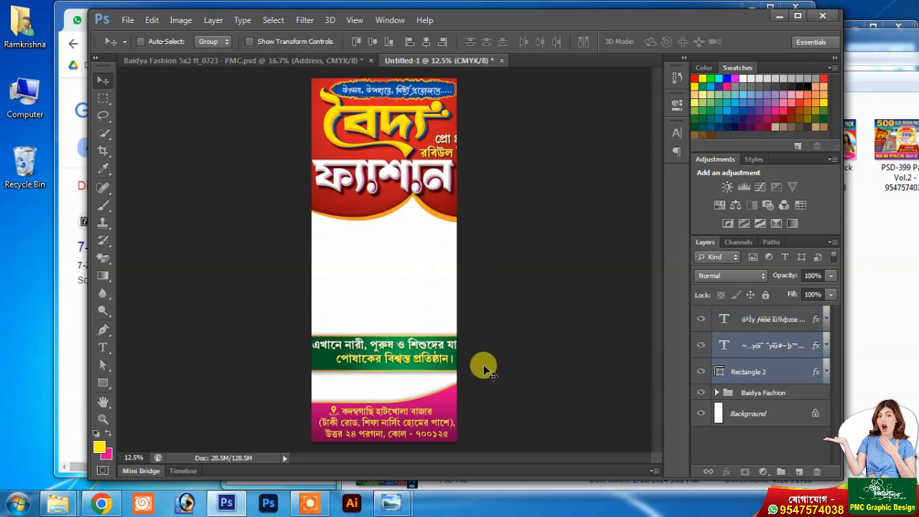
{"action": "key", "text": "ctrl+t"}
{"action": "left_click_drag", "start_coordinate": [496, 343], "coordinate": [467, 335]}
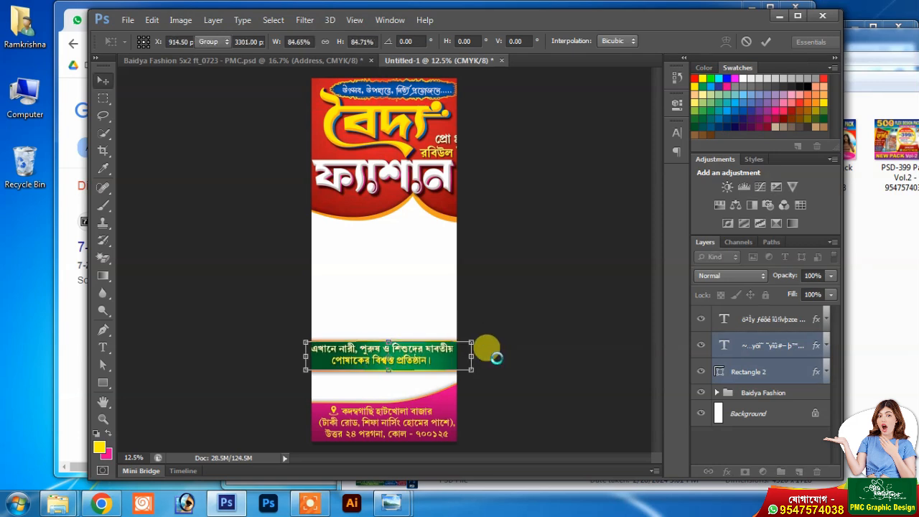
{"action": "key", "text": "Return"}
Move the proprietor text below the titles, and place an ellipse about 1256 × 768 px behind it, beneath the Baidya Fashion group.
{"action": "left_click_drag", "start_coordinate": [445, 153], "coordinate": [435, 241]}
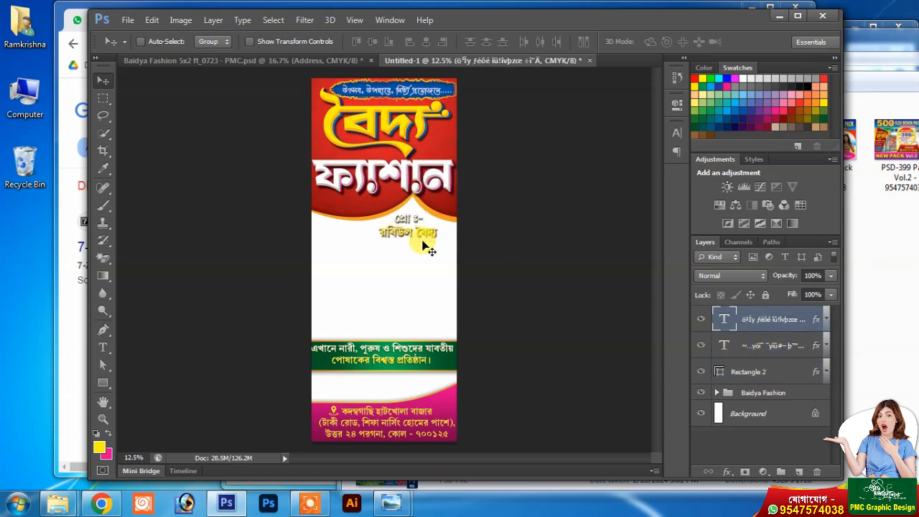
{"action": "left_click", "coordinate": [100, 386]}
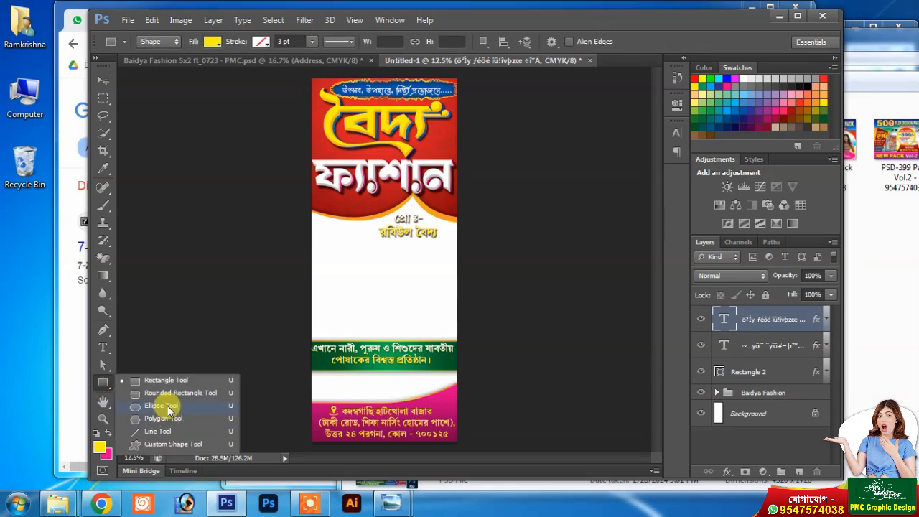
{"action": "left_click", "coordinate": [166, 406]}
{"action": "left_click_drag", "start_coordinate": [348, 189], "coordinate": [450, 250]}
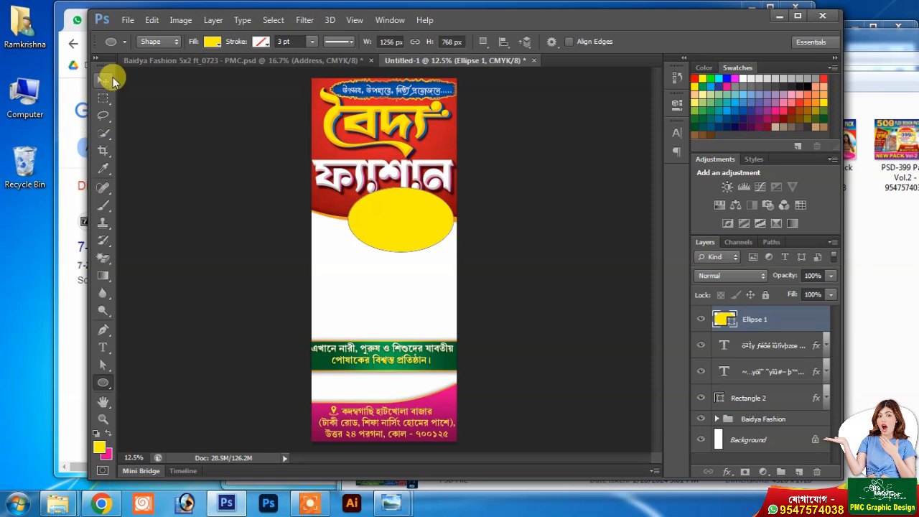
{"action": "left_click", "coordinate": [102, 80]}
{"action": "left_click_drag", "start_coordinate": [785, 319], "coordinate": [786, 423]}
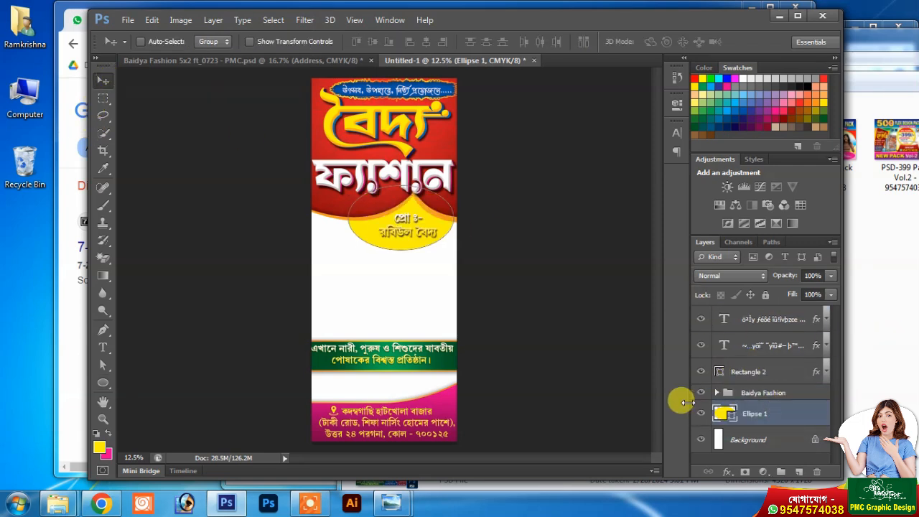
{"action": "left_click_drag", "start_coordinate": [474, 276], "coordinate": [476, 275]}
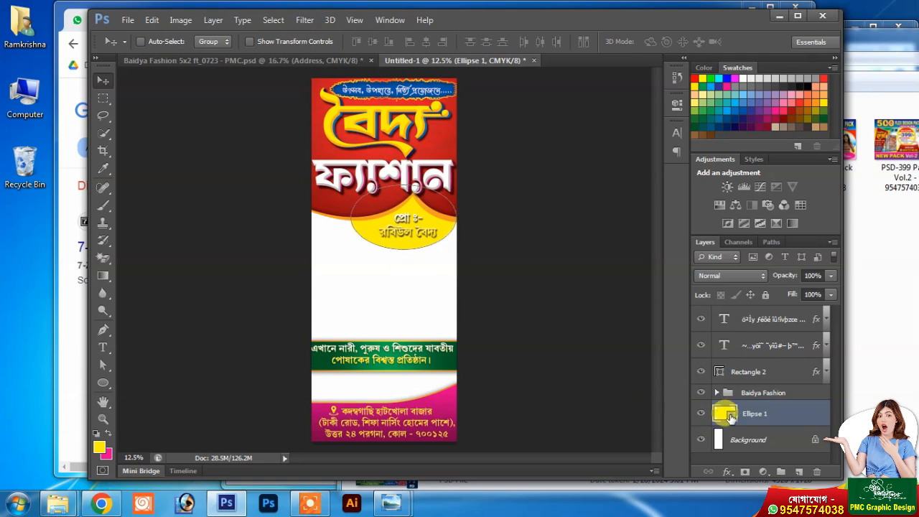
Change the fill colour of the ellipse behind the proprietor text to dark blue #2e3192.
{"action": "double_click", "coordinate": [725, 414]}
{"action": "left_click", "coordinate": [719, 85]}
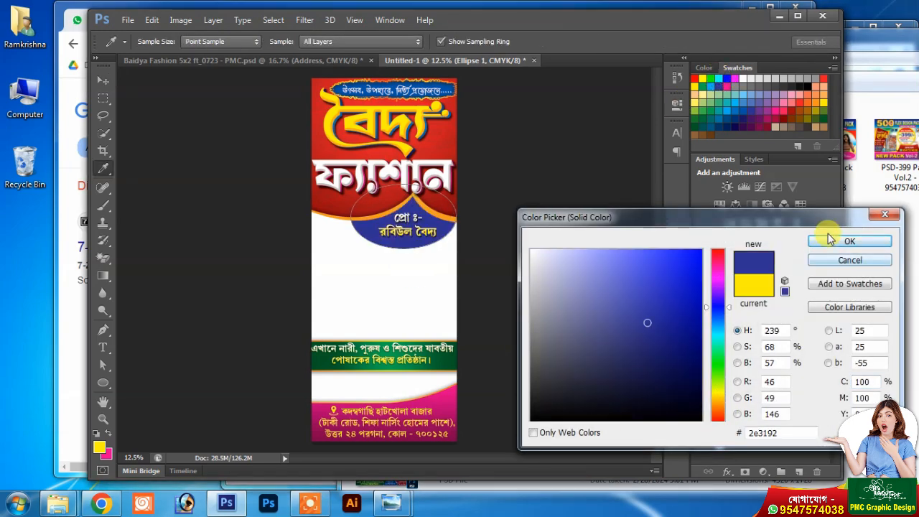
{"action": "left_click", "coordinate": [848, 242]}
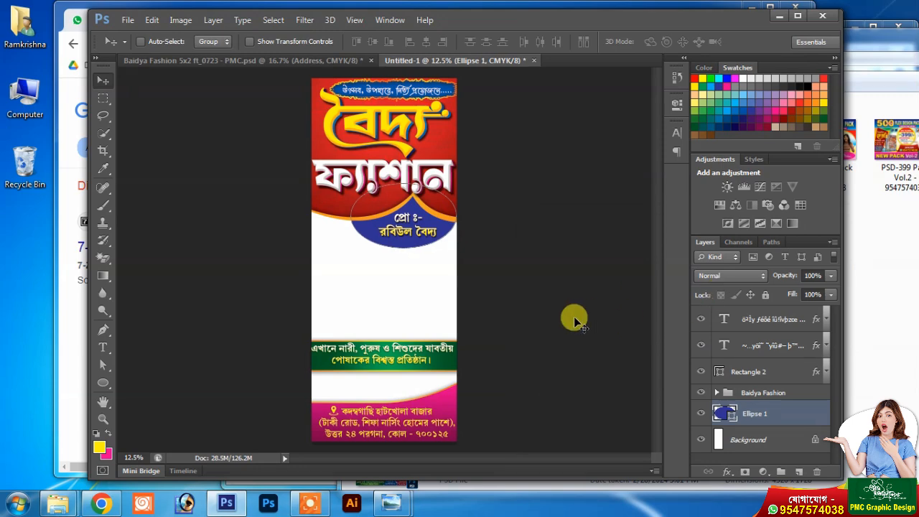
Duplicate the ellipse beneath the original, recolour the copy light blue #00aaec, and shift it slightly down as a lower border.
{"action": "left_click_drag", "start_coordinate": [772, 408], "coordinate": [738, 423]}
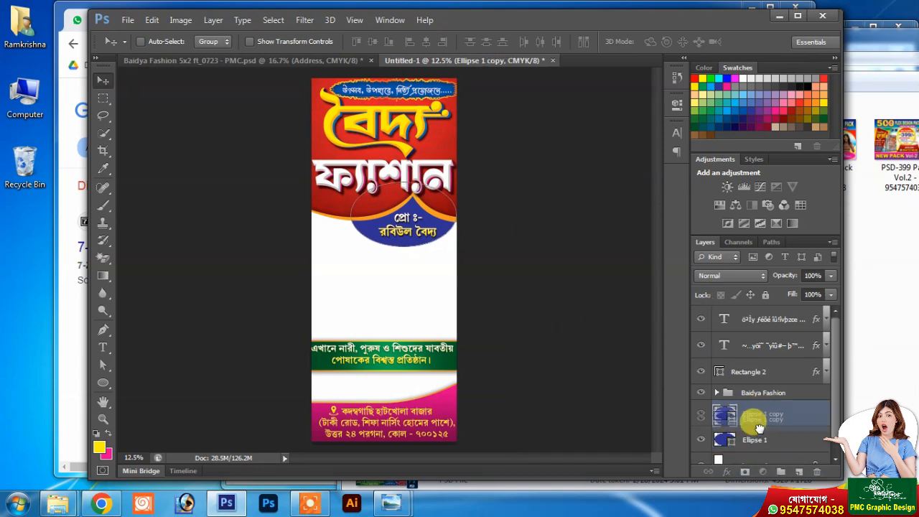
{"action": "double_click", "coordinate": [725, 436]}
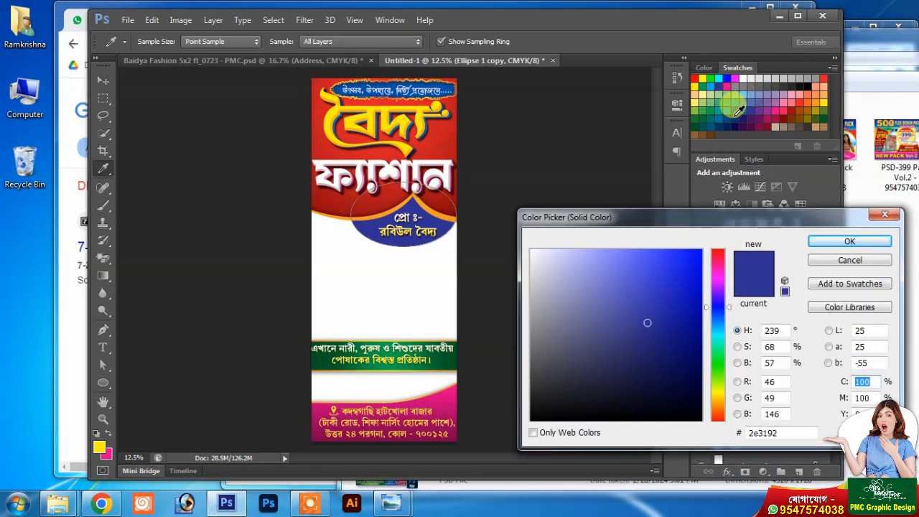
{"action": "left_click_drag", "start_coordinate": [844, 401], "coordinate": [610, 389]}
{"action": "left_click", "coordinate": [857, 242]}
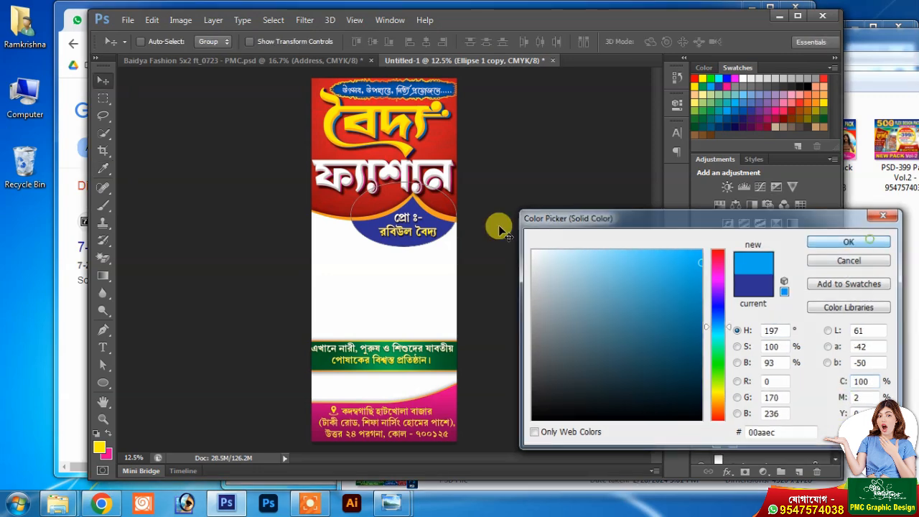
{"action": "key", "text": "shift+Down"}
{"action": "key", "text": "shift+Down"}
{"action": "key", "text": "shift+Down"}
Hide Rectangle 2 and move the two-line tagline text down to just above the address curve.
{"action": "left_click", "coordinate": [761, 392]}
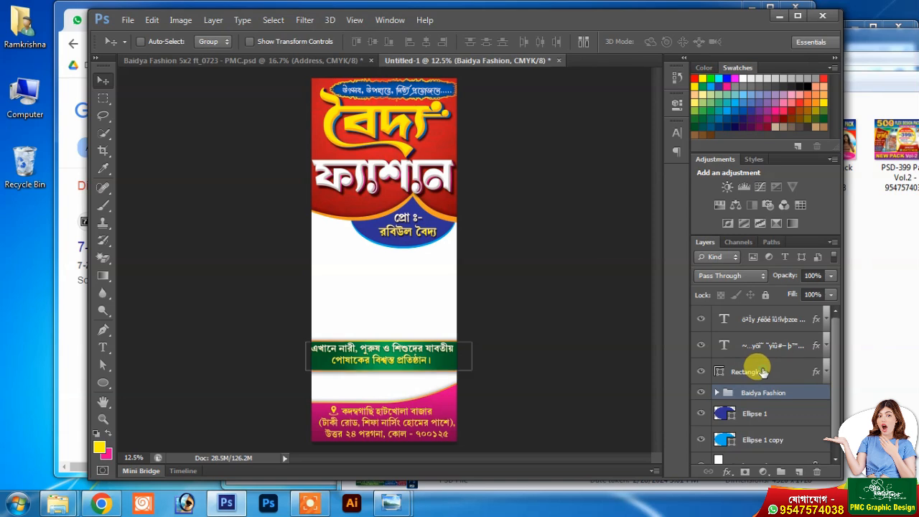
{"action": "left_click", "coordinate": [750, 372]}
{"action": "left_click", "coordinate": [700, 372]}
{"action": "left_click", "coordinate": [723, 345]}
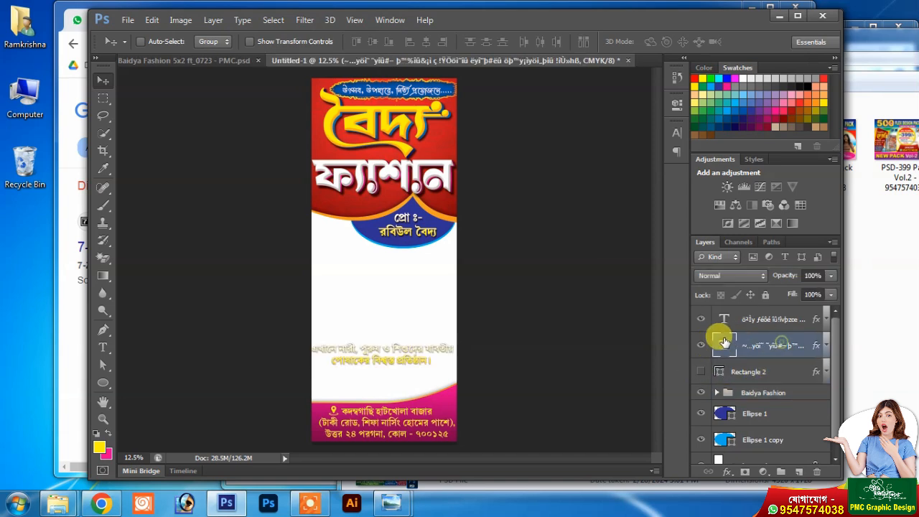
{"action": "left_click", "coordinate": [701, 345]}
{"action": "left_click", "coordinate": [701, 345]}
{"action": "left_click_drag", "start_coordinate": [404, 365], "coordinate": [408, 388]}
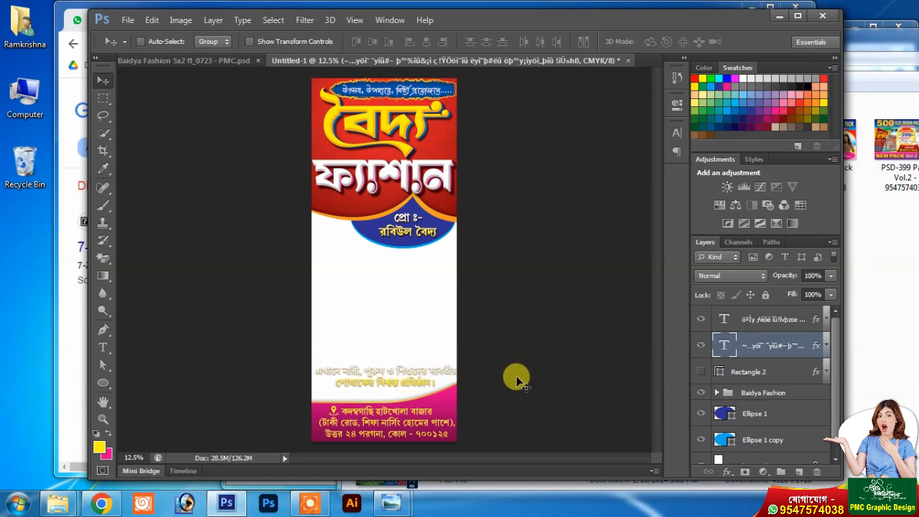
{"action": "key", "text": "shift+Down"}
{"action": "key", "text": "shift+Down"}
Show Rectangle 2, move it below Ellipse 1 copy, and stretch its height to about 180% behind the tagline and address curve.
{"action": "left_click", "coordinate": [700, 371]}
{"action": "left_click", "coordinate": [772, 370]}
{"action": "left_click_drag", "start_coordinate": [772, 370], "coordinate": [771, 434]}
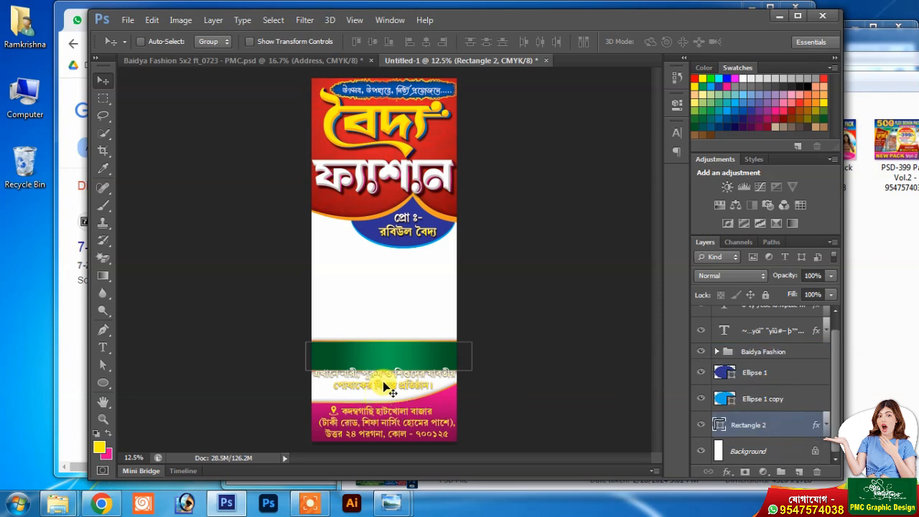
{"action": "left_click_drag", "start_coordinate": [396, 359], "coordinate": [386, 410]}
{"action": "key", "text": "ctrl+t"}
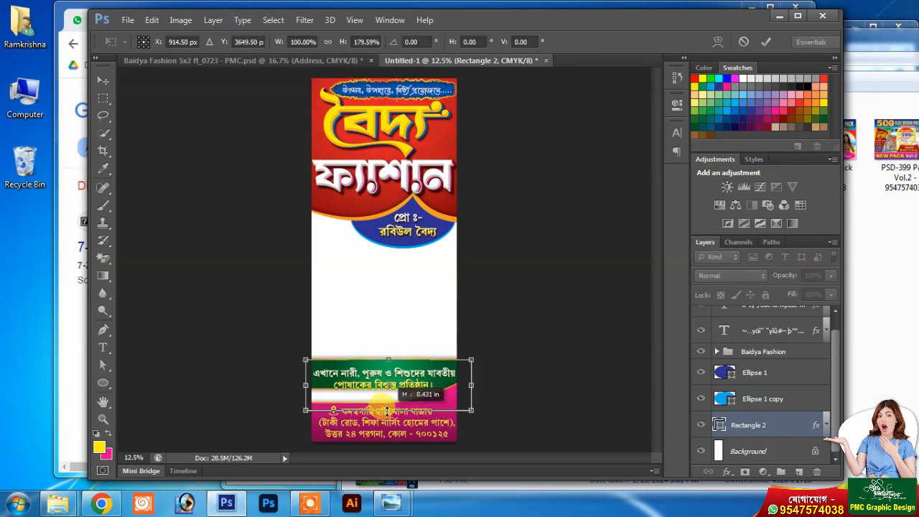
{"action": "key", "text": "Return"}
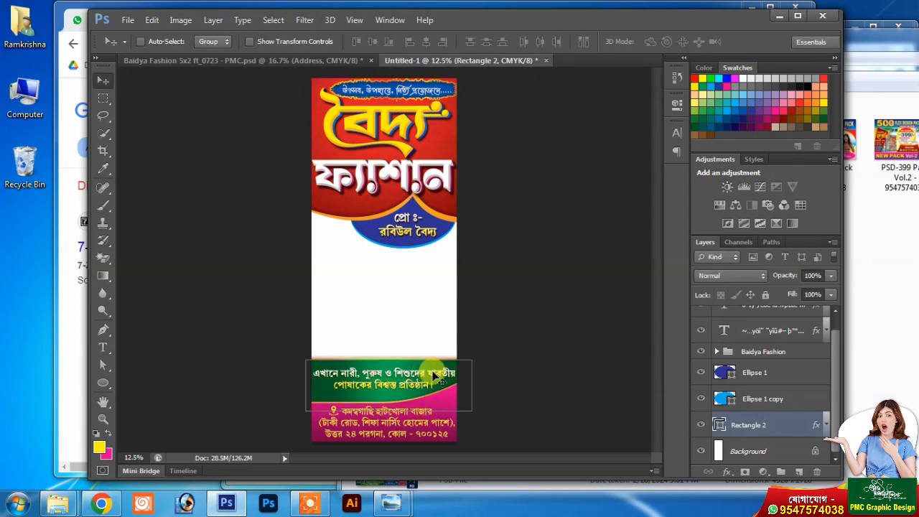
{"action": "key", "text": "shift+Down"}
{"action": "key", "text": "shift+Down"}
In the horizontal banner, delete the Address group and hide the Mobile, Choto Boro Sob Dhoroner, Baidya Fashion and Courtain groups, leaving Image visible.
{"action": "left_click", "coordinate": [280, 61]}
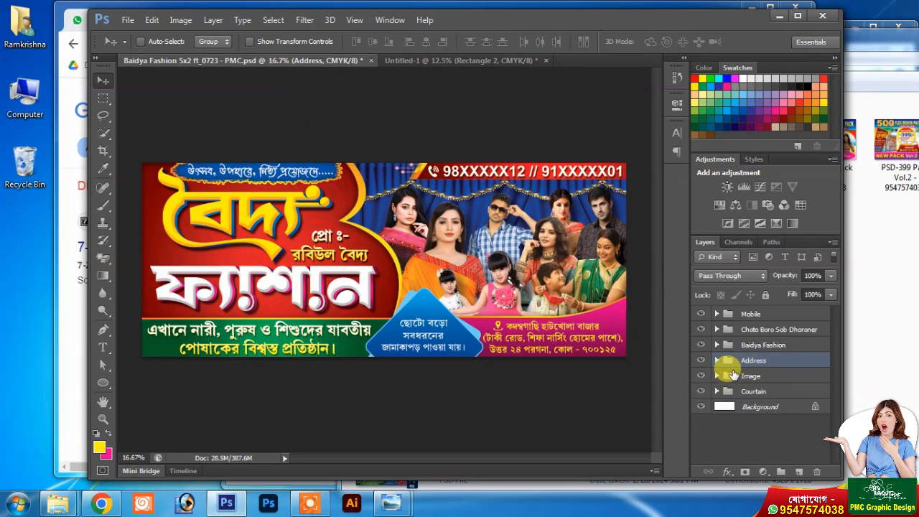
{"action": "key", "text": "Delete"}
{"action": "left_click", "coordinate": [701, 344]}
{"action": "key", "text": "Delete"}
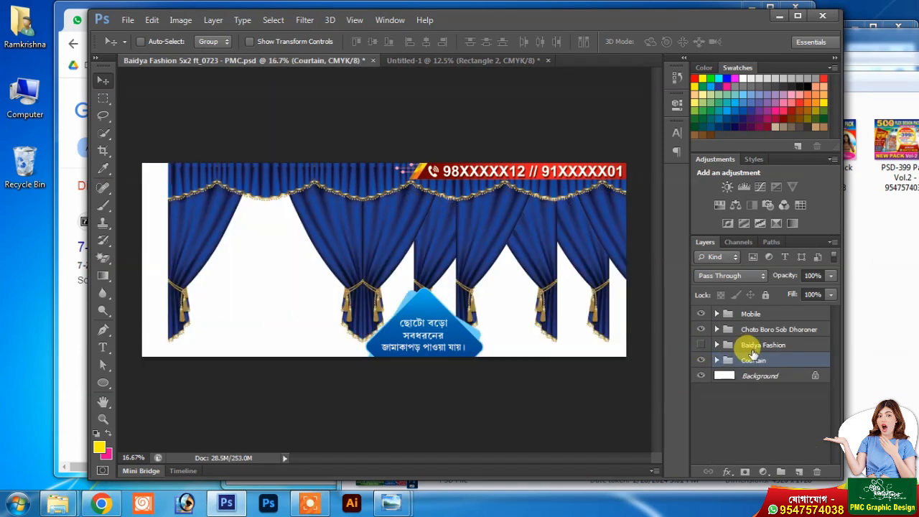
{"action": "key", "text": "ctrl+z"}
{"action": "left_click", "coordinate": [701, 330]}
{"action": "left_click", "coordinate": [701, 314]}
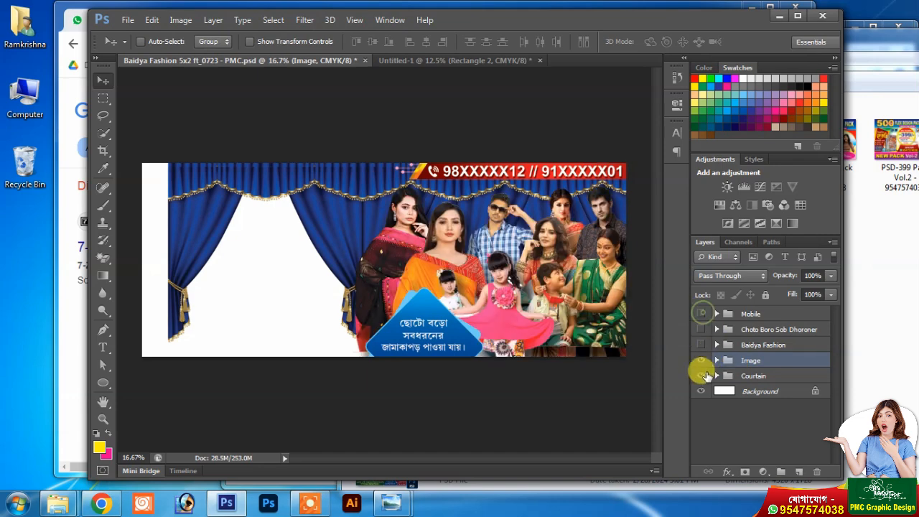
{"action": "left_click", "coordinate": [701, 375]}
Copy the people layers from the Image group into Untitled-1 and stack them directly above the Background layer.
{"action": "left_click", "coordinate": [716, 360]}
{"action": "left_click", "coordinate": [766, 377]}
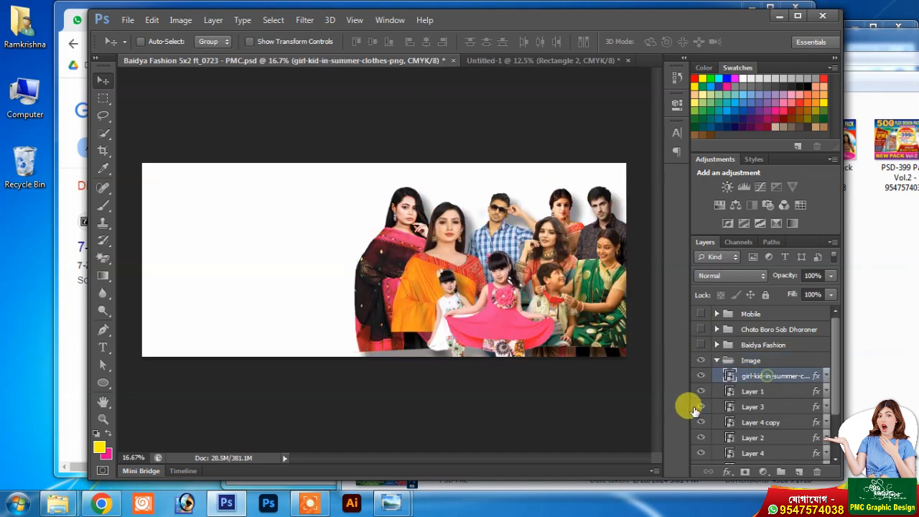
{"action": "scroll", "coordinate": [763, 390], "scroll_direction": "down", "scroll_amount": 3}
{"action": "left_click", "coordinate": [767, 426], "text": "shift"}
{"action": "left_click_drag", "start_coordinate": [442, 261], "coordinate": [461, 317]}
{"action": "scroll", "coordinate": [776, 384], "scroll_direction": "down", "scroll_amount": 3}
{"action": "left_click_drag", "start_coordinate": [780, 383], "coordinate": [759, 430]}
Position the people images in the white area between the ellipse and the green band, and select the Background layer.
{"action": "left_click_drag", "start_coordinate": [432, 337], "coordinate": [442, 331]}
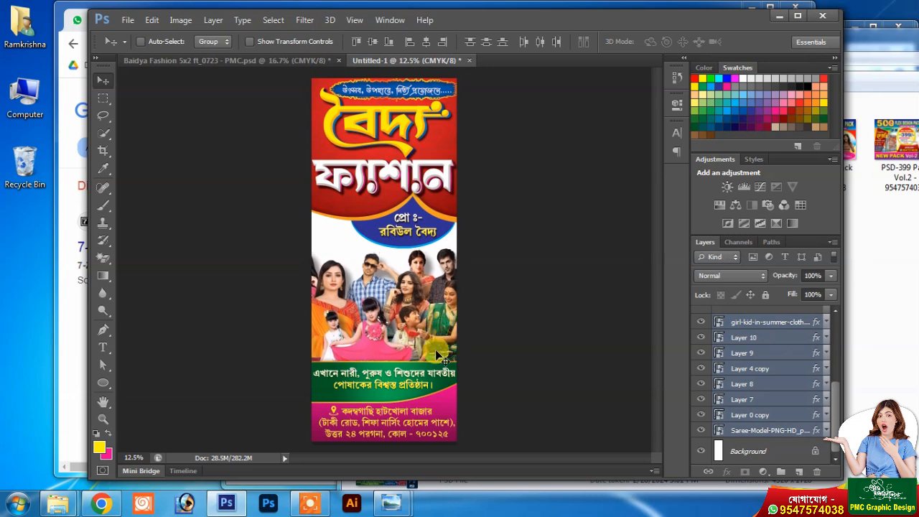
{"action": "key", "text": "Left"}
{"action": "key", "text": "Left"}
{"action": "key", "text": "Left"}
{"action": "key", "text": "Left"}
{"action": "key", "text": "Left"}
{"action": "key", "text": "Left"}
{"action": "key", "text": "Left"}
{"action": "key", "text": "Left"}
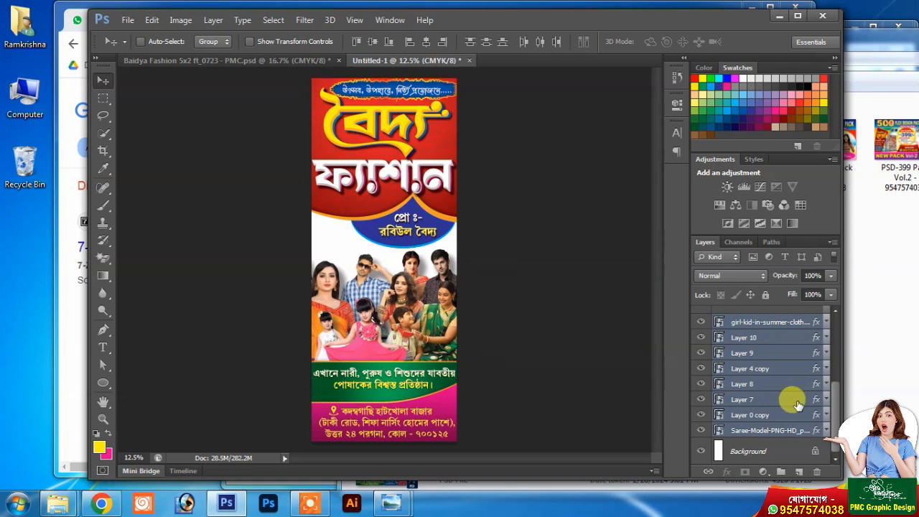
{"action": "left_click", "coordinate": [757, 448]}
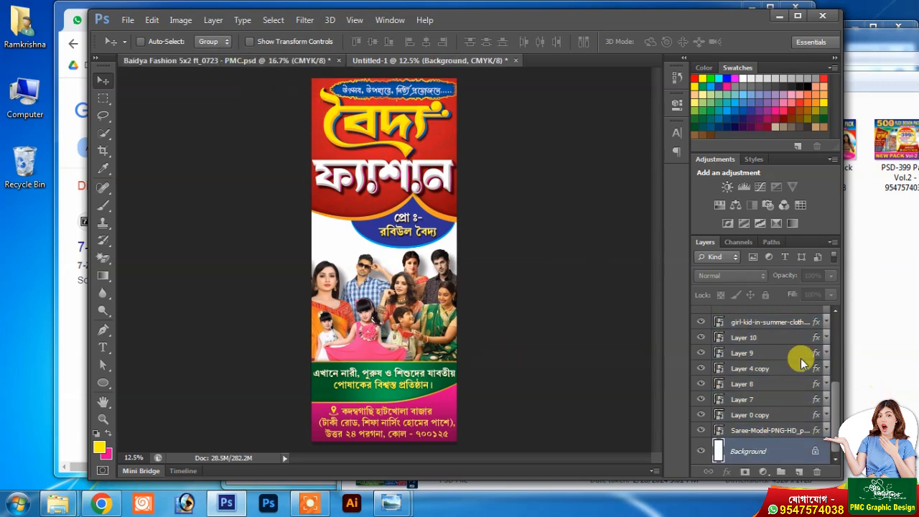
Delete the people layers from the banner's Image group, then show the Courtain group and copy it into Untitled-1 directly above the Background layer.
{"action": "key", "text": "ctrl+Tab"}
{"action": "key", "text": "Delete"}
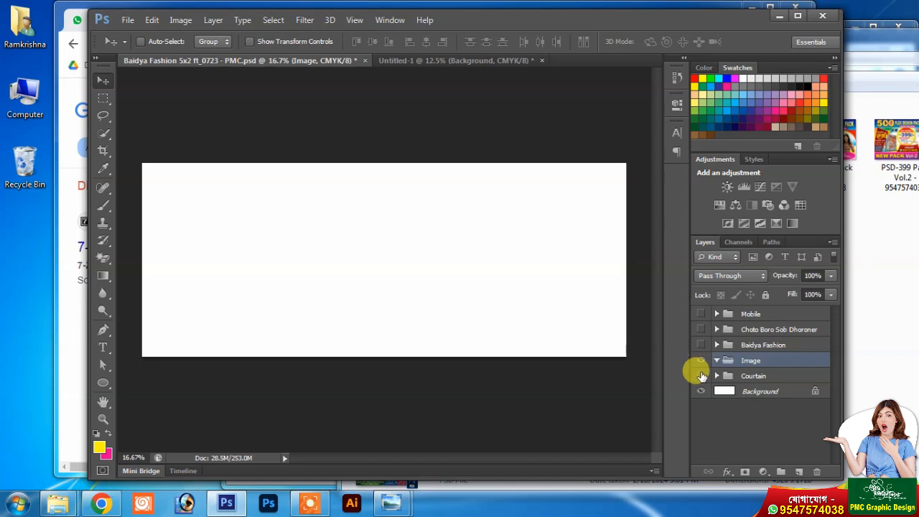
{"action": "left_click", "coordinate": [701, 375]}
{"action": "left_click", "coordinate": [754, 375]}
{"action": "left_click_drag", "start_coordinate": [416, 242], "coordinate": [423, 279]}
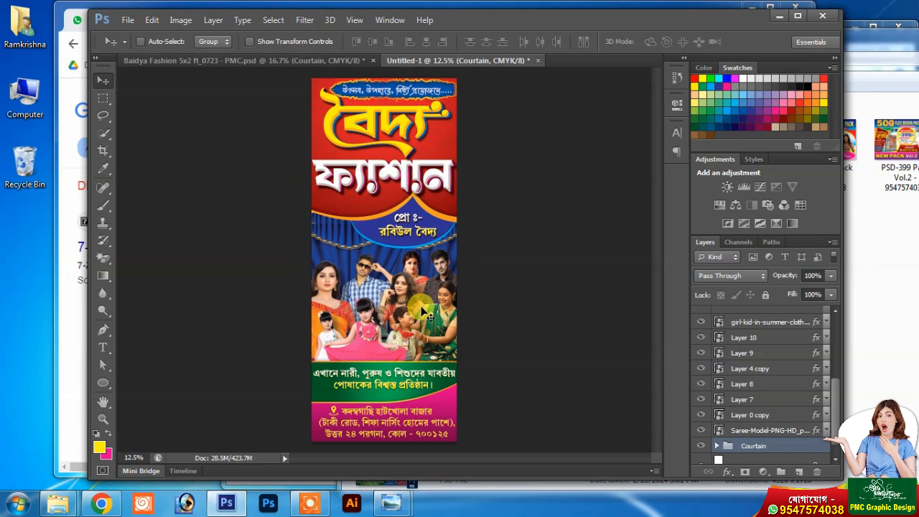
Recolor the Ellipse 1 shape behind the proprietor text to dark green, 005826.
{"action": "scroll", "coordinate": [762, 402], "scroll_direction": "up", "scroll_amount": 3}
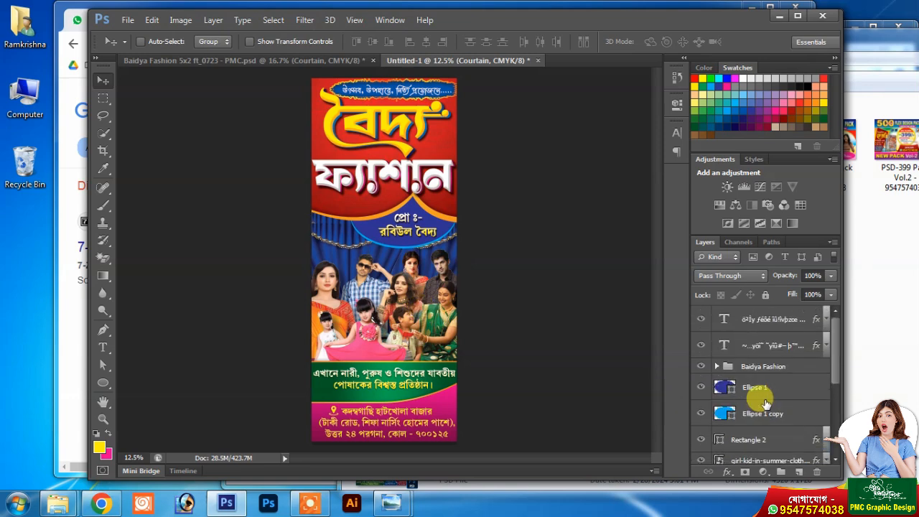
{"action": "double_click", "coordinate": [725, 389]}
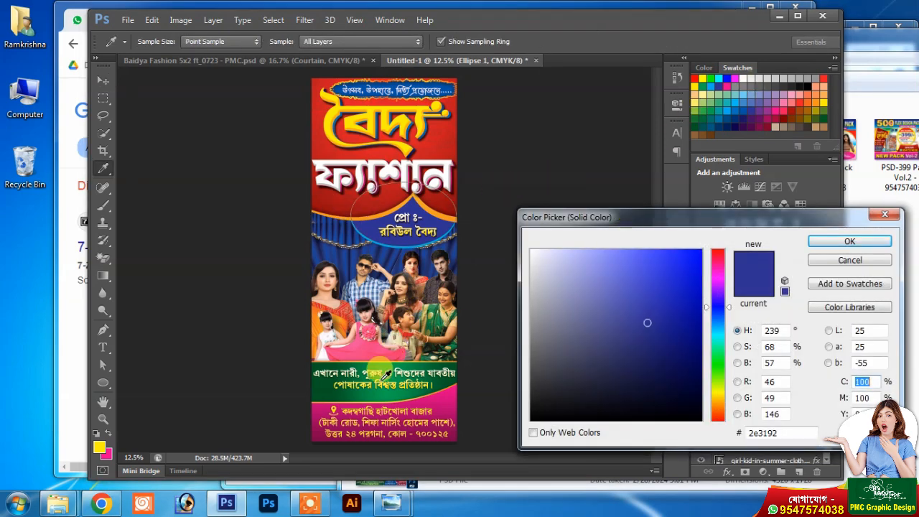
{"action": "left_click", "coordinate": [697, 119]}
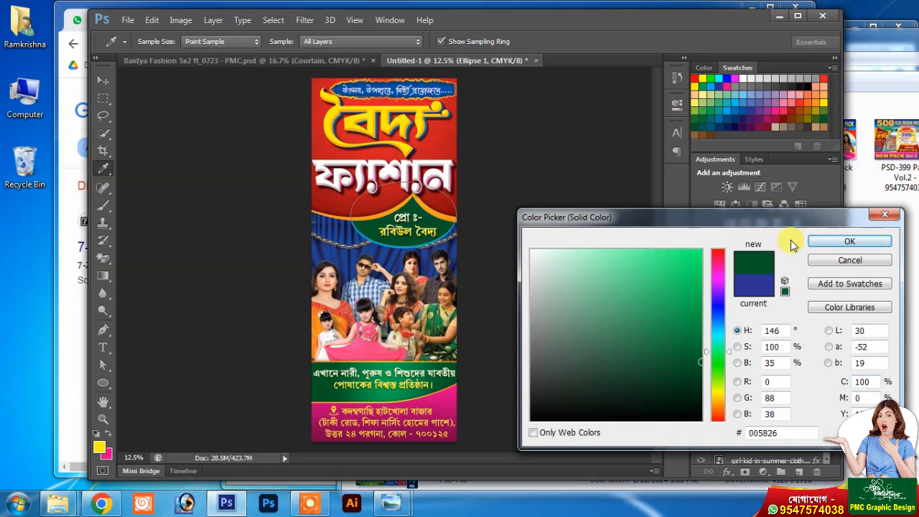
{"action": "left_click", "coordinate": [815, 244]}
Recolor Ellipse 1 copy, the outline behind the proprietor text, to light green, and select the Baidya Fashion group.
{"action": "double_click", "coordinate": [712, 410]}
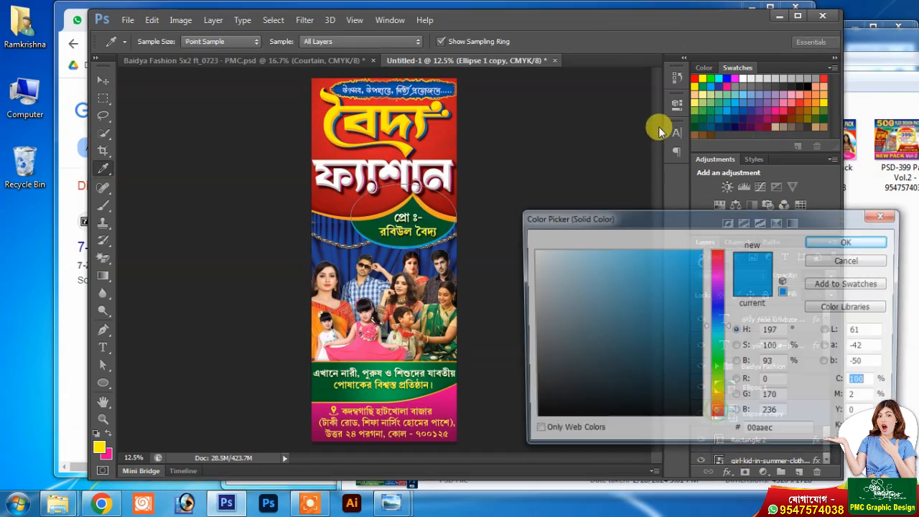
{"action": "left_click", "coordinate": [694, 109]}
{"action": "left_click", "coordinate": [823, 248]}
{"action": "key", "text": "v"}
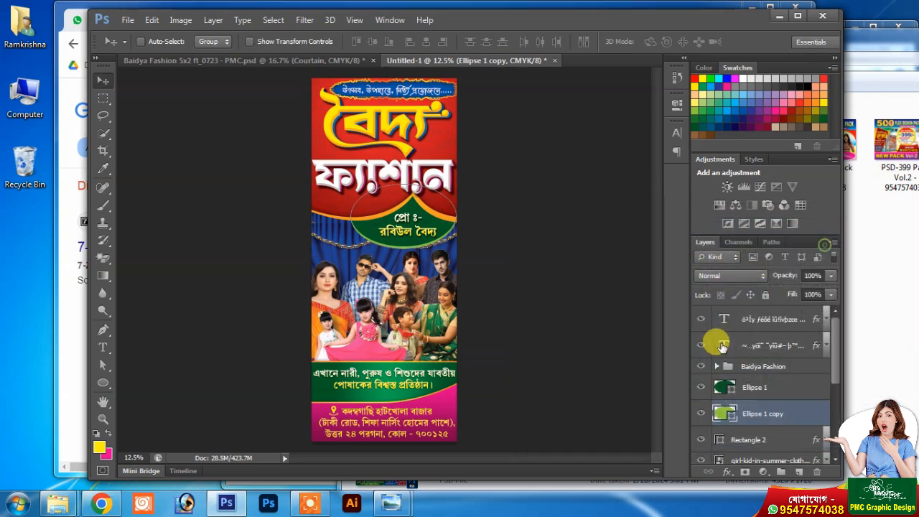
{"action": "left_click", "coordinate": [743, 364]}
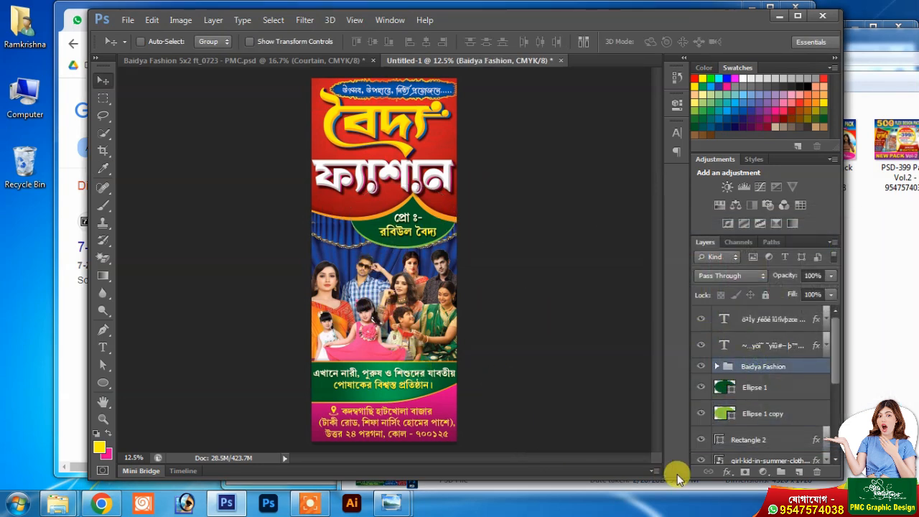
Save the vertical banner to the Desktop as Untitled-1 in Photoshop format with layers and the ICC profile kept.
{"action": "left_click", "coordinate": [128, 21]}
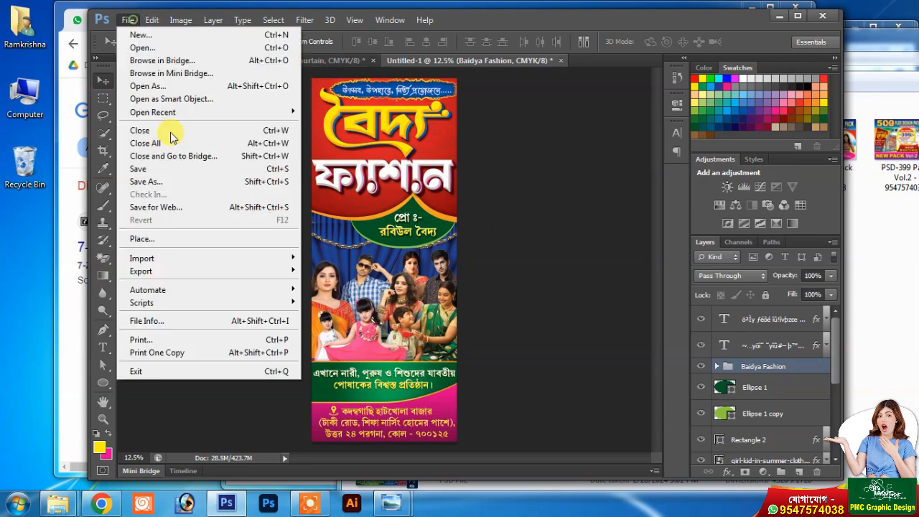
{"action": "left_click", "coordinate": [146, 181]}
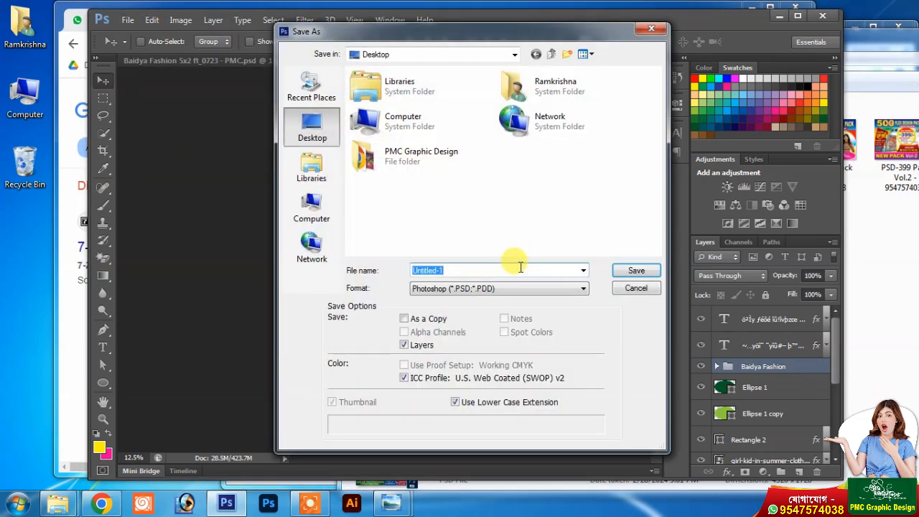
{"action": "left_click", "coordinate": [616, 271]}
{"action": "left_click", "coordinate": [593, 153]}
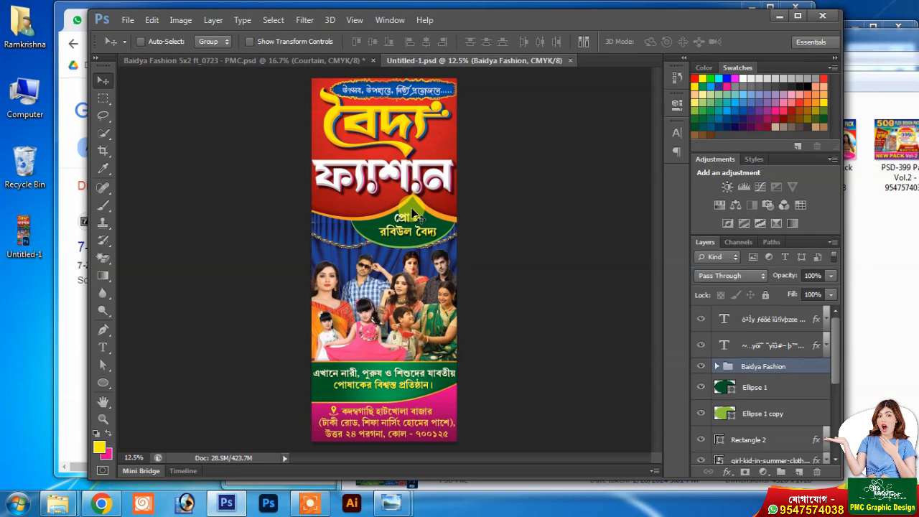
Switch to the PMC Graphic Design folder and view the PSD-399 Pack Vol.2 and PMC Graphic Design promotional images.
{"action": "left_click", "coordinate": [779, 17]}
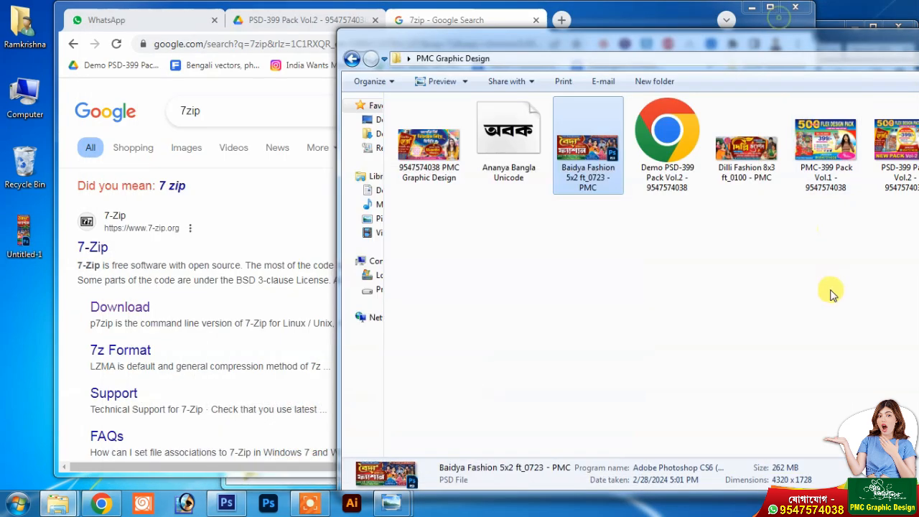
{"action": "left_click_drag", "start_coordinate": [641, 40], "coordinate": [571, 47]}
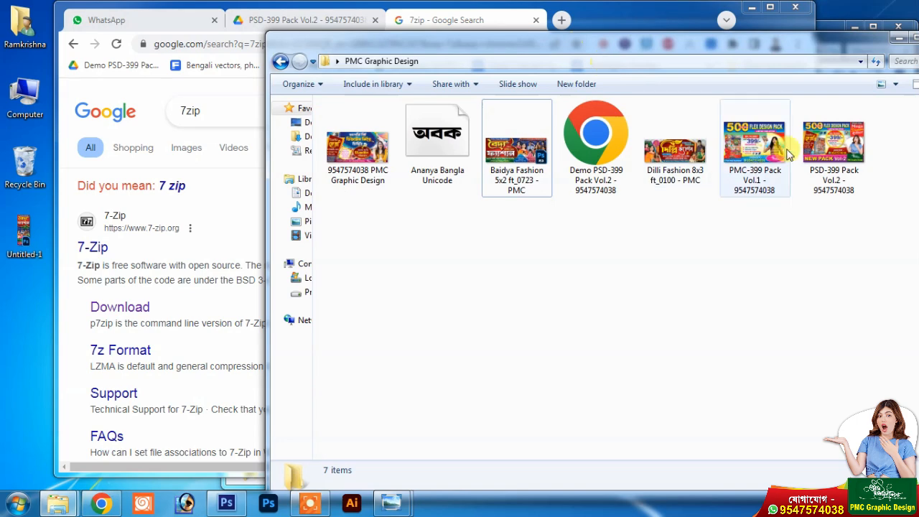
{"action": "double_click", "coordinate": [833, 151]}
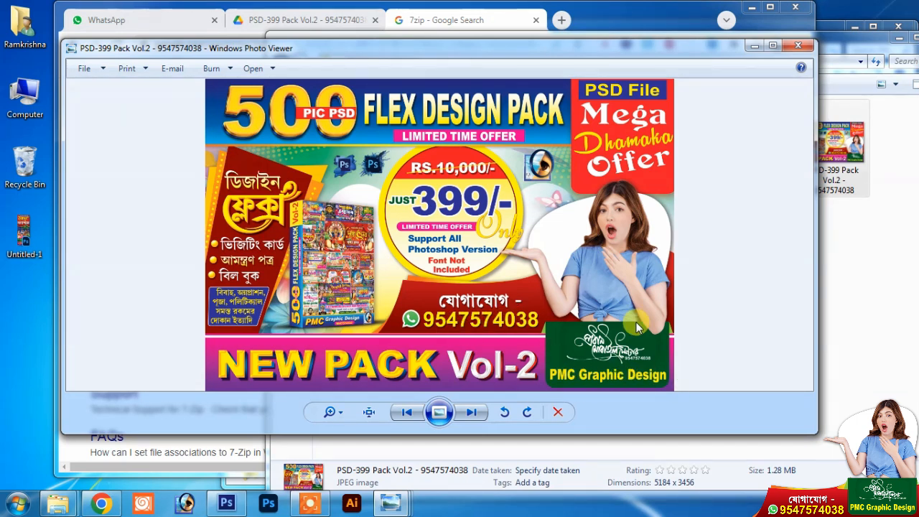
{"action": "left_click", "coordinate": [841, 197]}
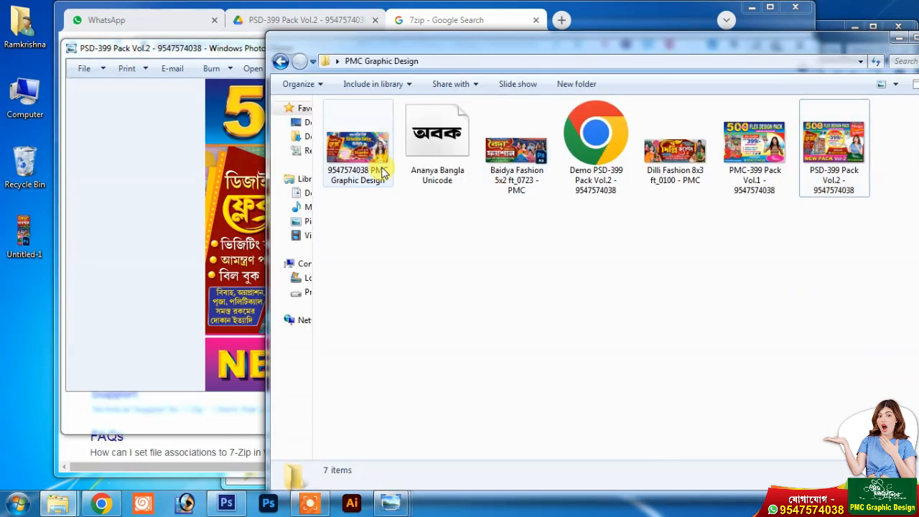
{"action": "double_click", "coordinate": [368, 149]}
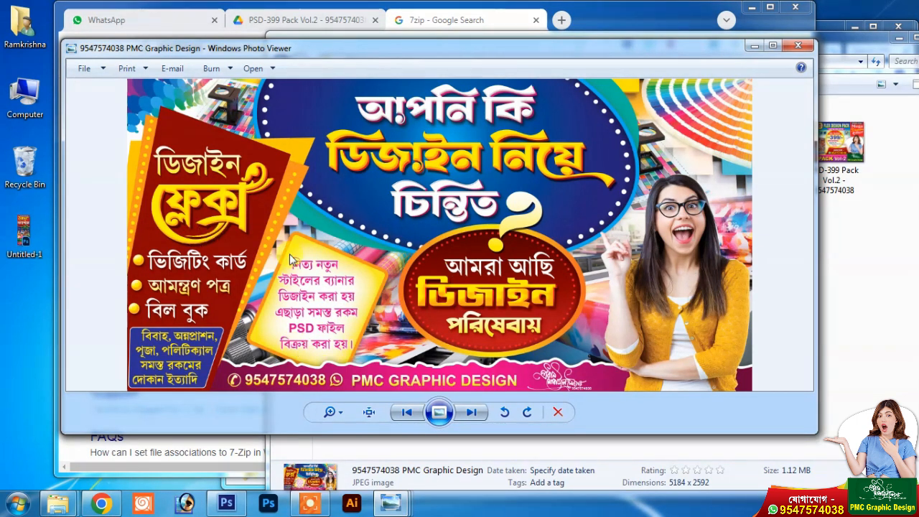
Switch to Chrome, close the PSD-399 Pack Vol.2 Drive page and the 7zip search page, and open a blank tab.
{"action": "left_click", "coordinate": [136, 20]}
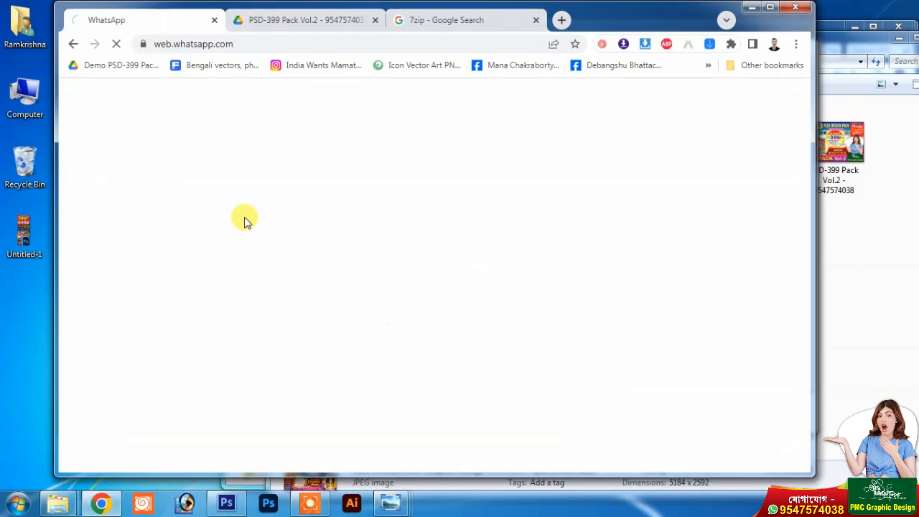
{"action": "left_click", "coordinate": [375, 20]}
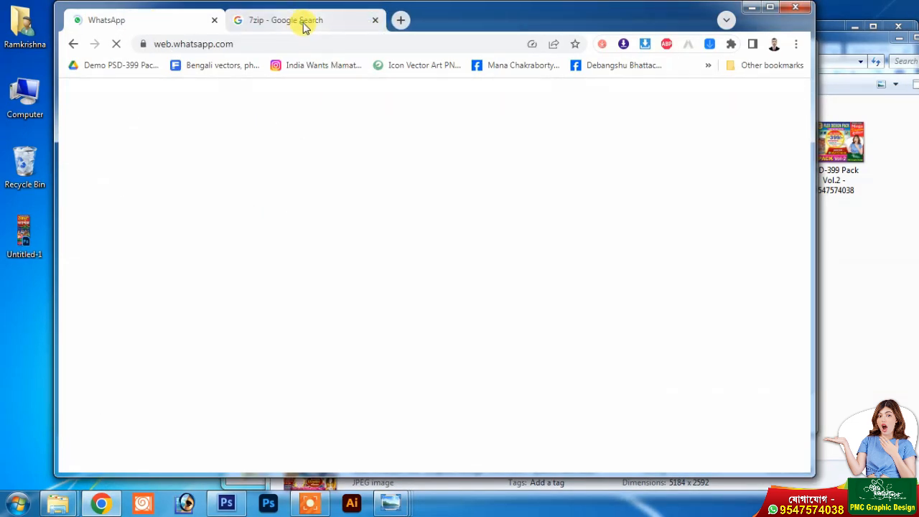
{"action": "left_click", "coordinate": [303, 25]}
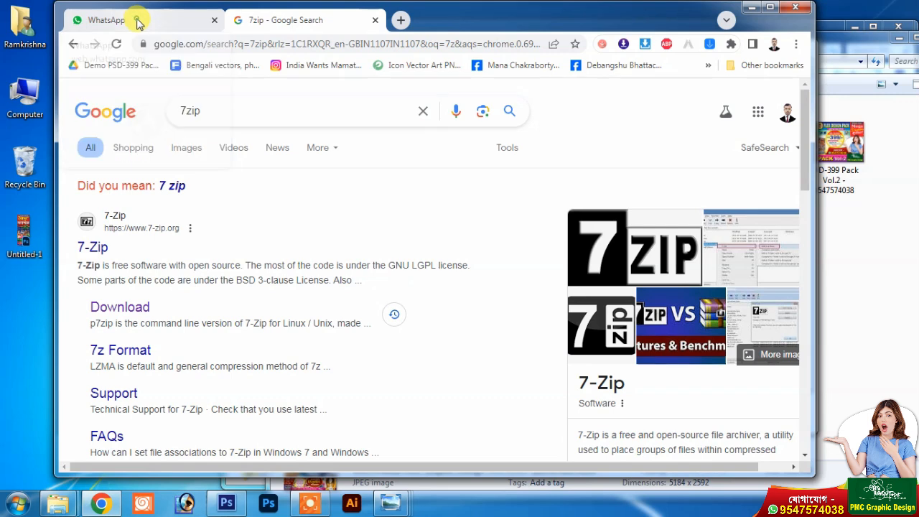
{"action": "left_click", "coordinate": [140, 22]}
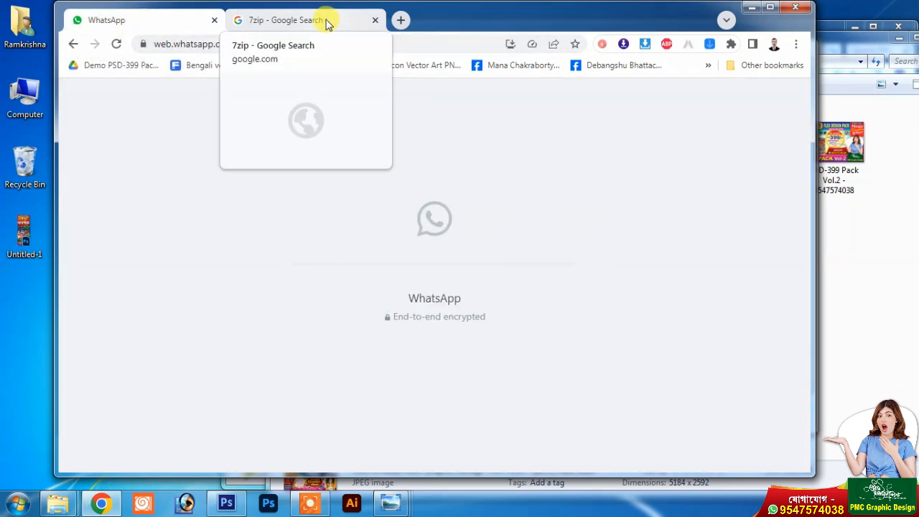
{"action": "left_click", "coordinate": [375, 21]}
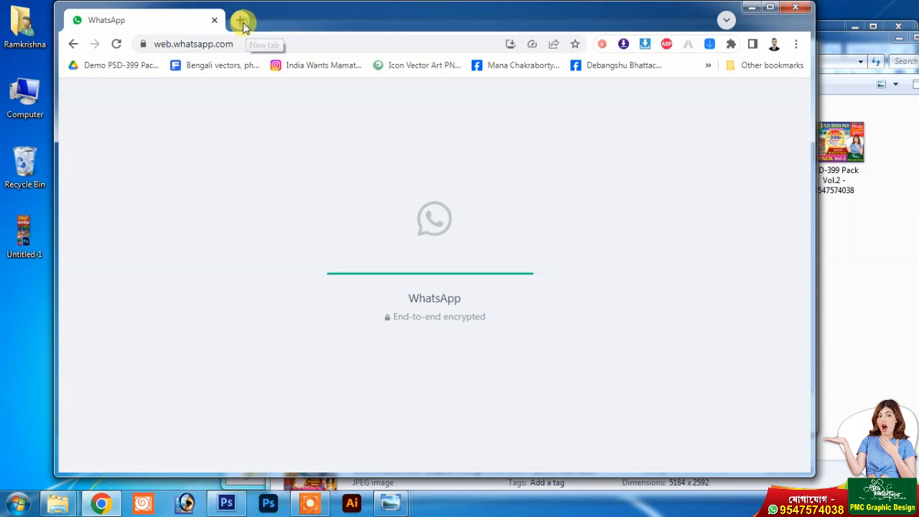
{"action": "left_click", "coordinate": [242, 25]}
{"action": "right_click", "coordinate": [22, 159]}
{"action": "left_click", "coordinate": [83, 181]}
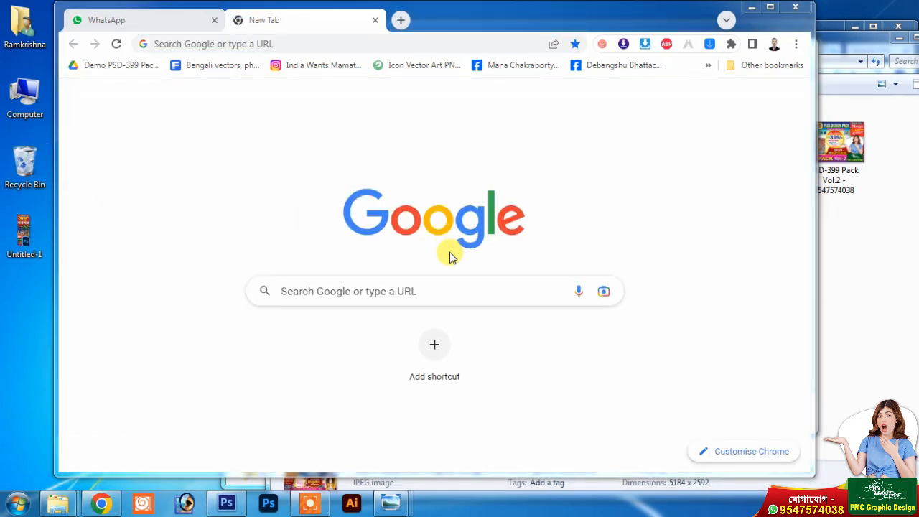
{"action": "left_click", "coordinate": [504, 260]}
In WhatsApp Web, open the PMC Graphic Design announcements and start a chat with the contact number given in the latest design post.
{"action": "left_click", "coordinate": [154, 29]}
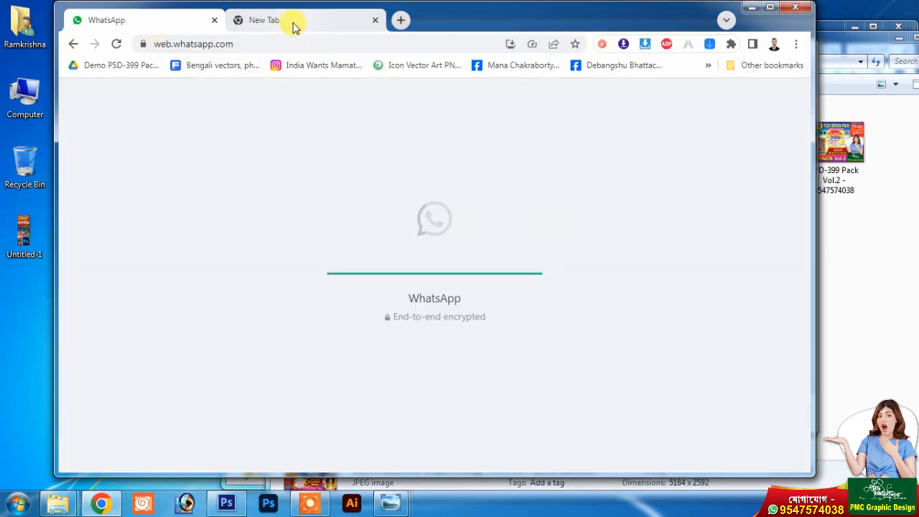
{"action": "left_click", "coordinate": [906, 267]}
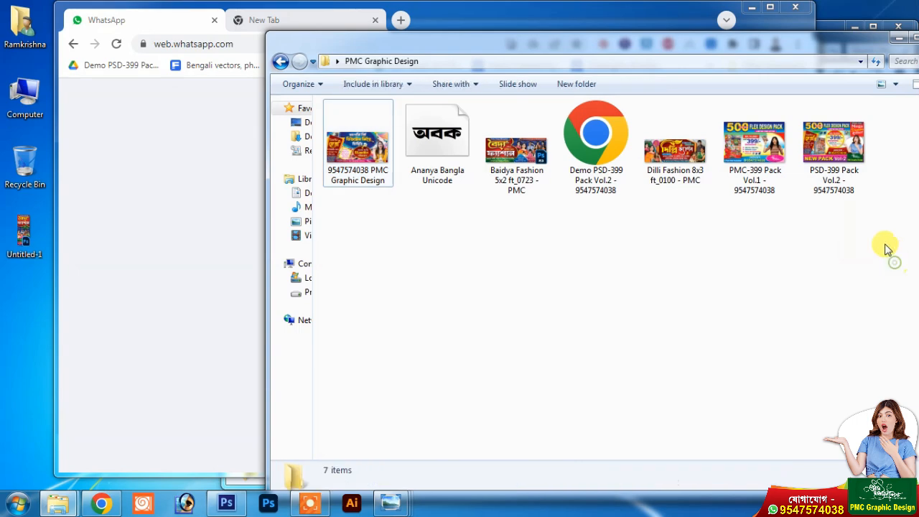
{"action": "left_click_drag", "start_coordinate": [623, 54], "coordinate": [580, 48]}
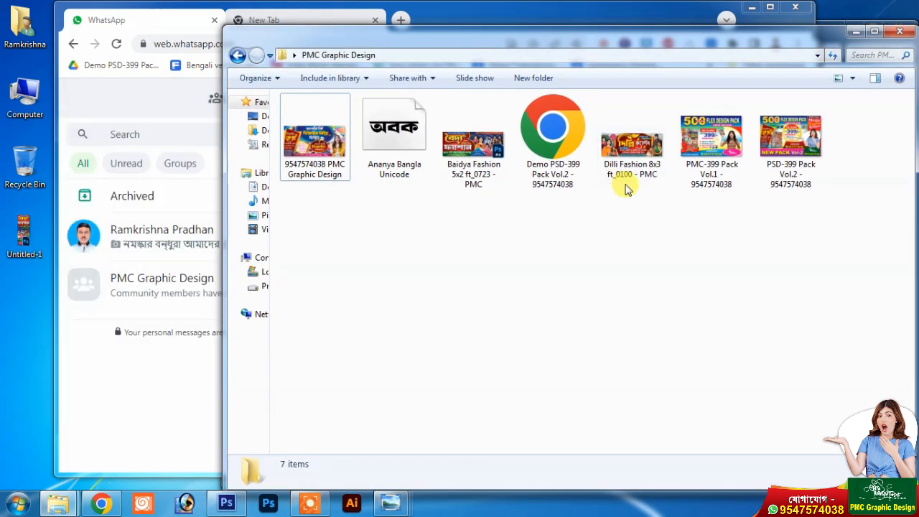
{"action": "left_click", "coordinate": [194, 379]}
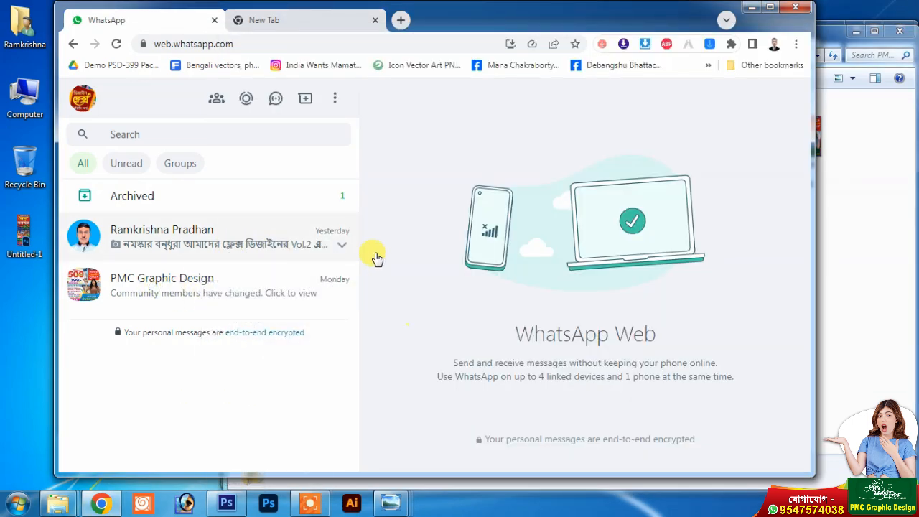
{"action": "left_click", "coordinate": [252, 295]}
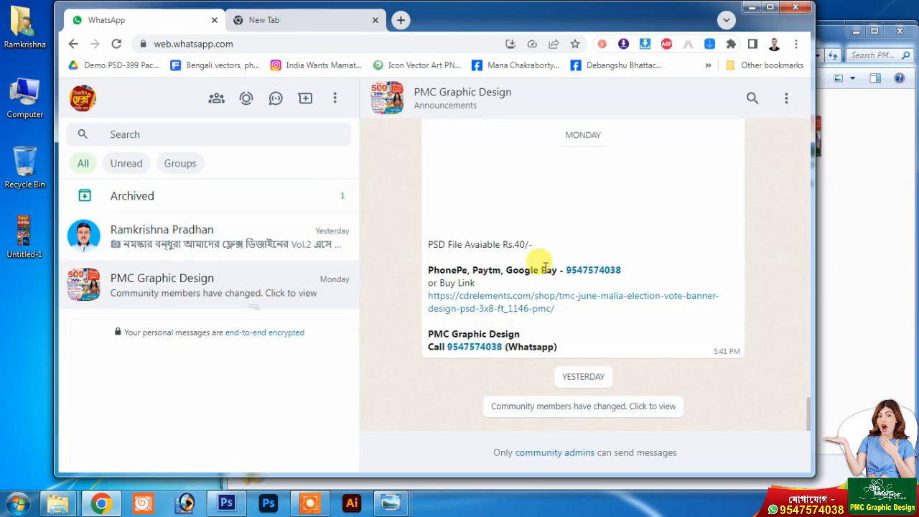
{"action": "scroll", "coordinate": [583, 331], "scroll_direction": "up", "scroll_amount": 2}
{"action": "scroll", "coordinate": [583, 332], "scroll_direction": "down", "scroll_amount": 2}
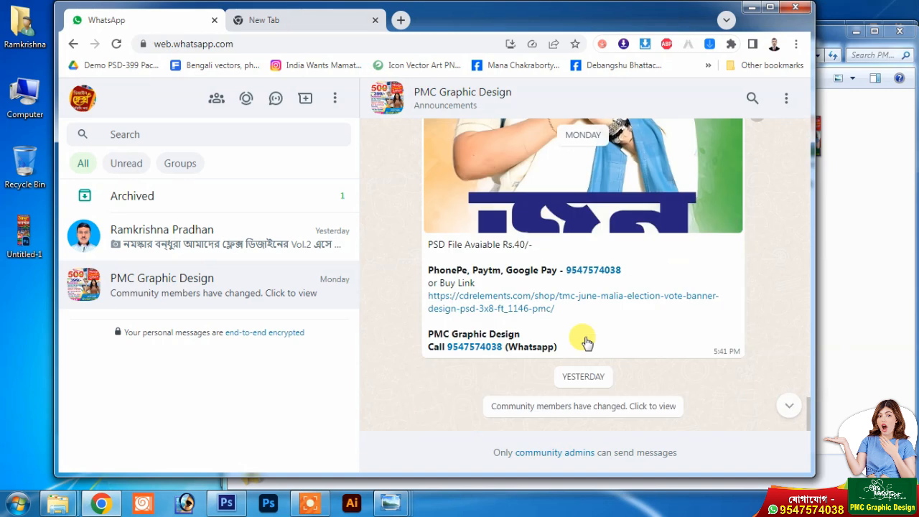
{"action": "left_click", "coordinate": [473, 350]}
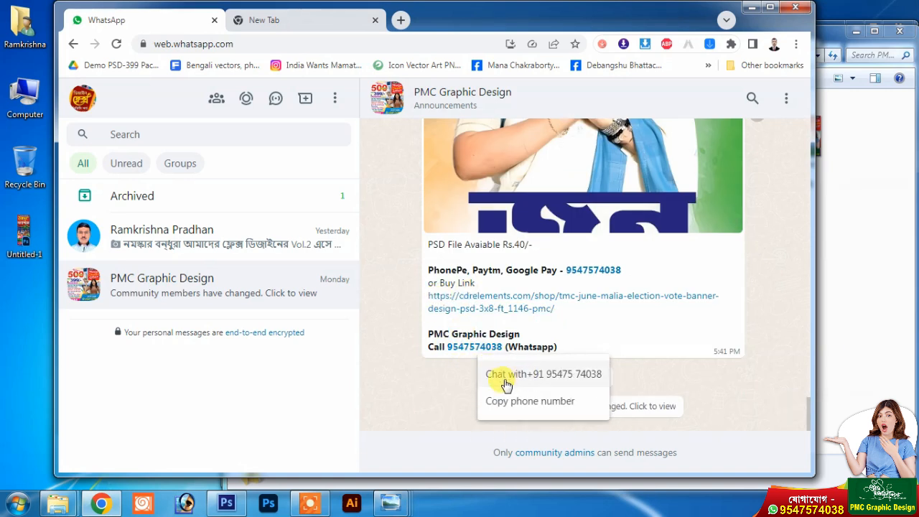
{"action": "left_click", "coordinate": [550, 376]}
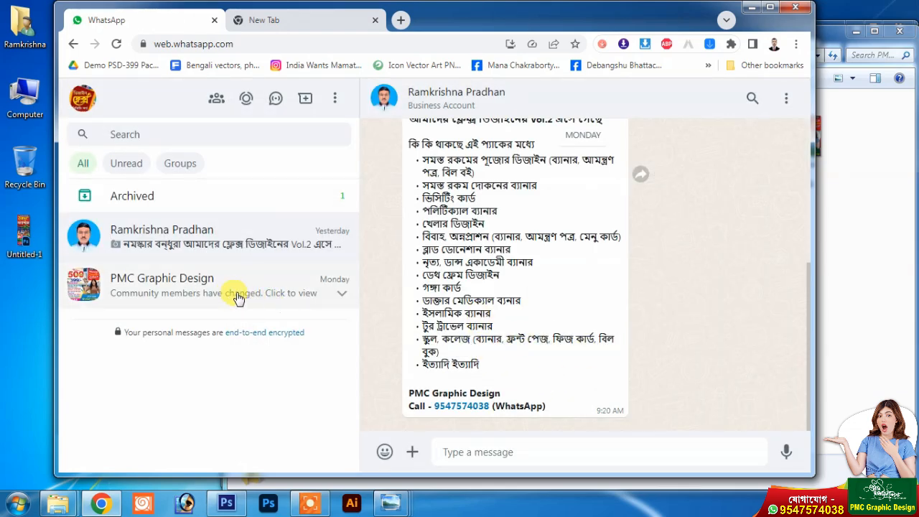
From the PMC Graphic Design announcements, open the birthday rice ceremony invite card's buy link and review its CDRElements product page.
{"action": "left_click", "coordinate": [246, 290]}
{"action": "scroll", "coordinate": [531, 337], "scroll_direction": "up", "scroll_amount": 5}
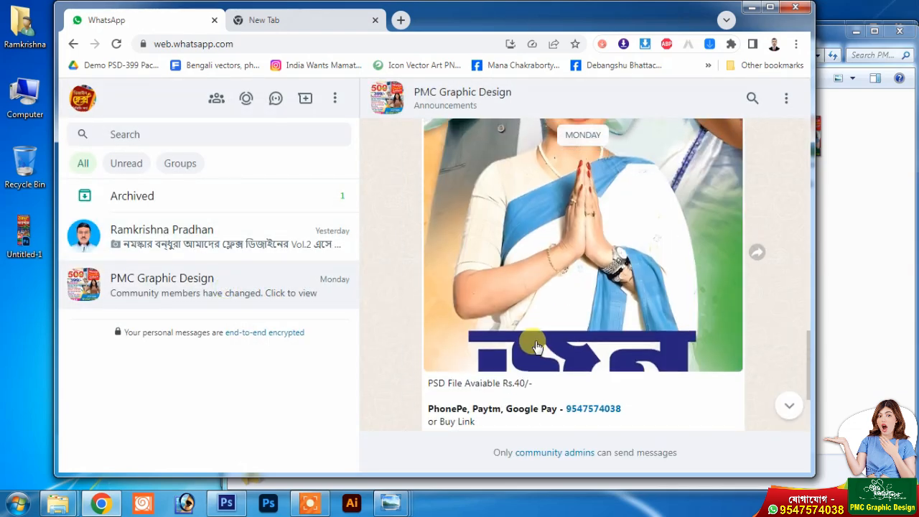
{"action": "scroll", "coordinate": [535, 346], "scroll_direction": "down", "scroll_amount": 2}
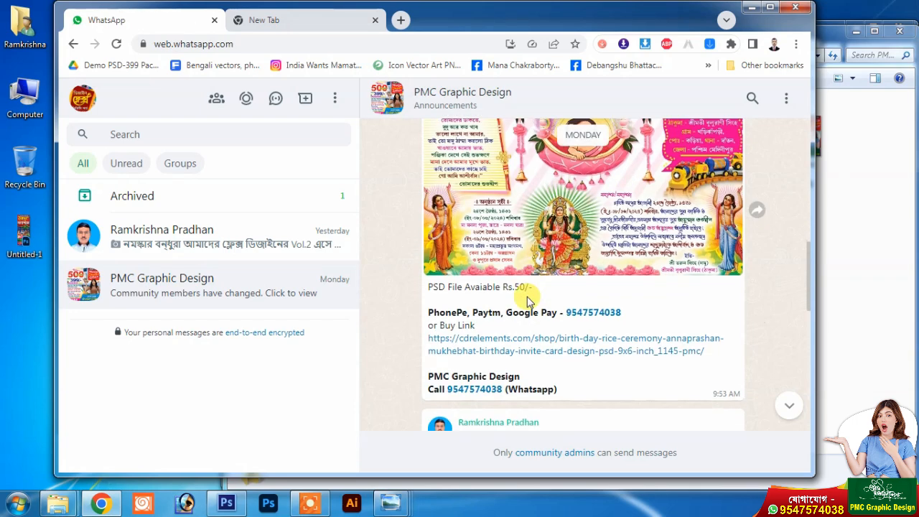
{"action": "left_click", "coordinate": [524, 348]}
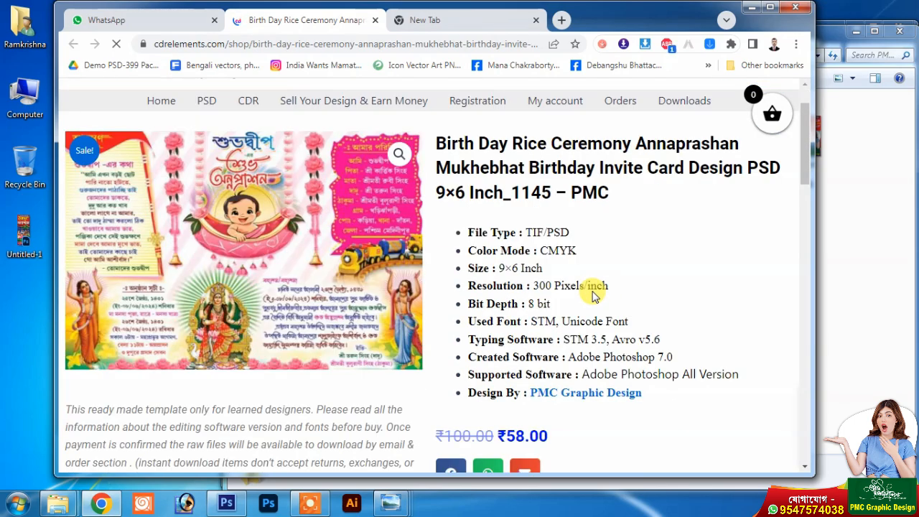
{"action": "scroll", "coordinate": [590, 293], "scroll_direction": "down", "scroll_amount": 3}
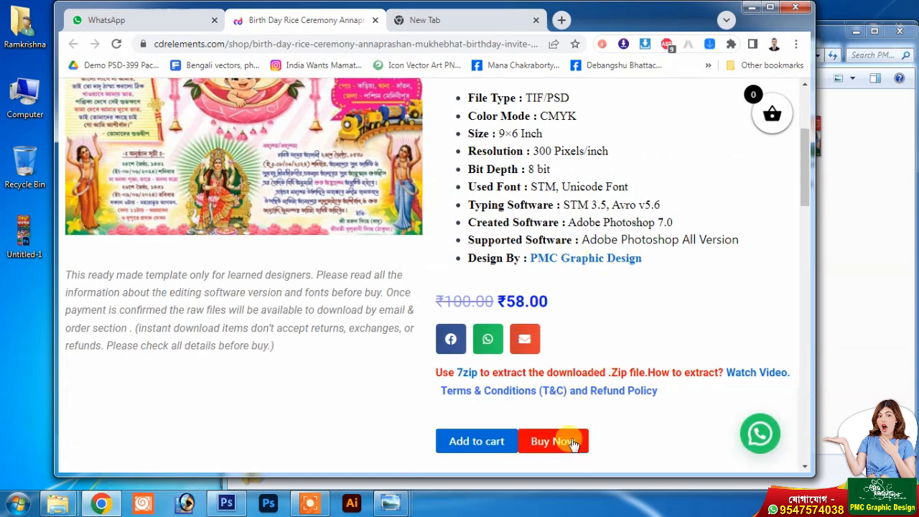
{"action": "scroll", "coordinate": [574, 305], "scroll_direction": "down", "scroll_amount": 3}
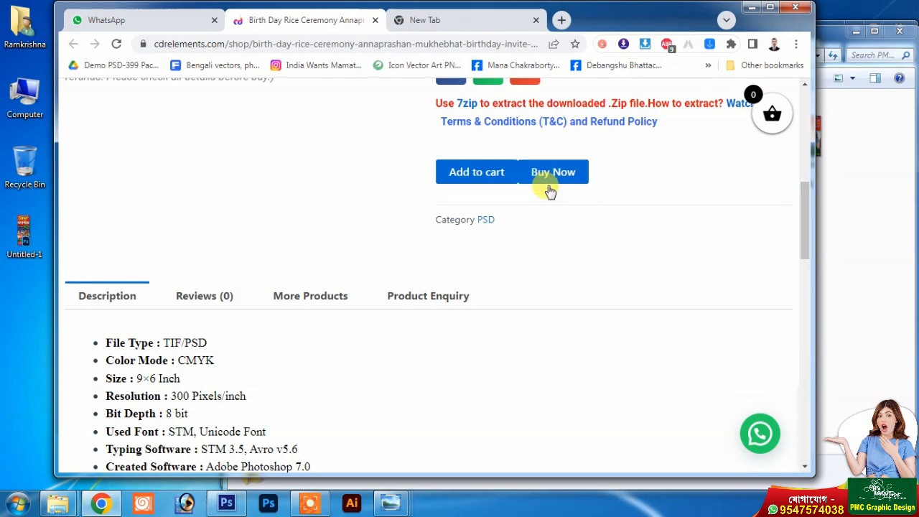
{"action": "scroll", "coordinate": [550, 190], "scroll_direction": "up", "scroll_amount": 5}
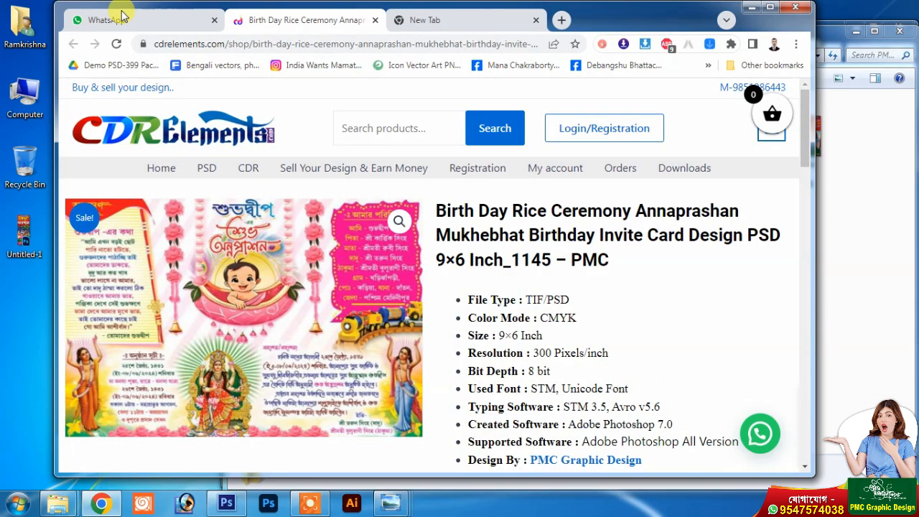